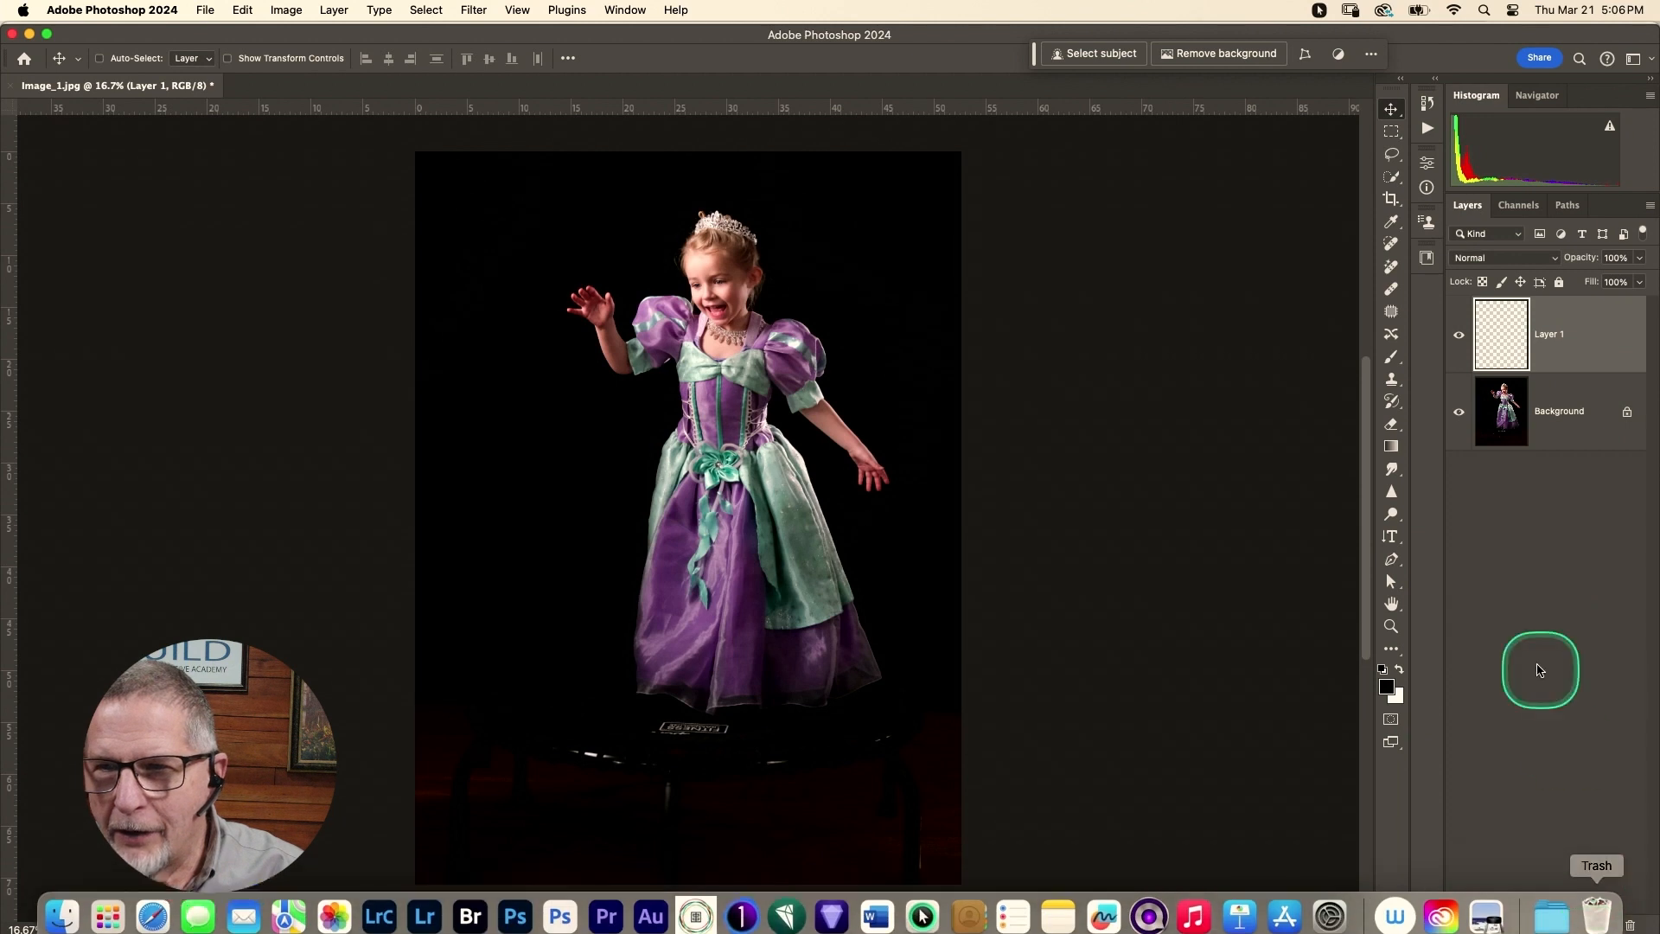
- Add a Curves adjustment layer, raise its RGB curve to examine the dark areas around the girl, and reset the curve
{"action": "left_click", "coordinate": [1561, 926]}
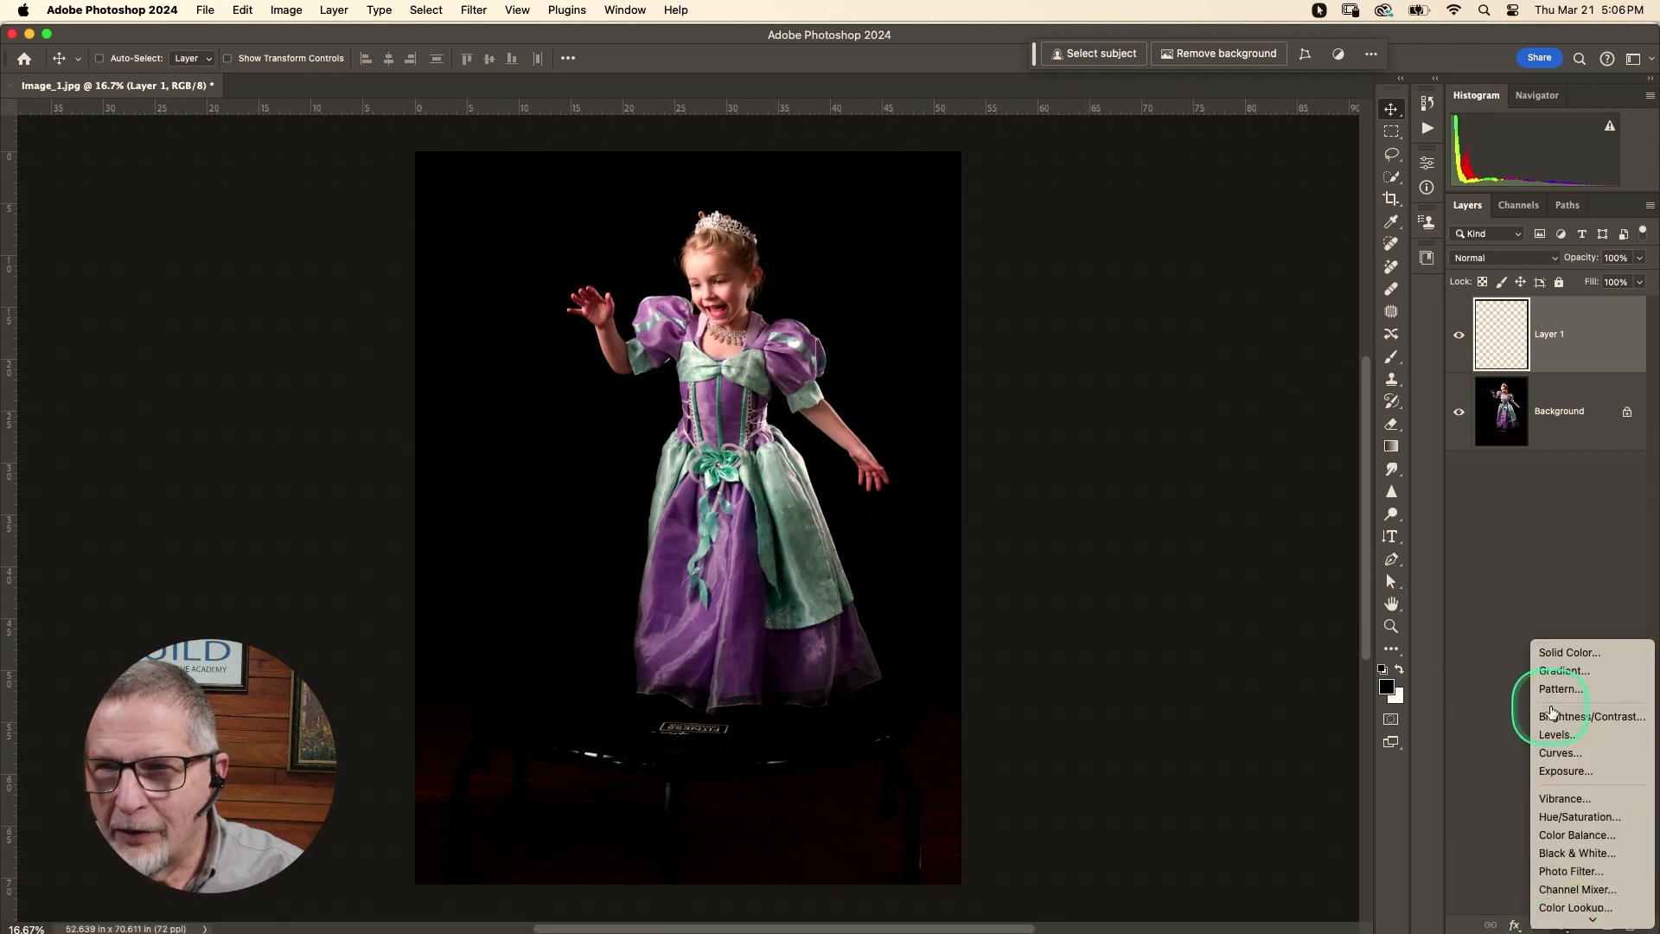
{"action": "left_click", "coordinate": [1556, 752]}
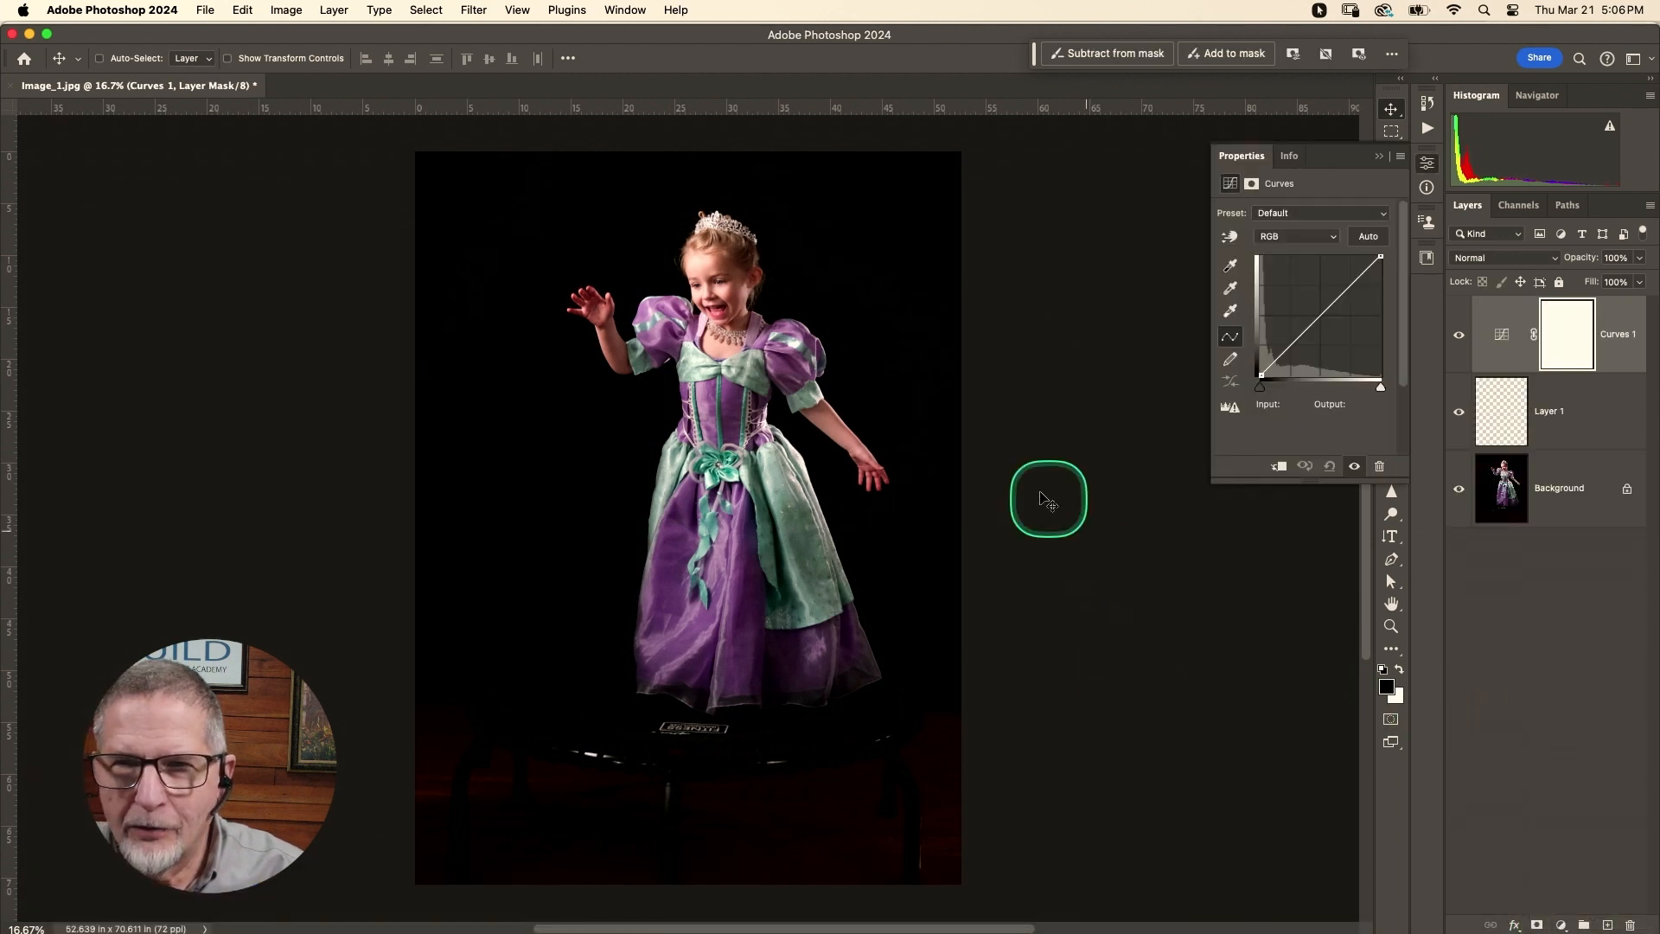
{"action": "left_click_drag", "start_coordinate": [1295, 341], "coordinate": [1293, 290]}
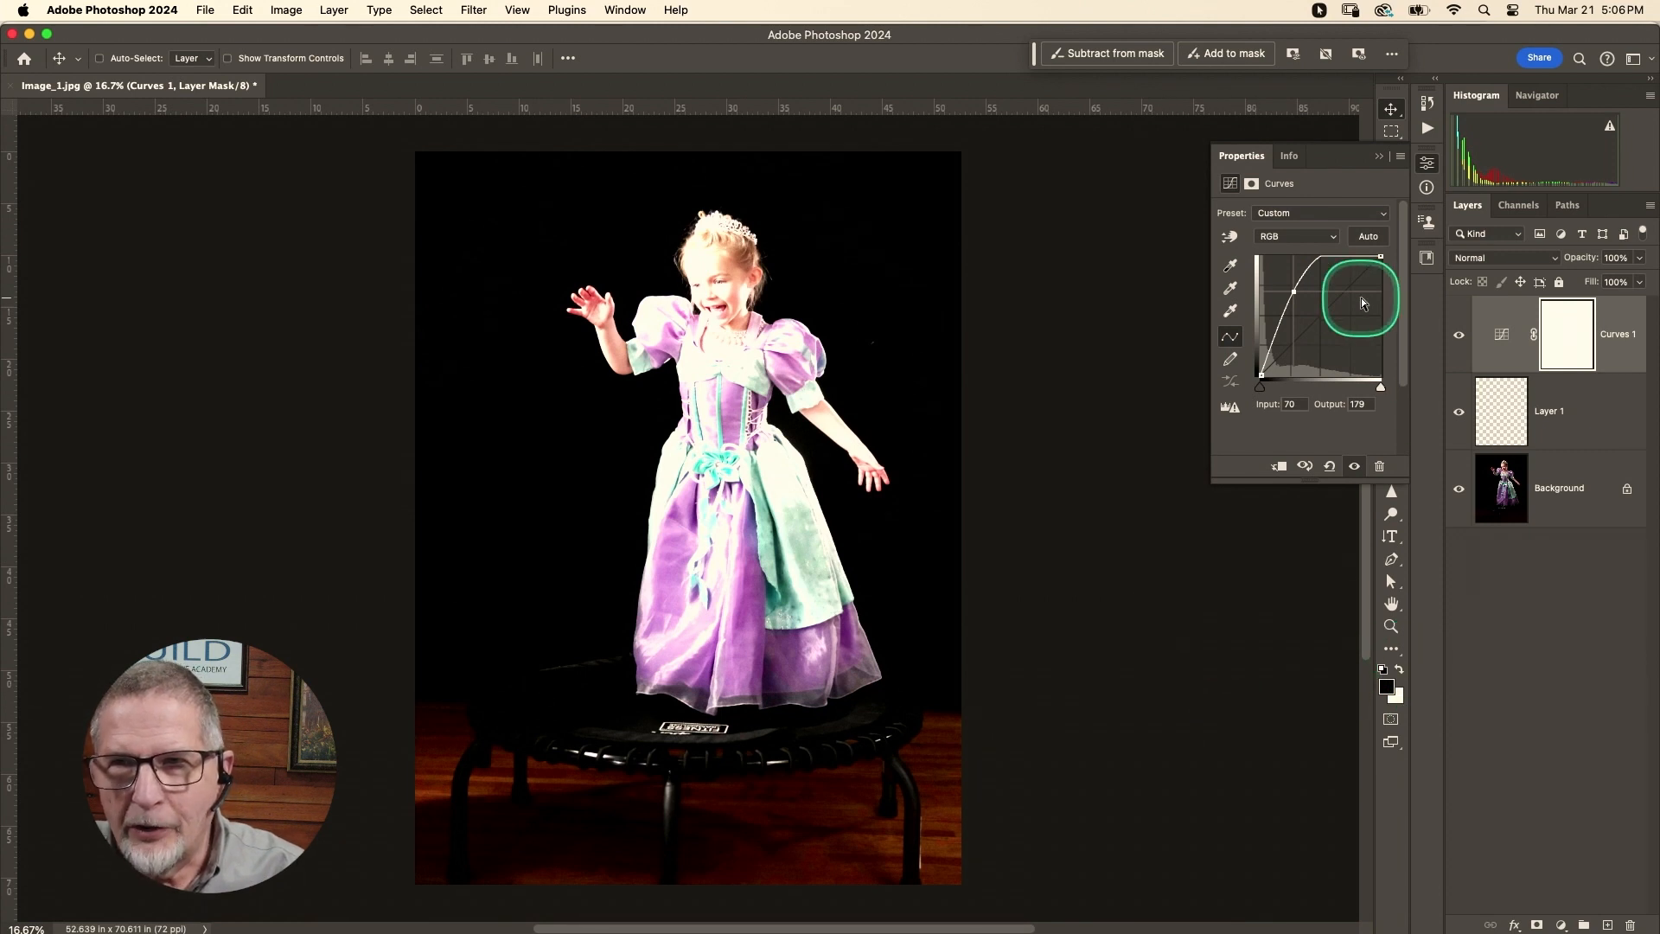
{"action": "left_click", "coordinate": [1330, 468]}
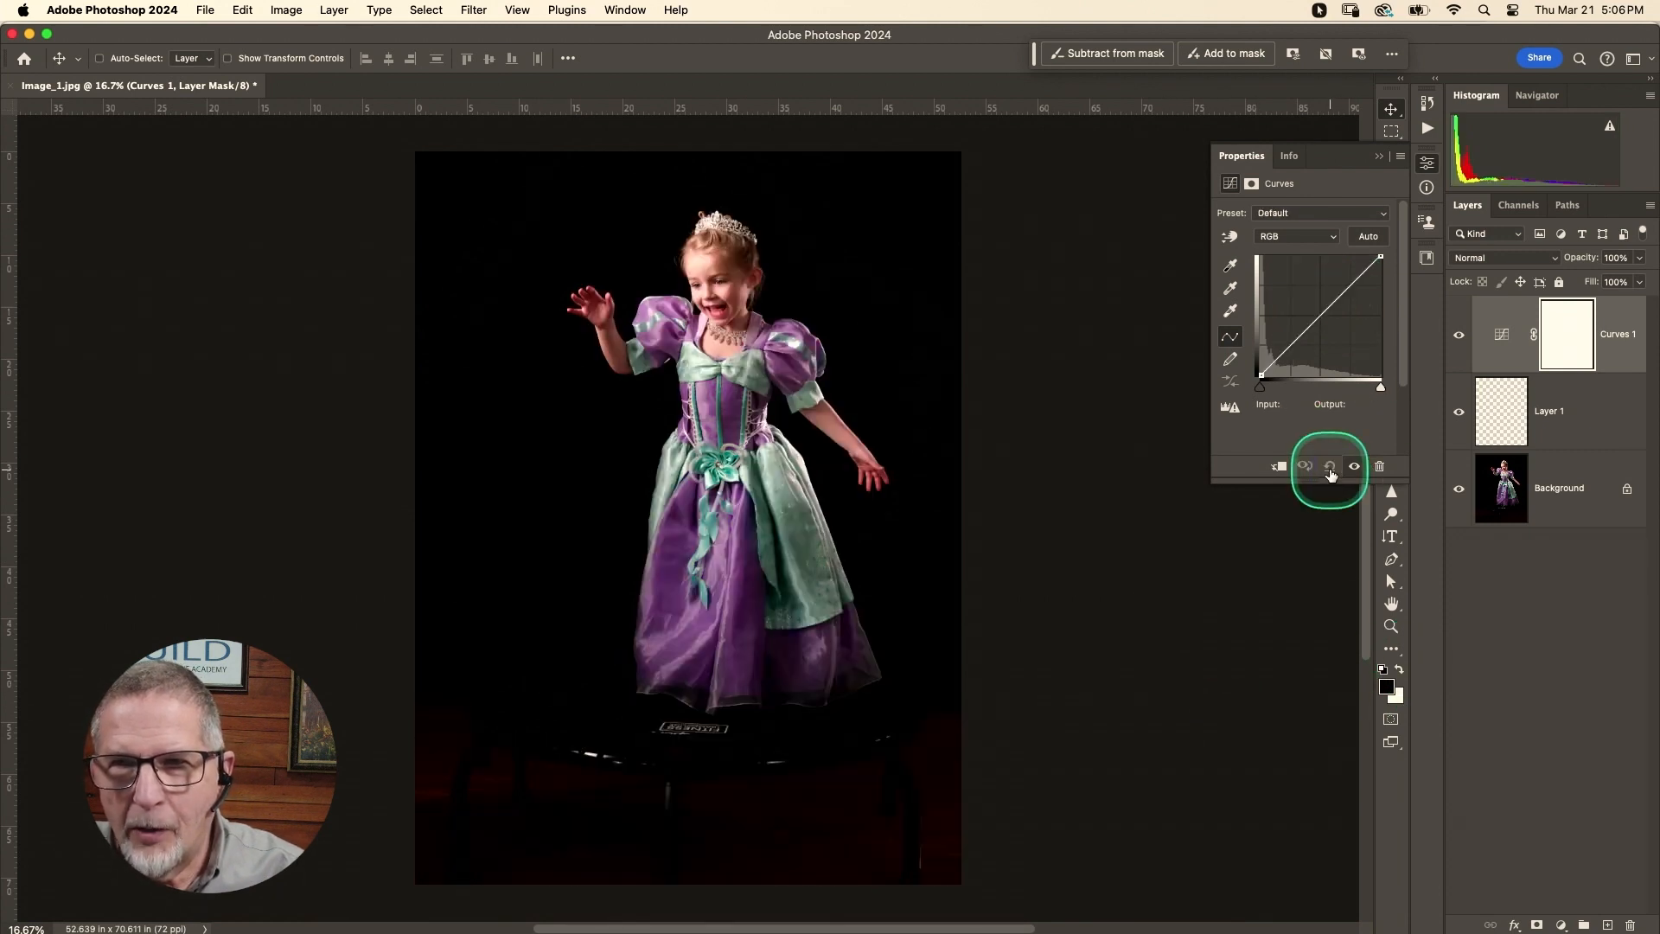
- Delete the Curves adjustment layer together with the empty layer beneath it, leaving only the Background
{"action": "left_click", "coordinate": [1631, 430], "text": "shift"}
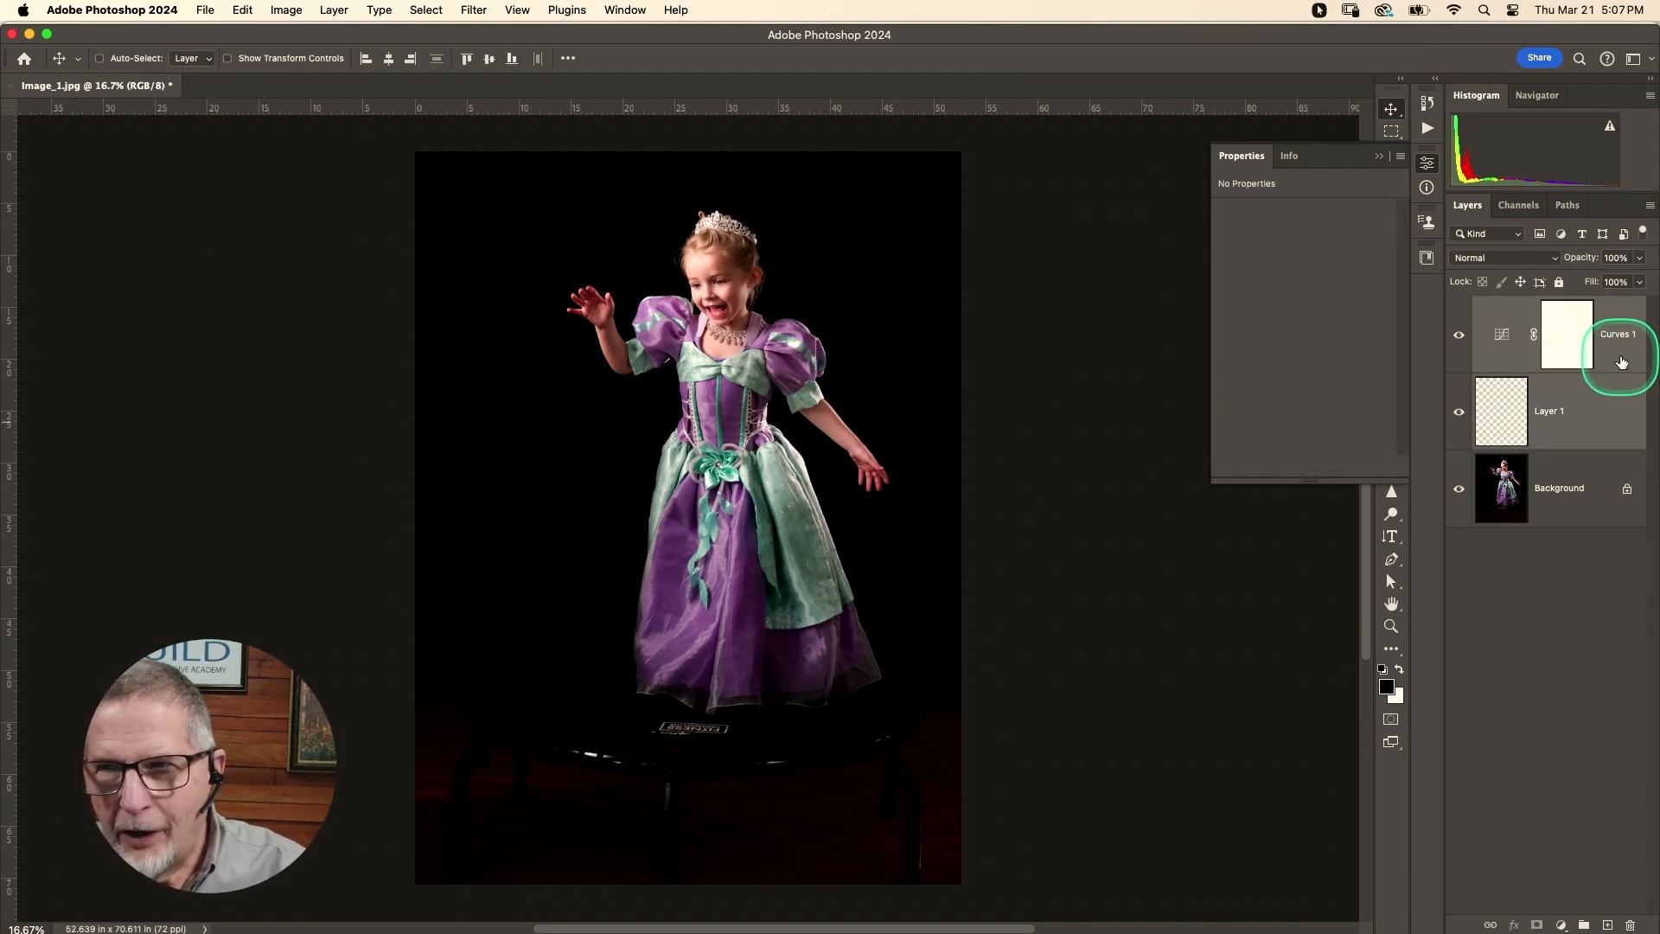
{"action": "left_click_drag", "start_coordinate": [1619, 363], "coordinate": [1631, 924]}
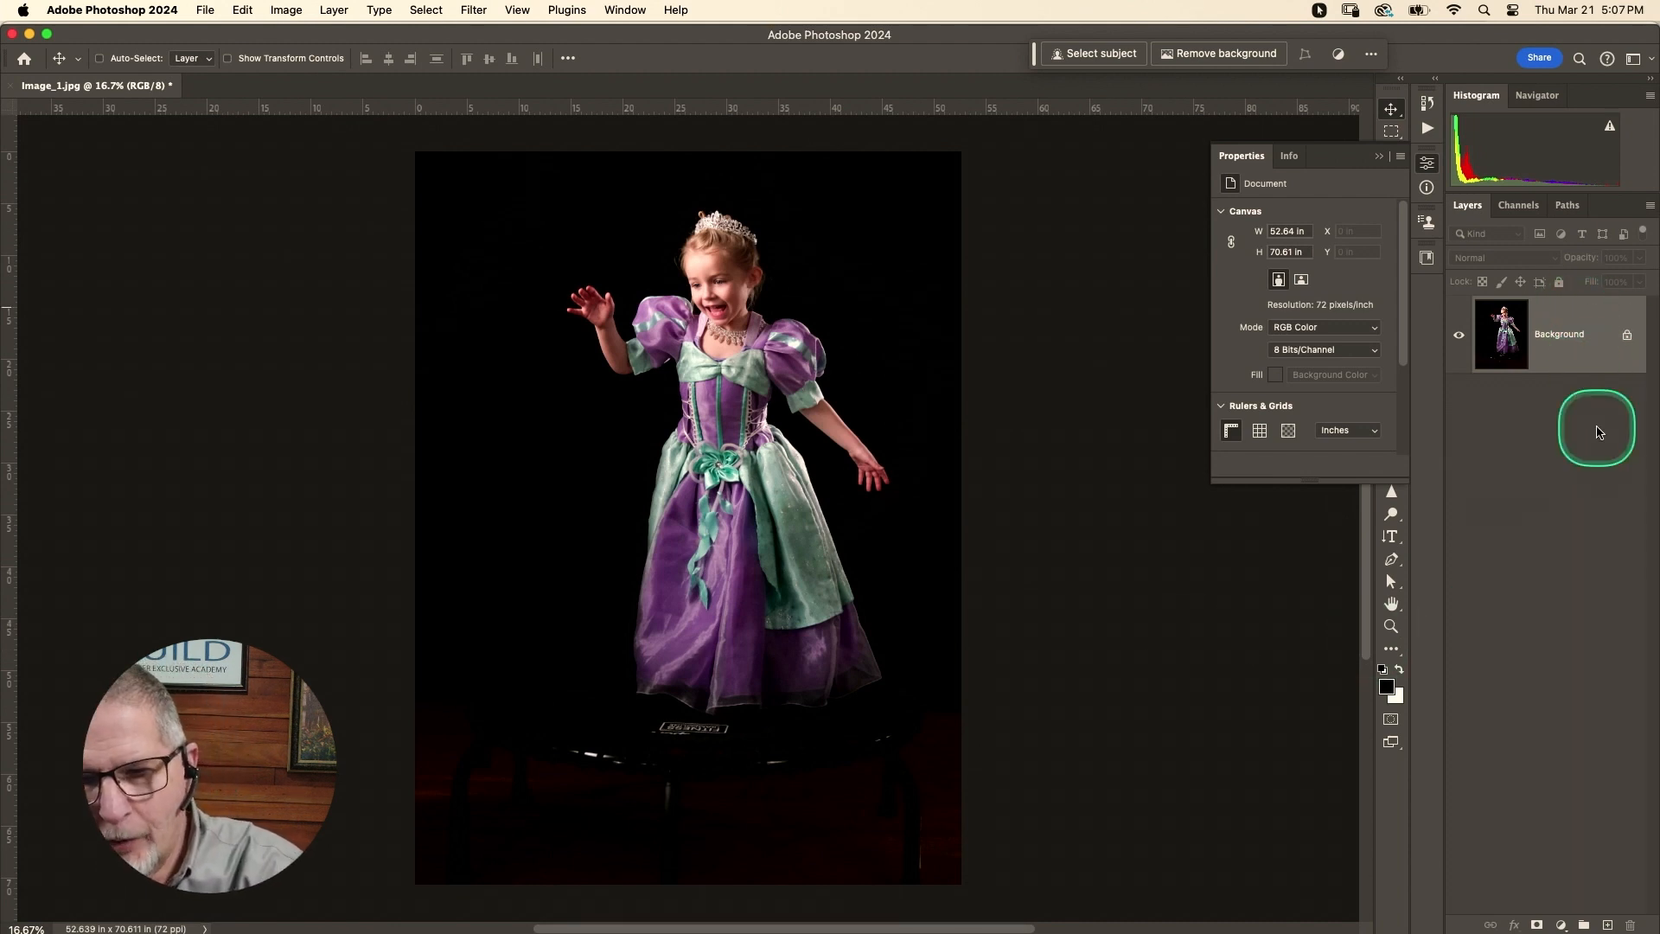
- Duplicate the Background layer and mask the copy to the automatically selected subject, checking the cutout with the Background briefly hidden
{"action": "key", "text": "super+j"}
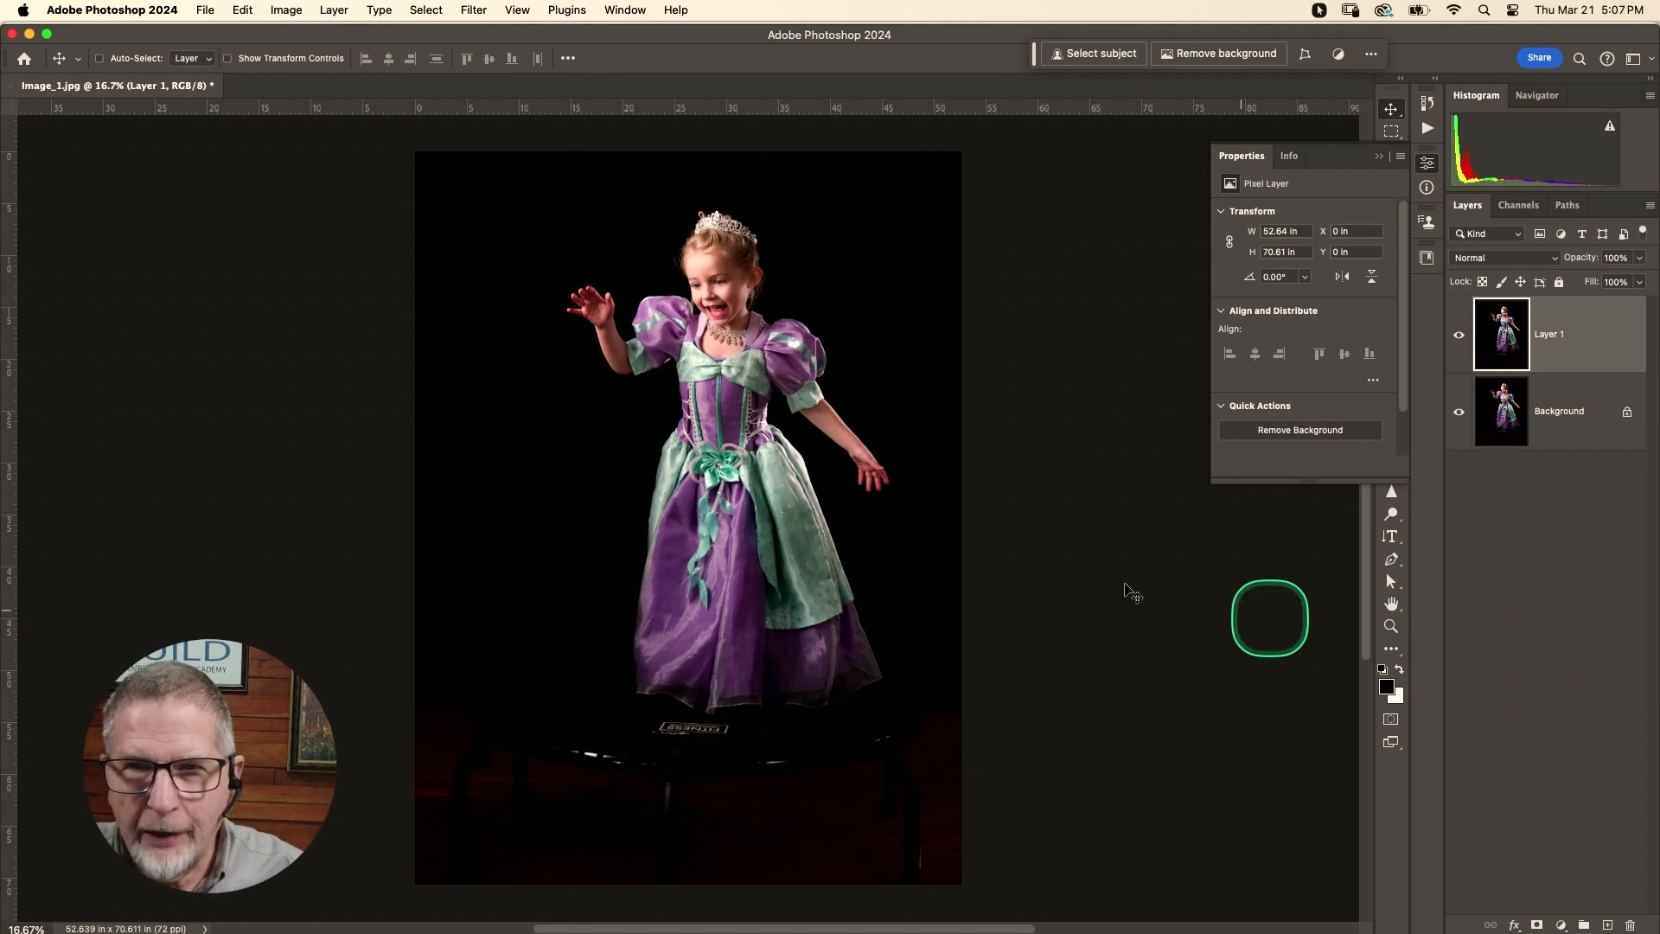
{"action": "left_click", "coordinate": [427, 10]}
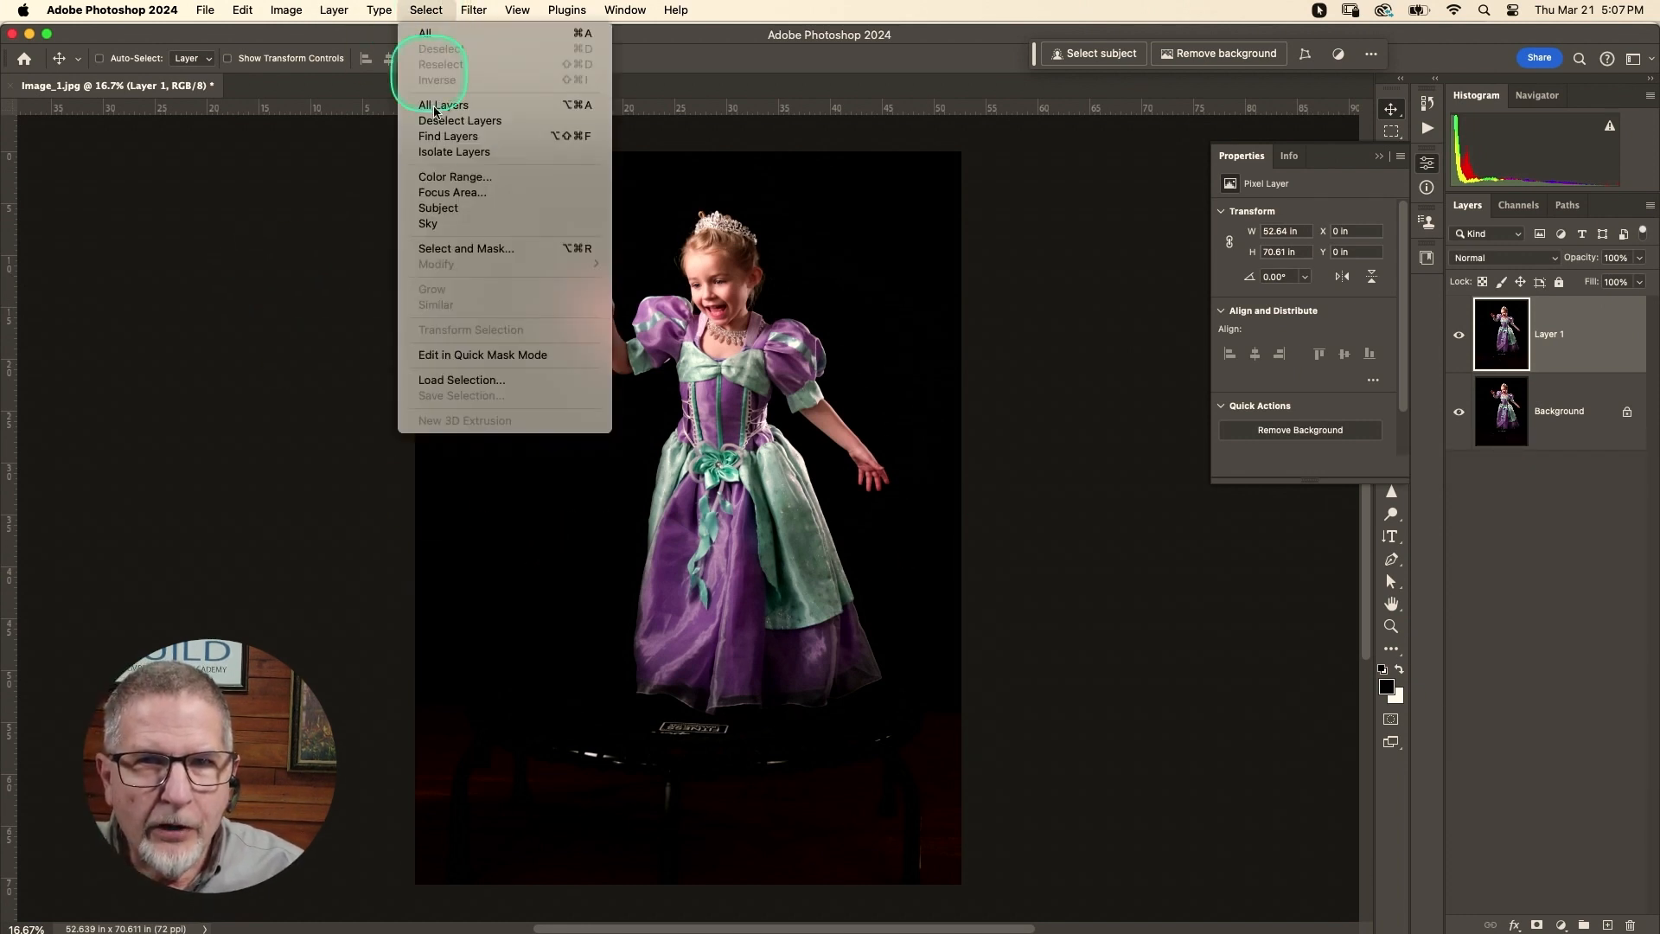
{"action": "left_click", "coordinate": [439, 209]}
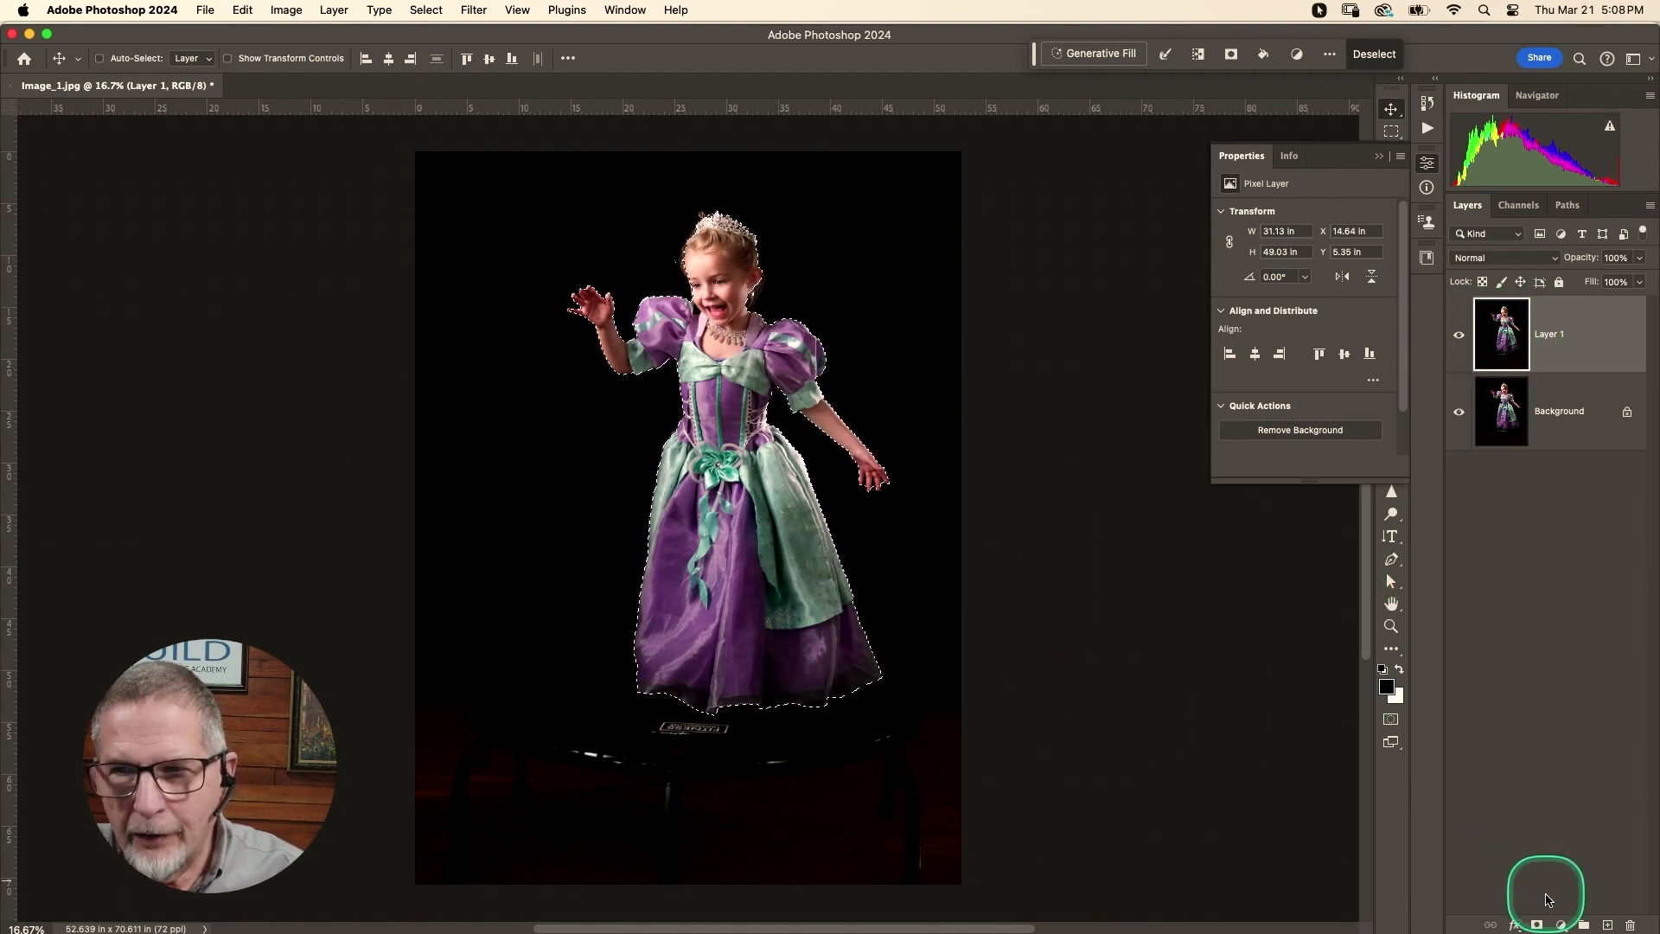
{"action": "left_click", "coordinate": [1537, 924]}
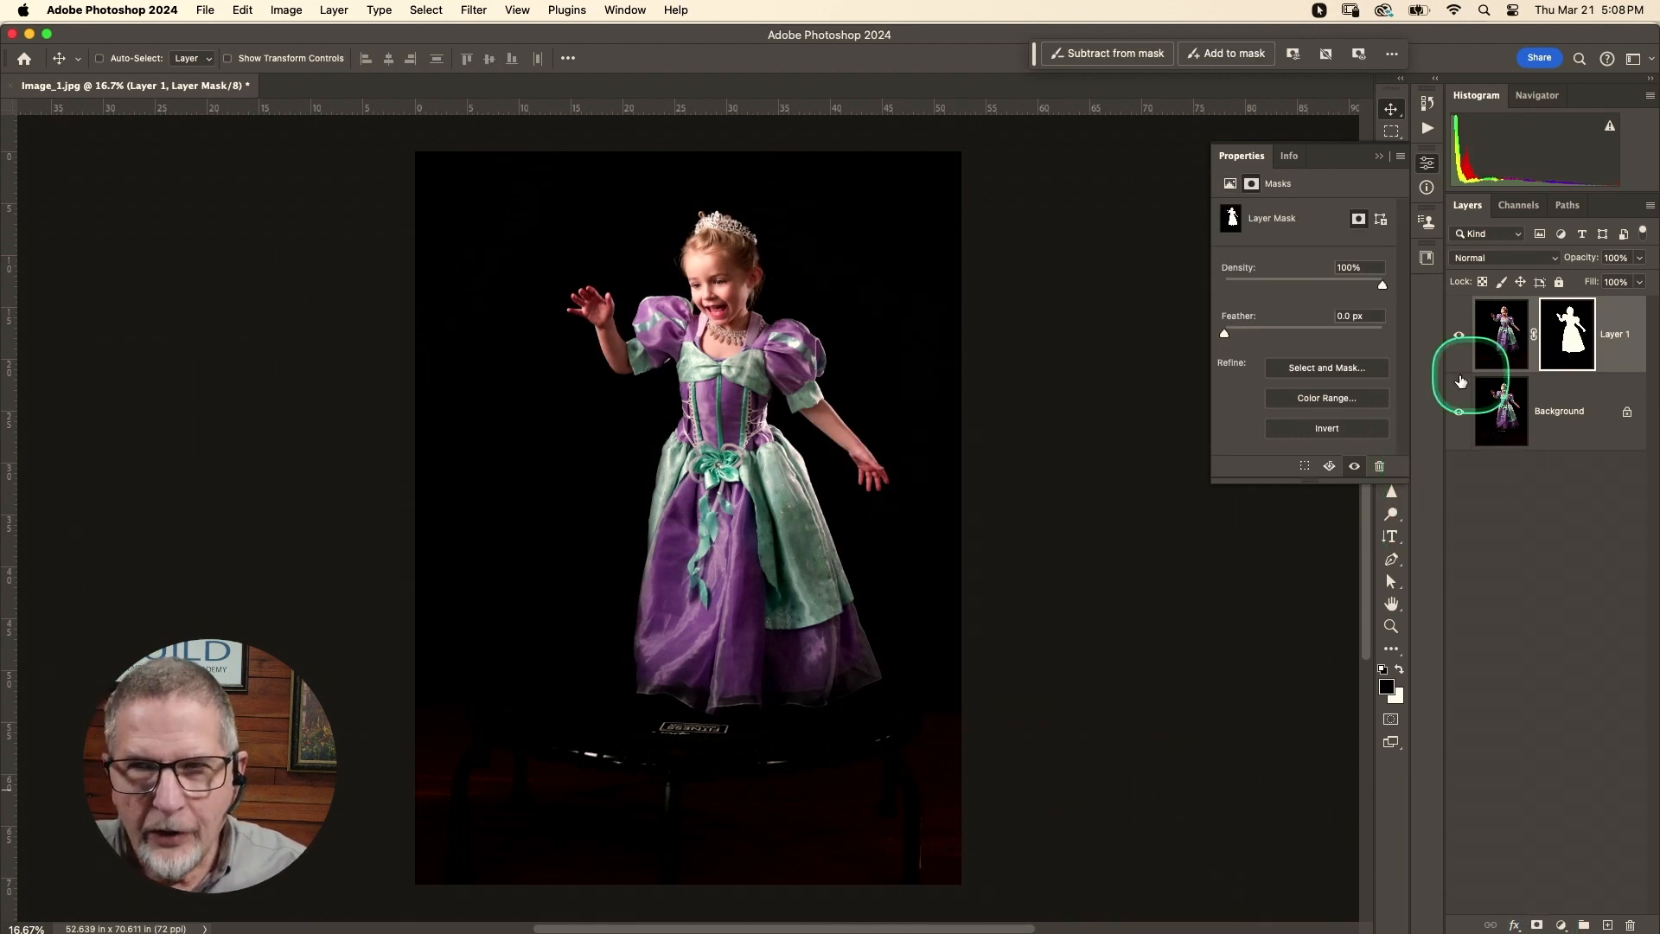
{"action": "left_click", "coordinate": [1461, 421]}
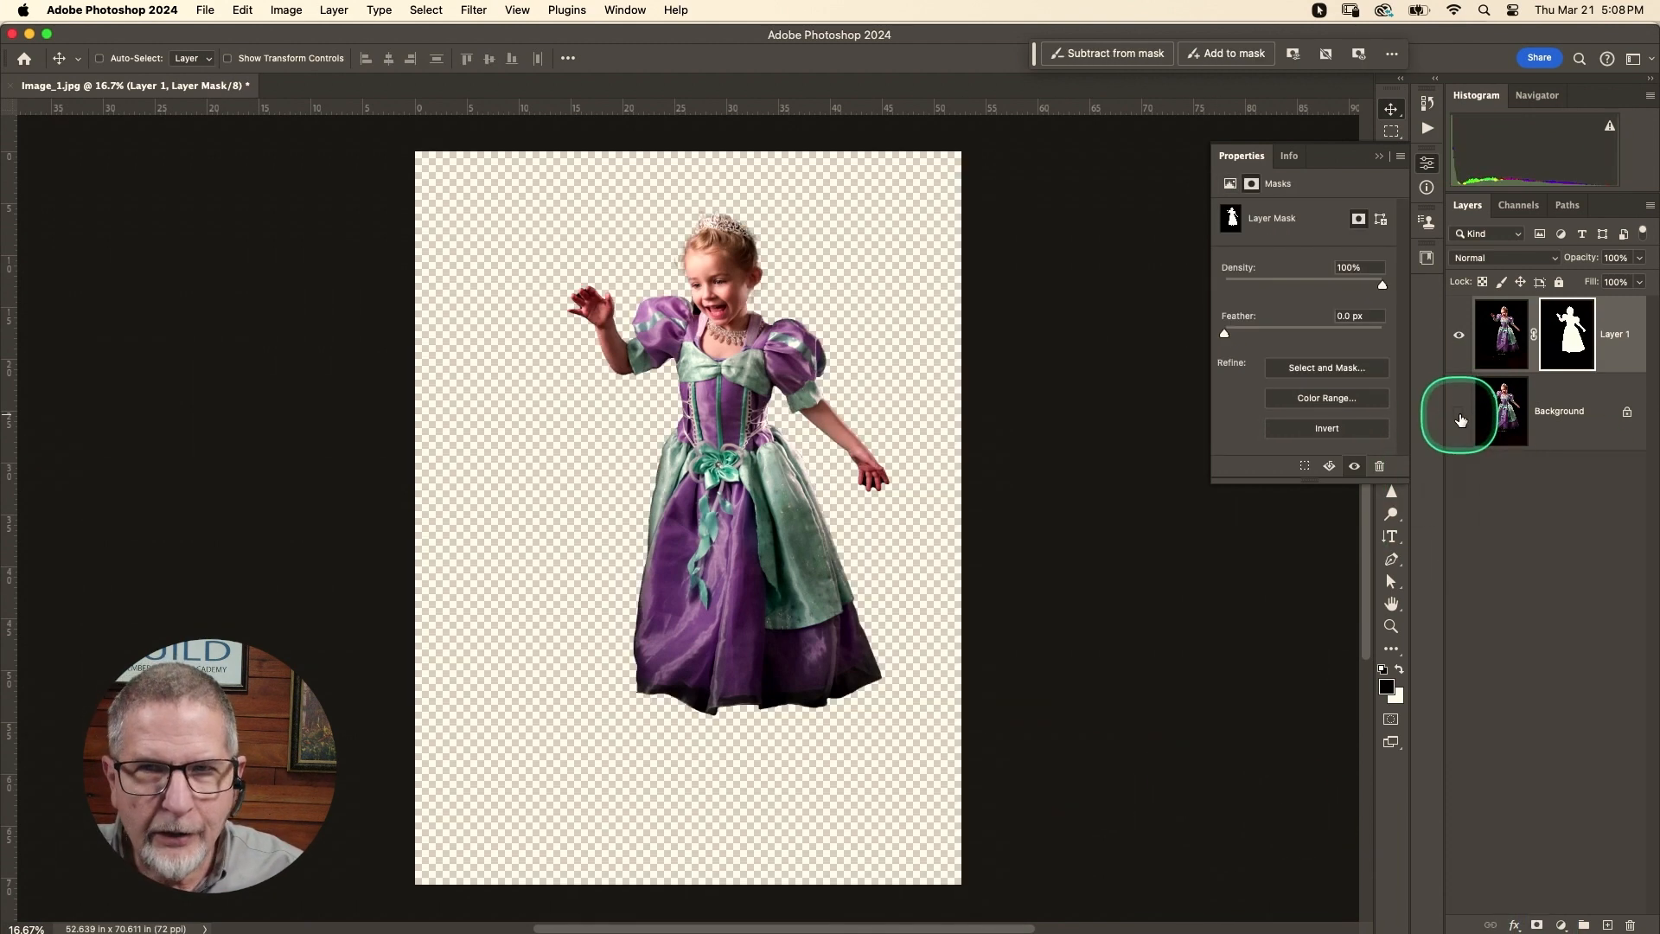
{"action": "left_click", "coordinate": [1460, 421]}
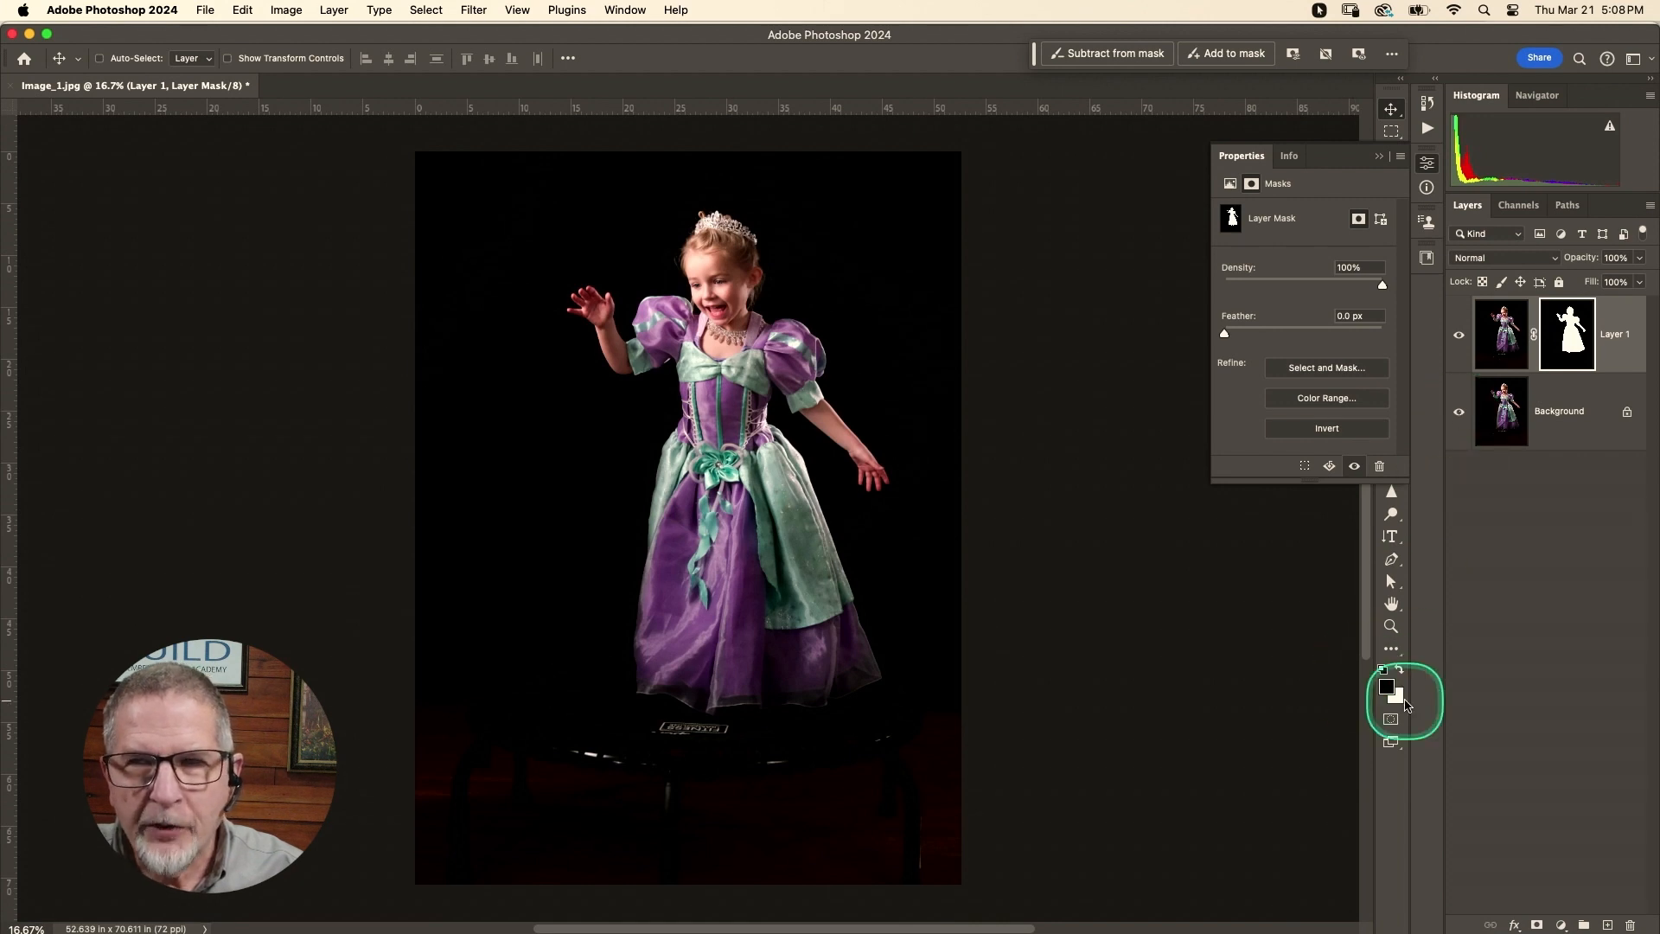
{"action": "left_click", "coordinate": [1379, 181]}
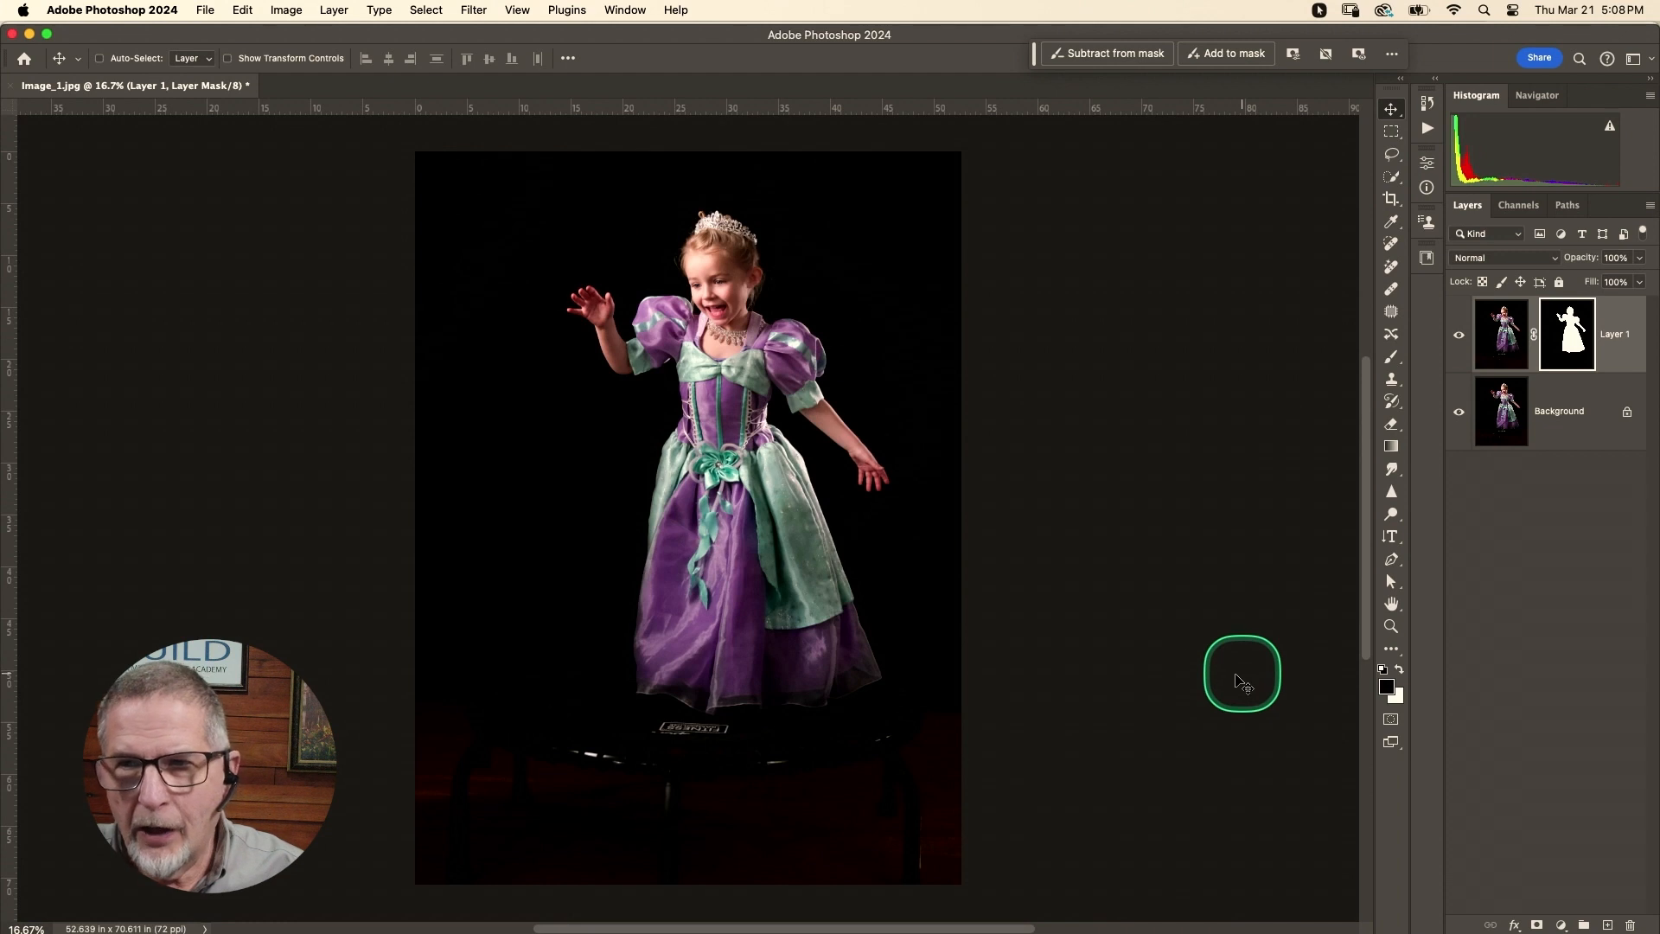
- Search the Enchanted Images library for "cic" and place the "Insect cicada wing isolated on white background" graphic over the girl
{"action": "left_click", "coordinate": [1428, 259]}
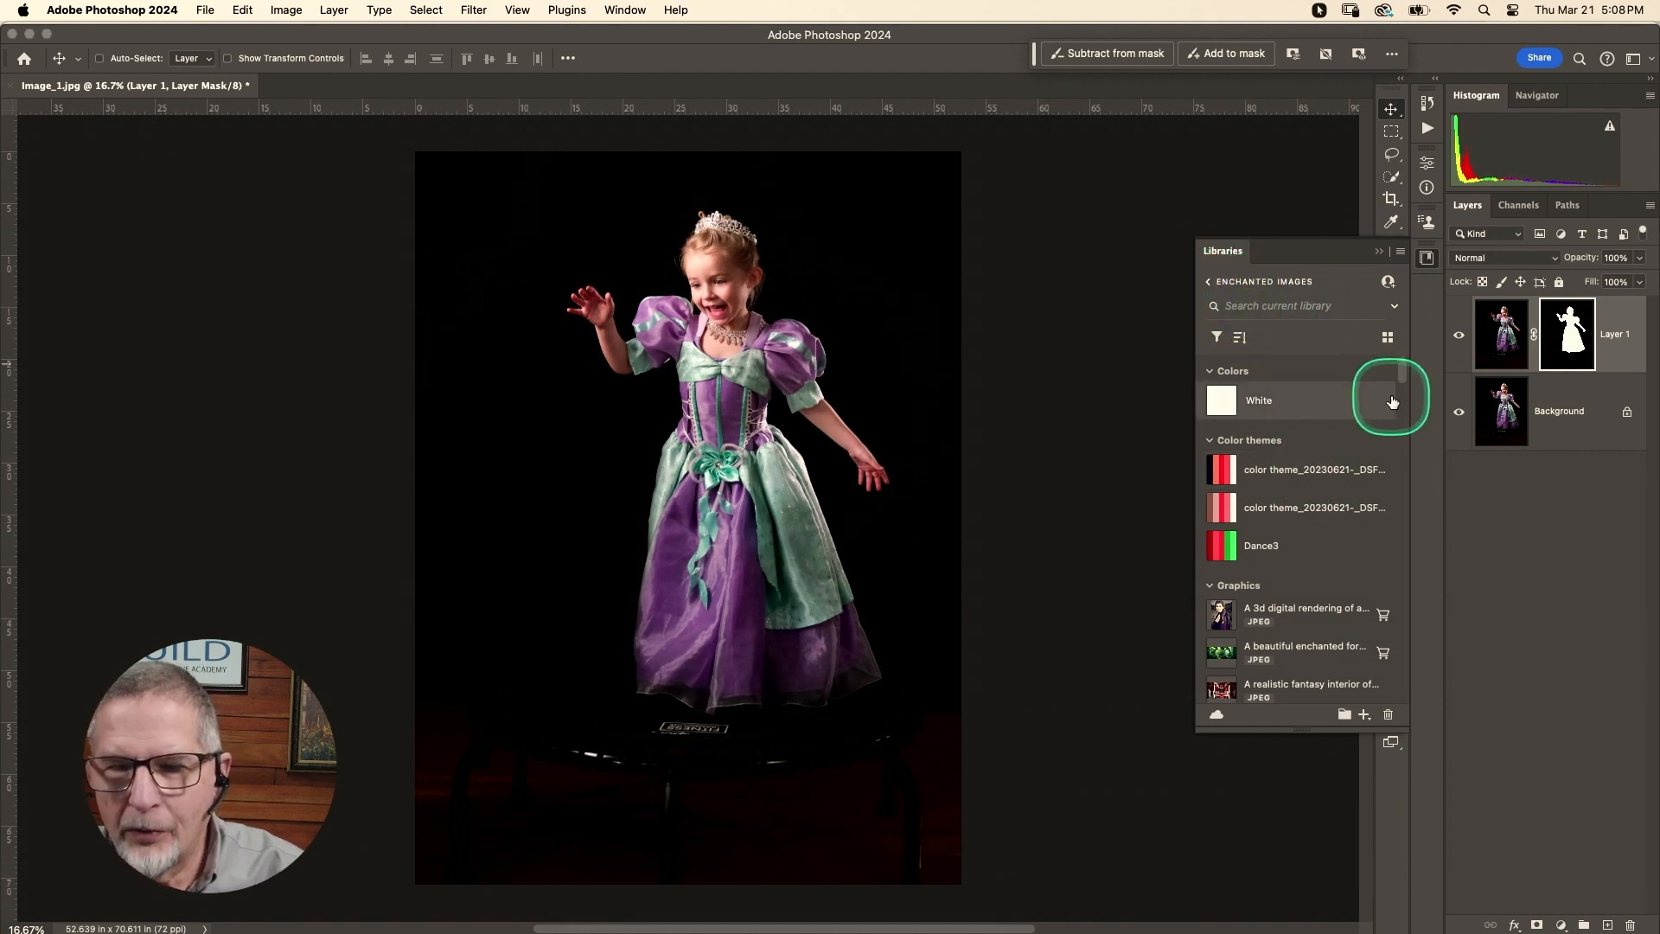
{"action": "type", "text": "ci"}
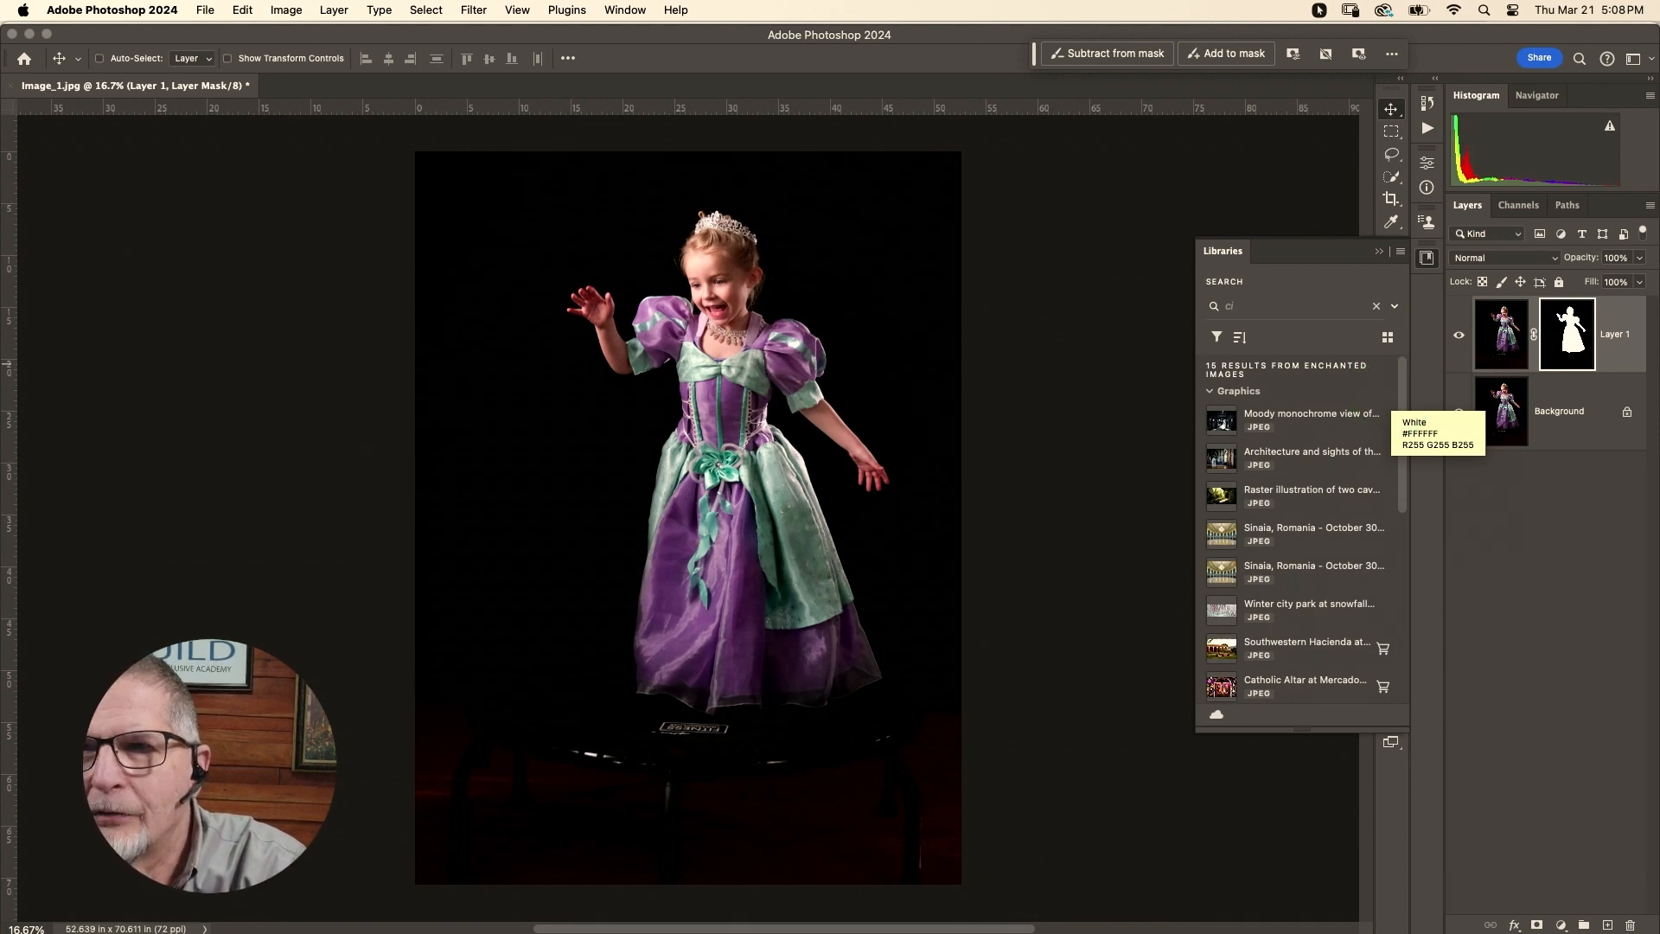
{"action": "type", "text": "c"}
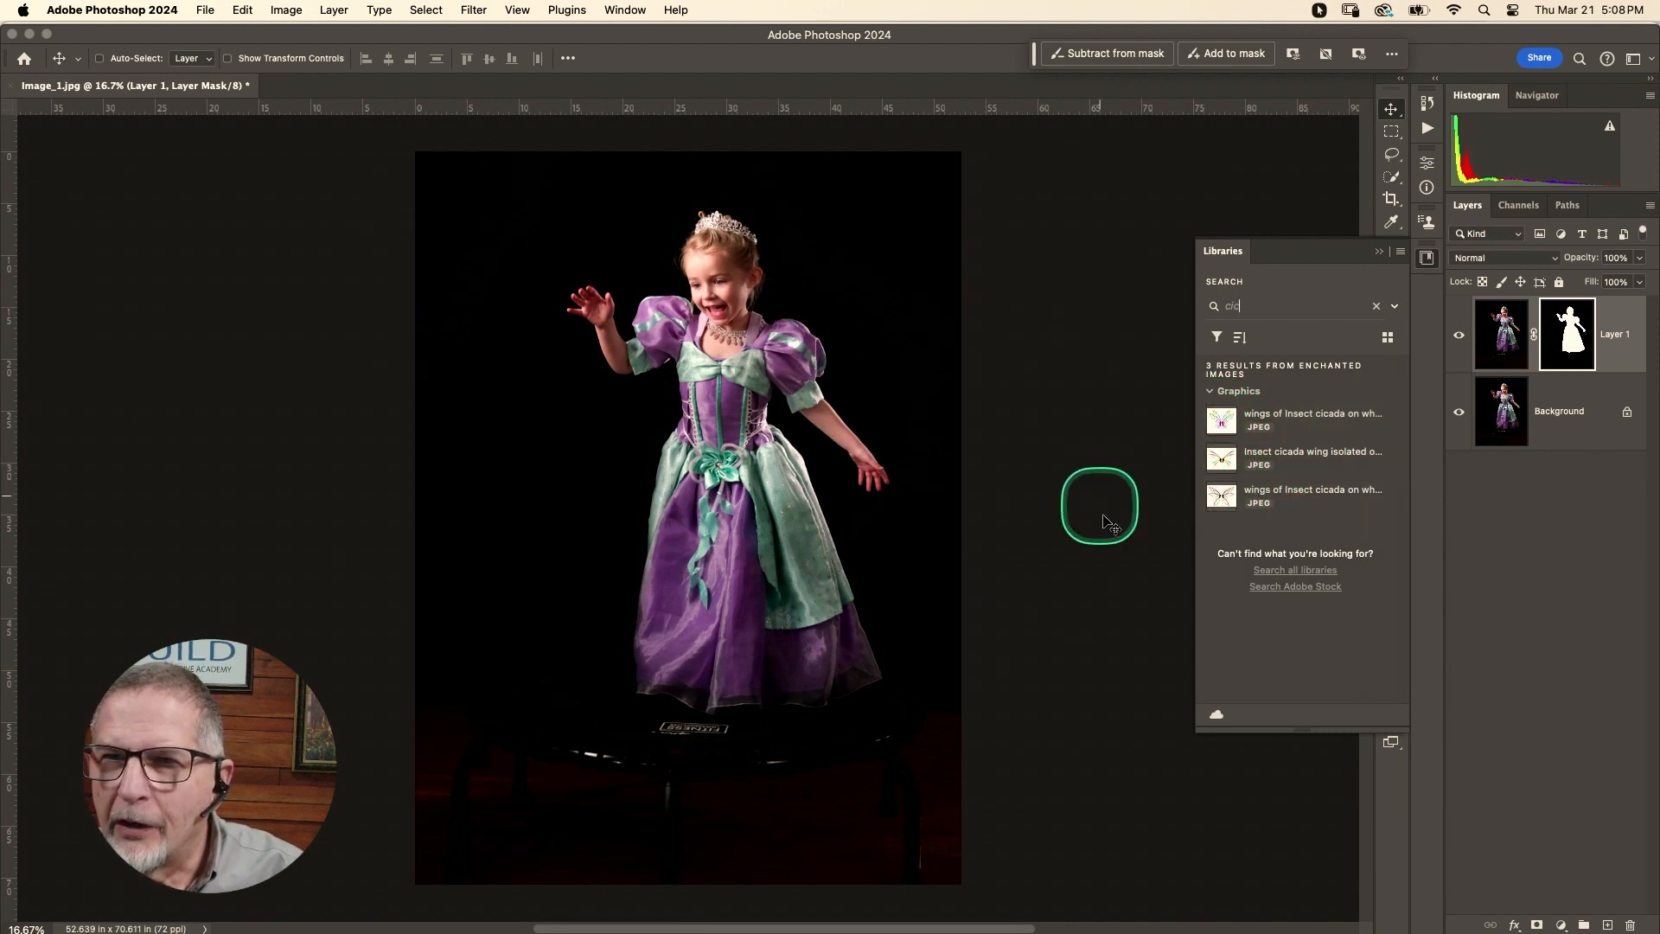
{"action": "left_click", "coordinate": [1223, 462]}
{"action": "left_click_drag", "start_coordinate": [1223, 463], "coordinate": [818, 581]}
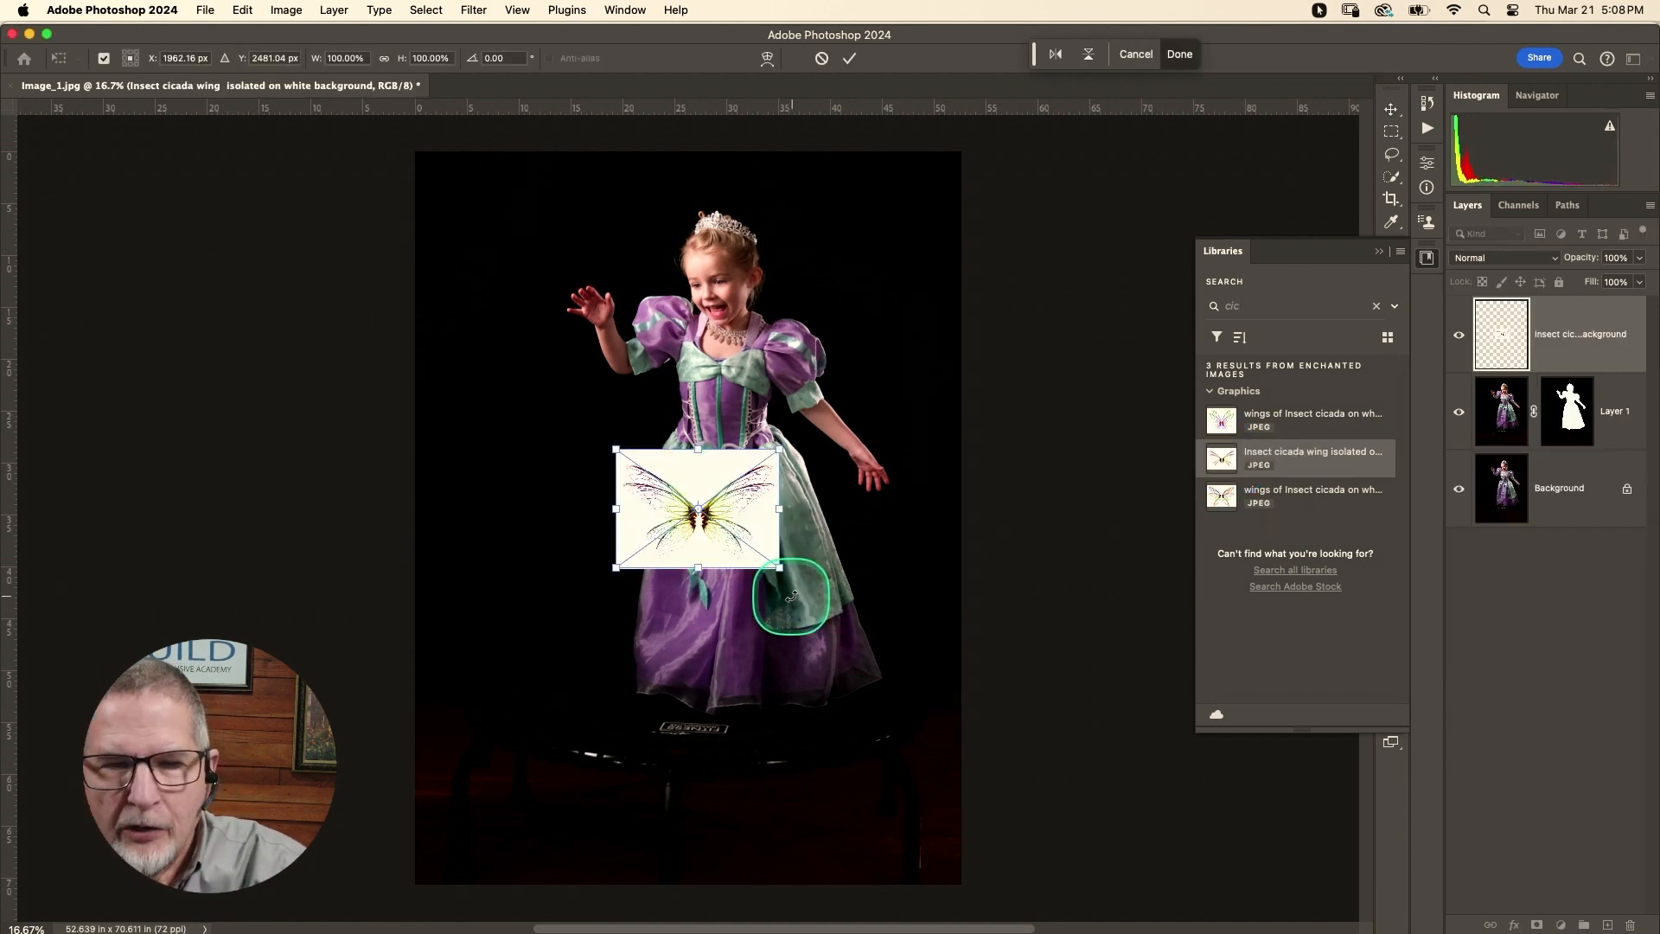
- Scale the placed wings graphic to about 337%, spanning the image width, position it over the girl's upper body, and commit it
{"action": "left_click_drag", "start_coordinate": [780, 567], "coordinate": [1179, 822]}
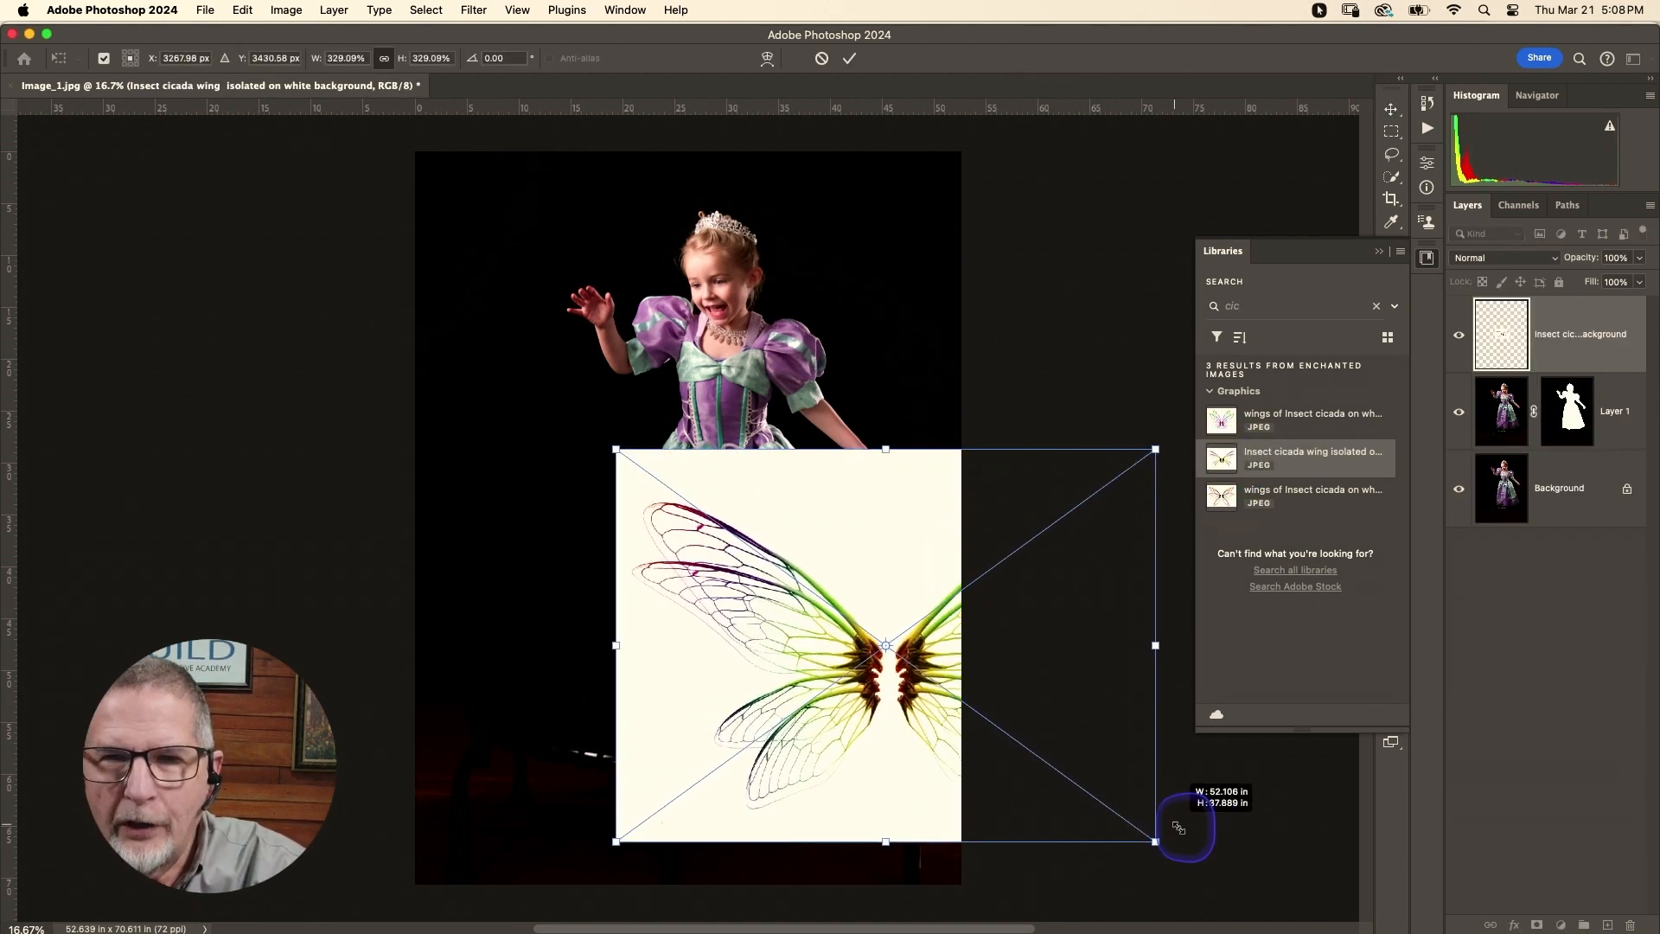
{"action": "left_click_drag", "start_coordinate": [697, 703], "coordinate": [642, 434]}
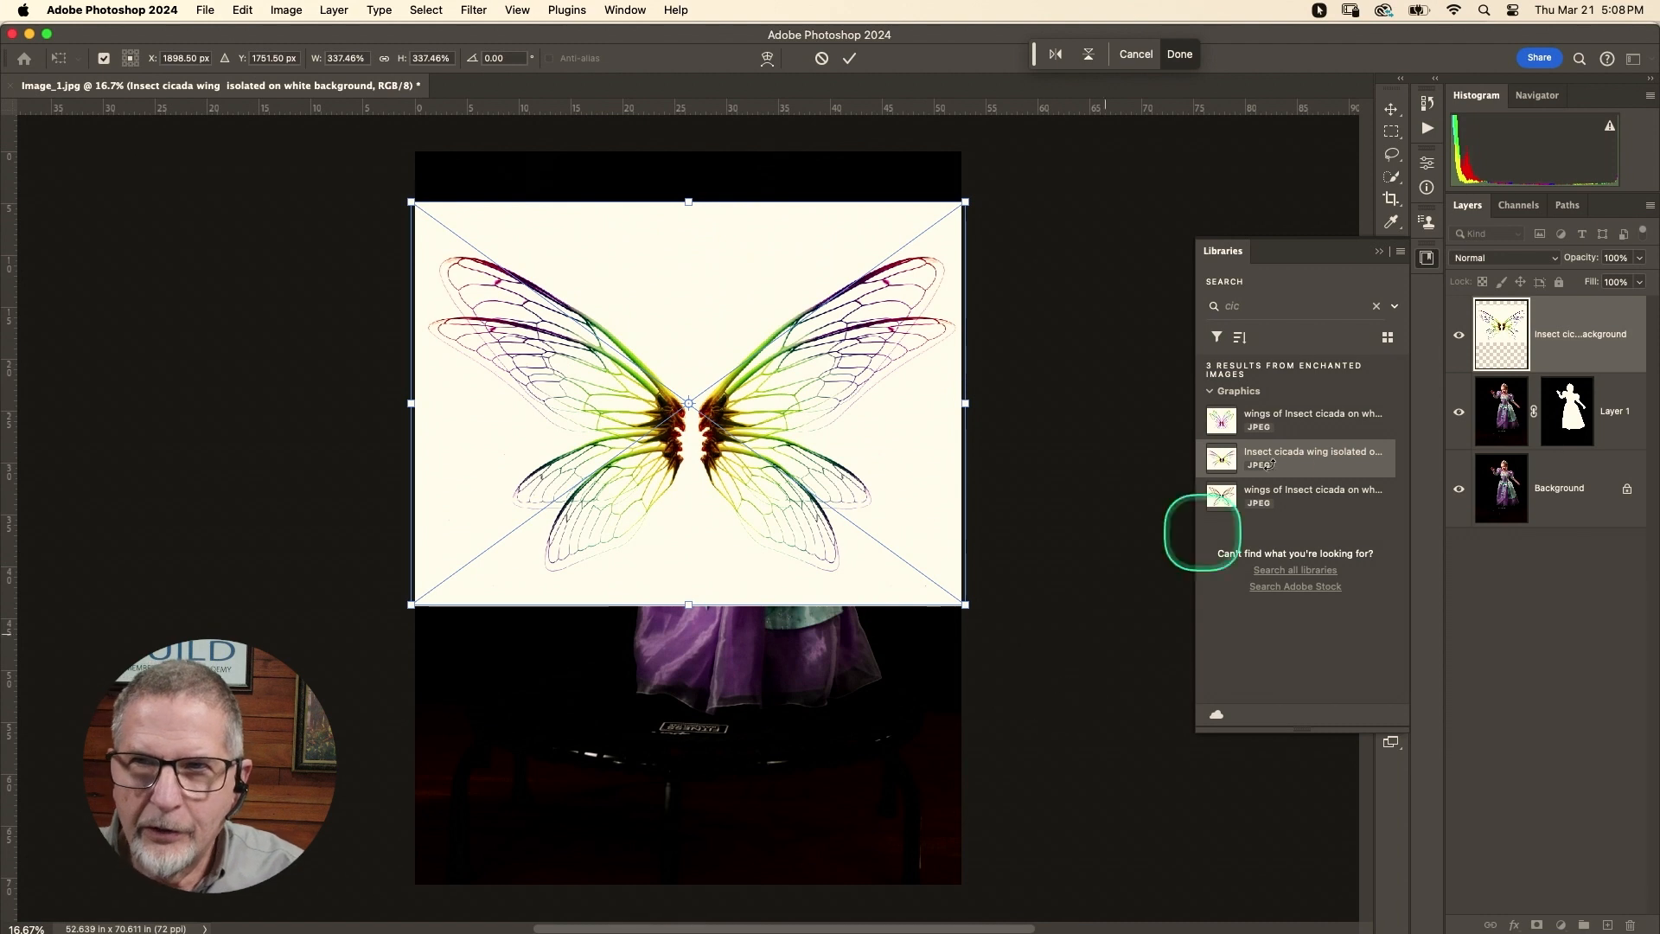
{"action": "left_click", "coordinate": [1179, 53]}
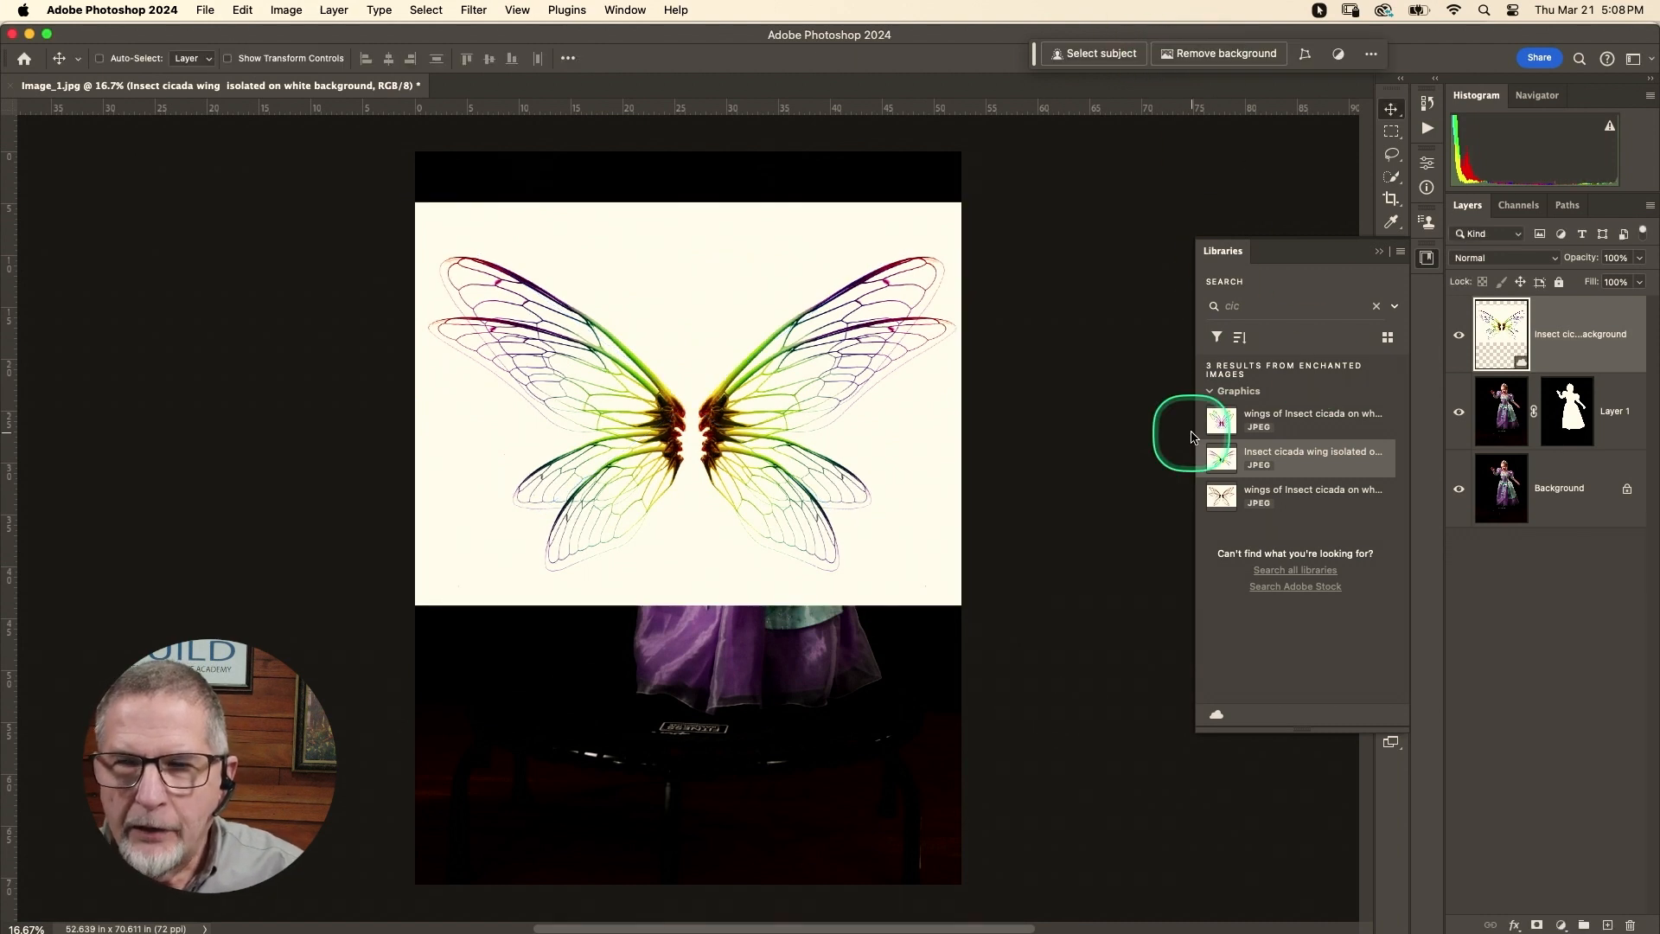
{"action": "left_click", "coordinate": [1379, 252]}
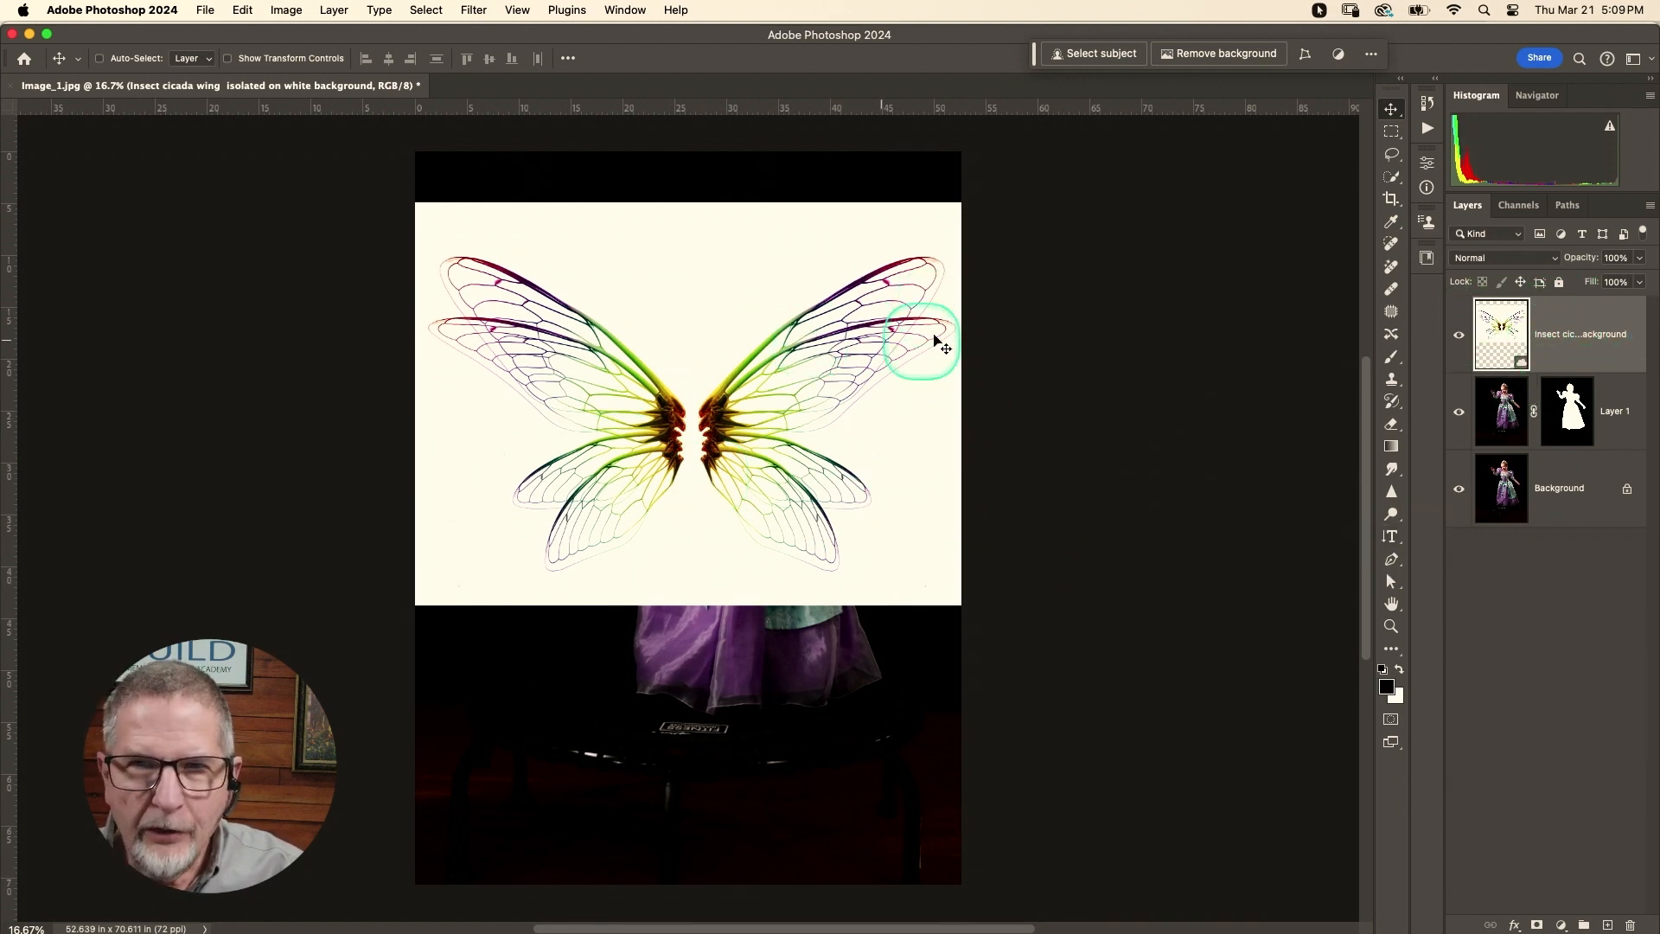
- Remove the wings layer's white background with Blend If, splitting the current layer's highlight limit to 219 / 244
{"action": "double_click", "coordinate": [1581, 326]}
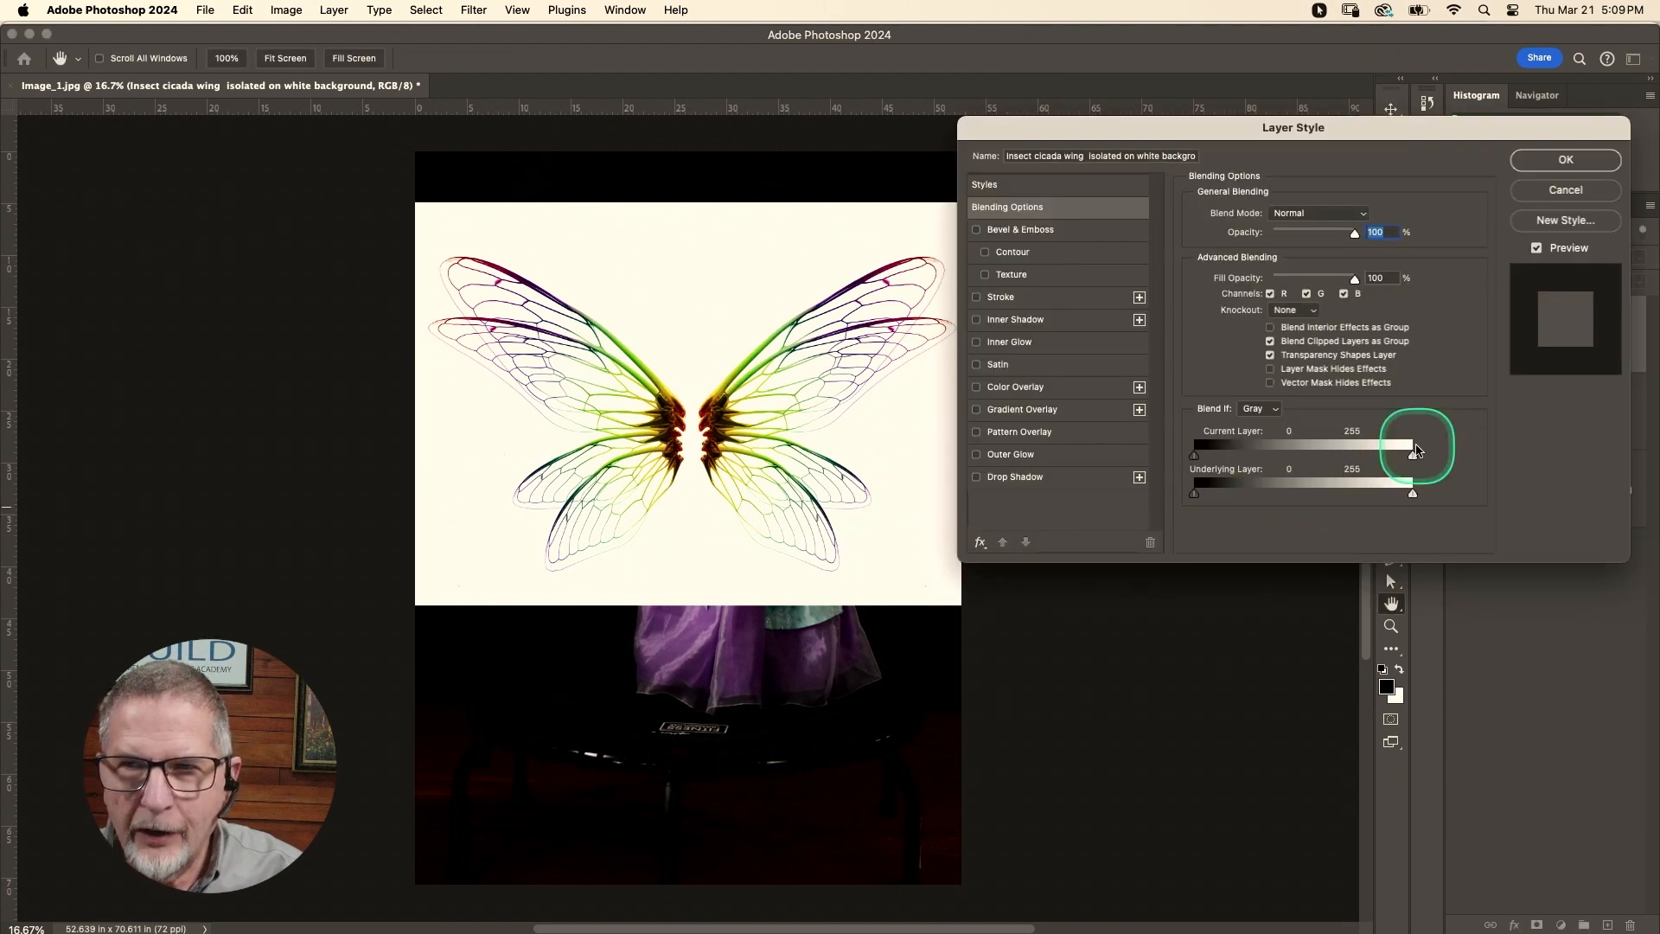
{"action": "left_click_drag", "start_coordinate": [1413, 455], "coordinate": [1370, 456]}
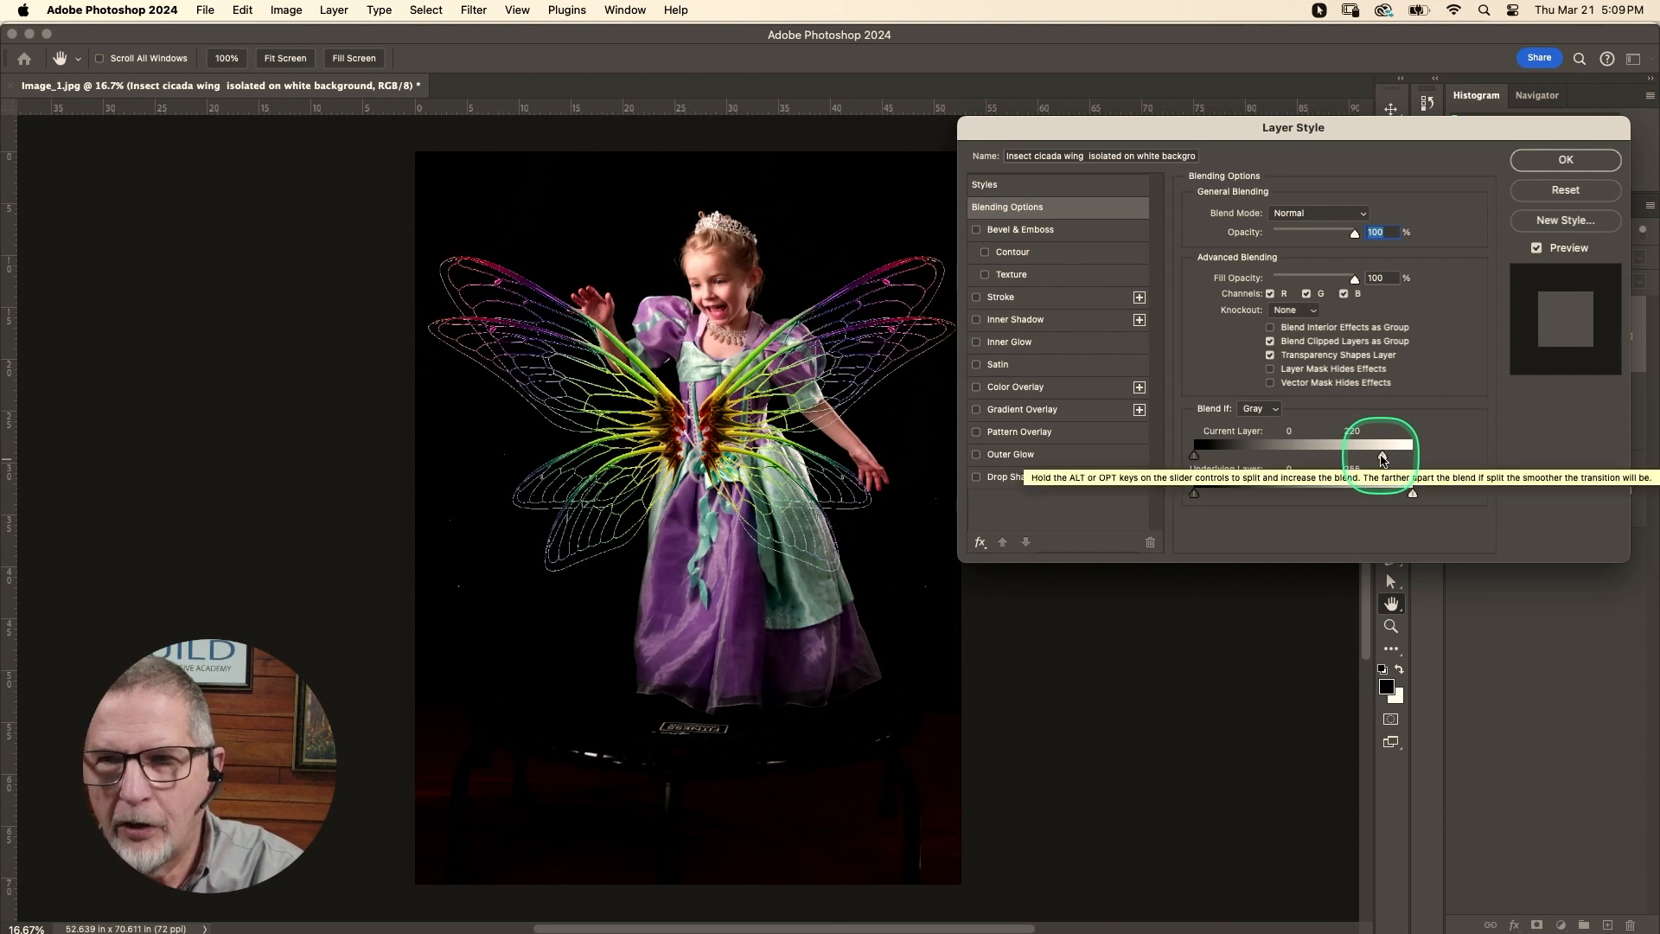
{"action": "left_click_drag", "start_coordinate": [1382, 456], "coordinate": [1381, 455], "text": "alt"}
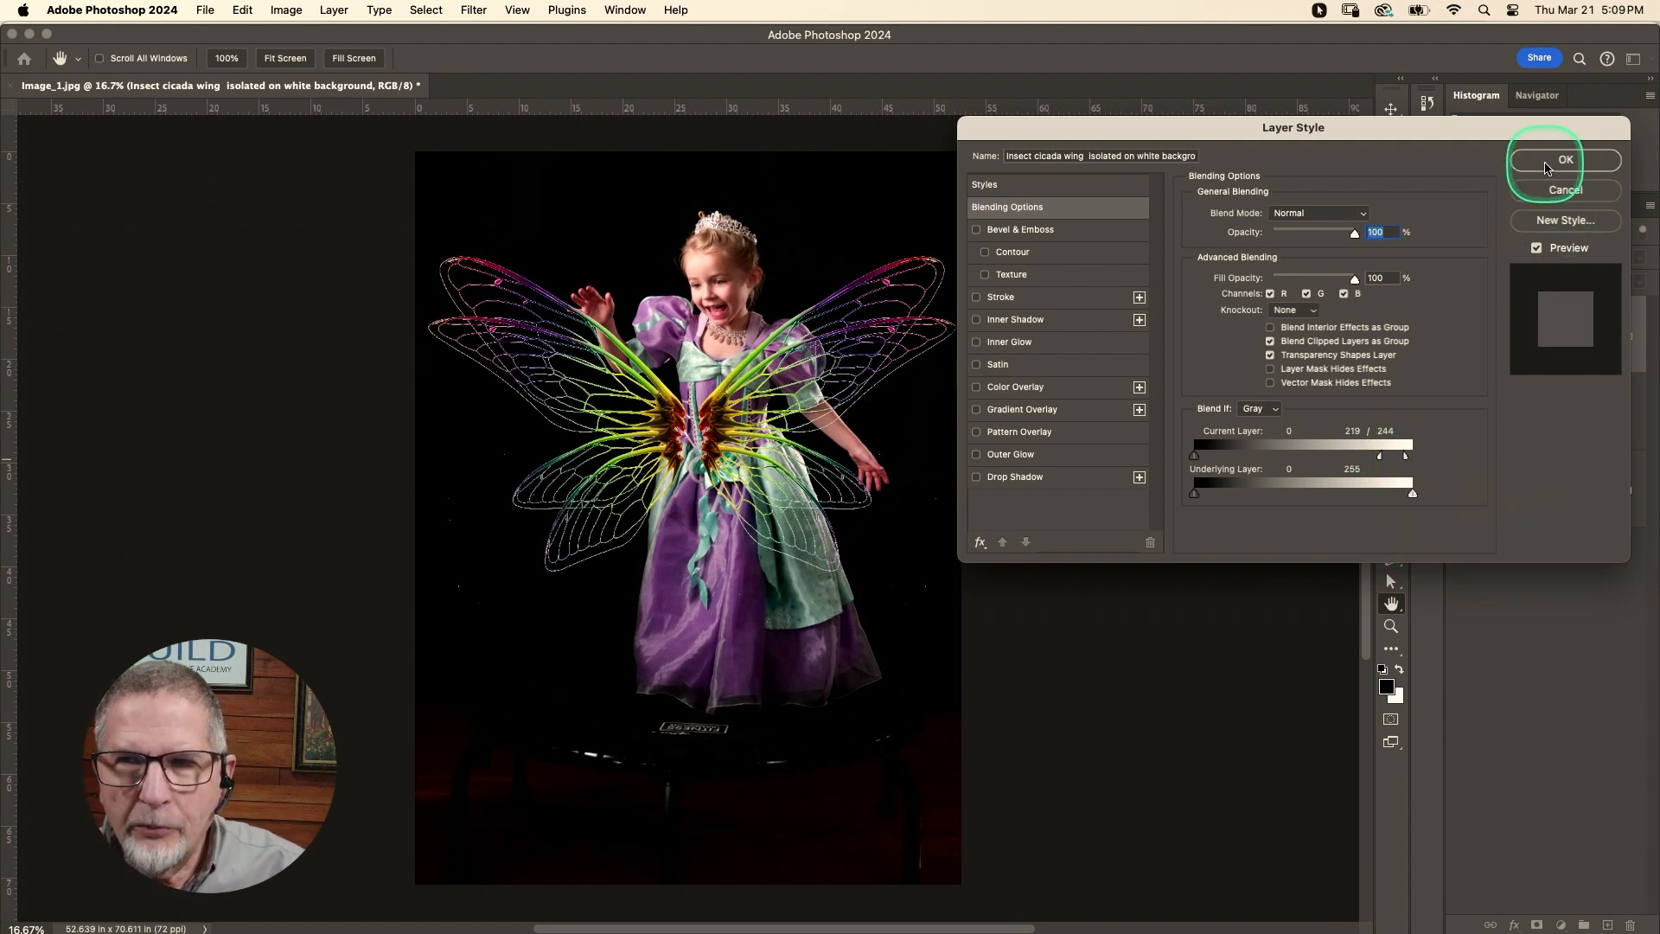
{"action": "left_click", "coordinate": [1547, 165]}
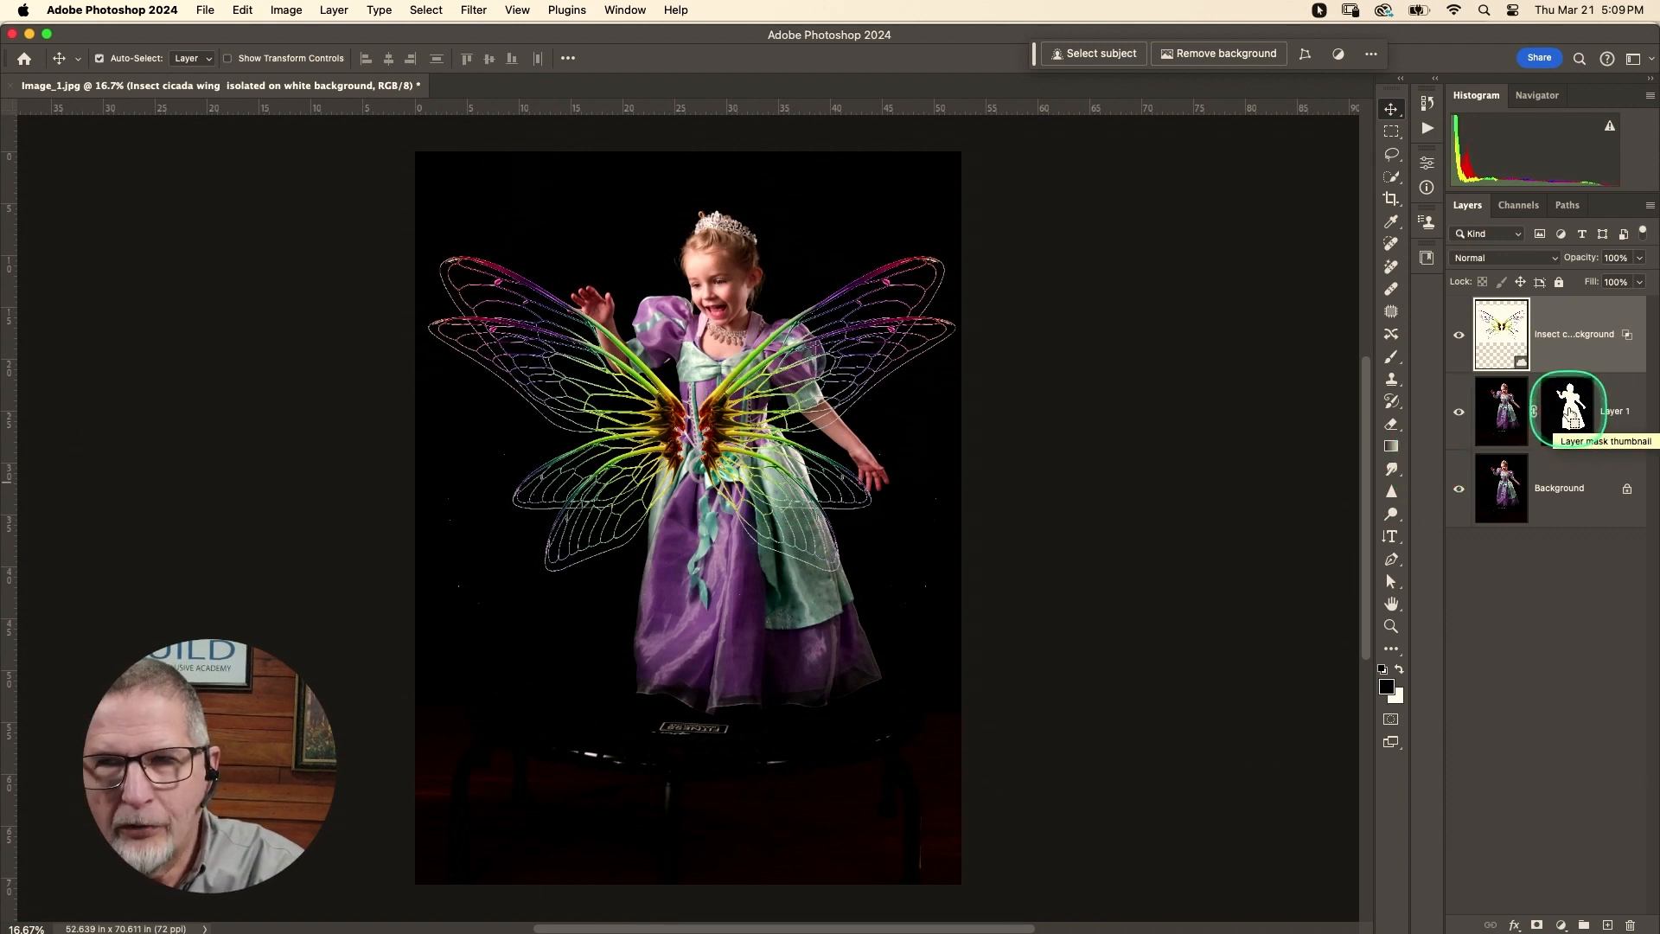
- Mask the wings layer with a selection loaded from Layer 1's mask and invert the new mask to place the wings behind the girl
{"action": "left_click", "coordinate": [1569, 413], "text": "super"}
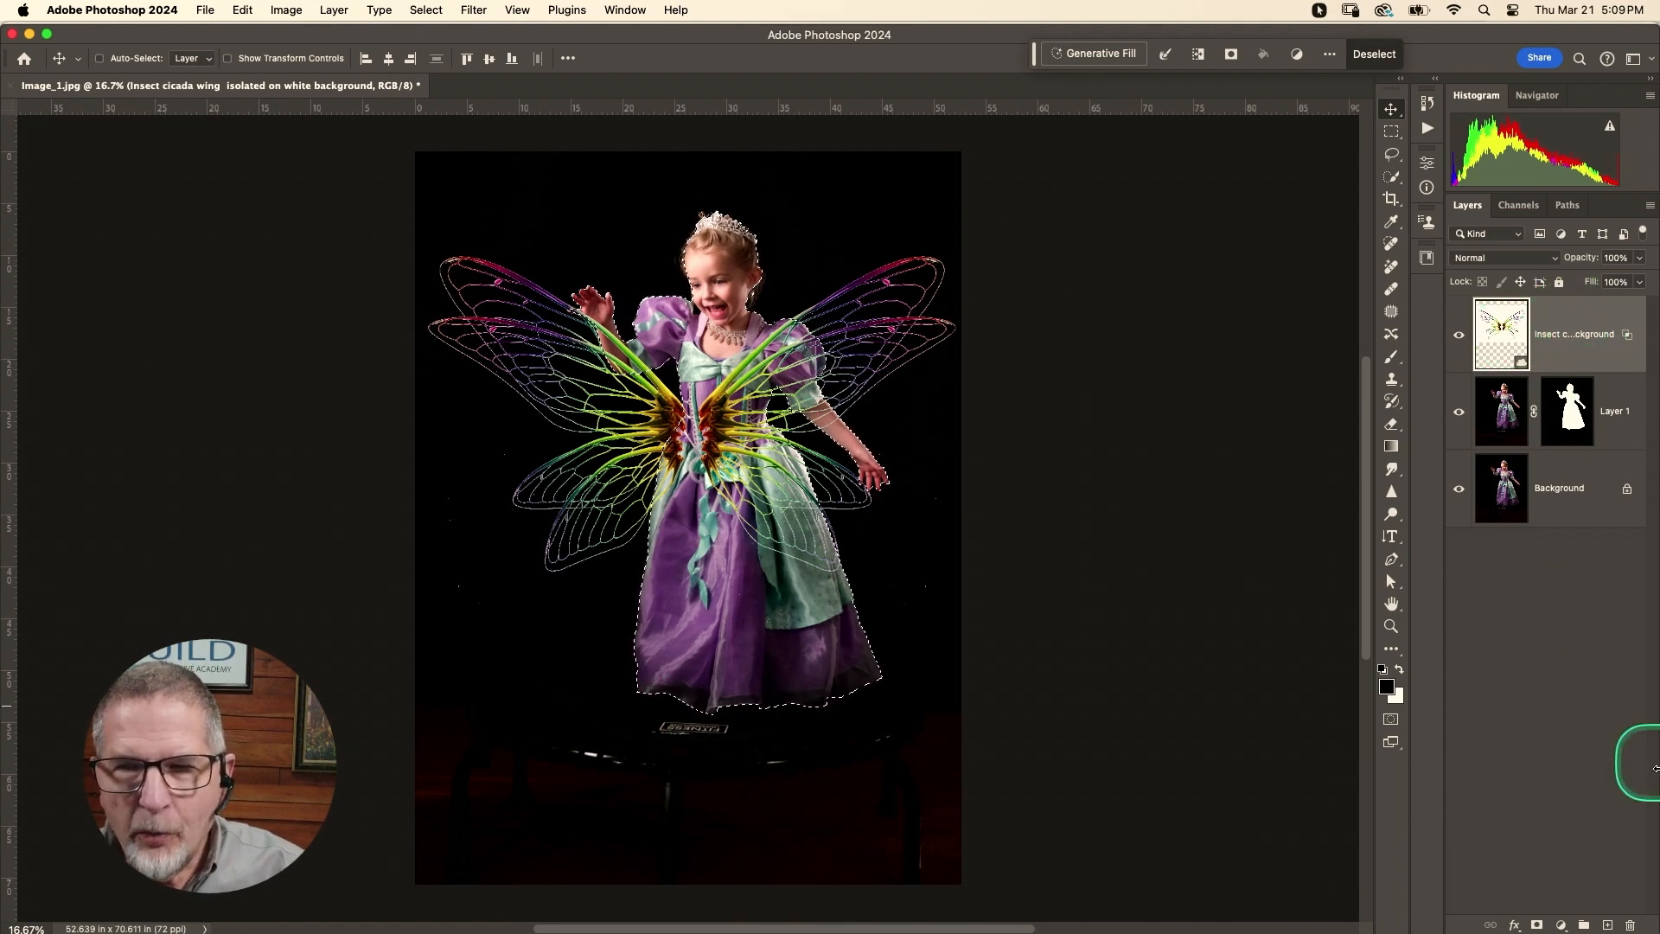
{"action": "left_click", "coordinate": [1536, 924]}
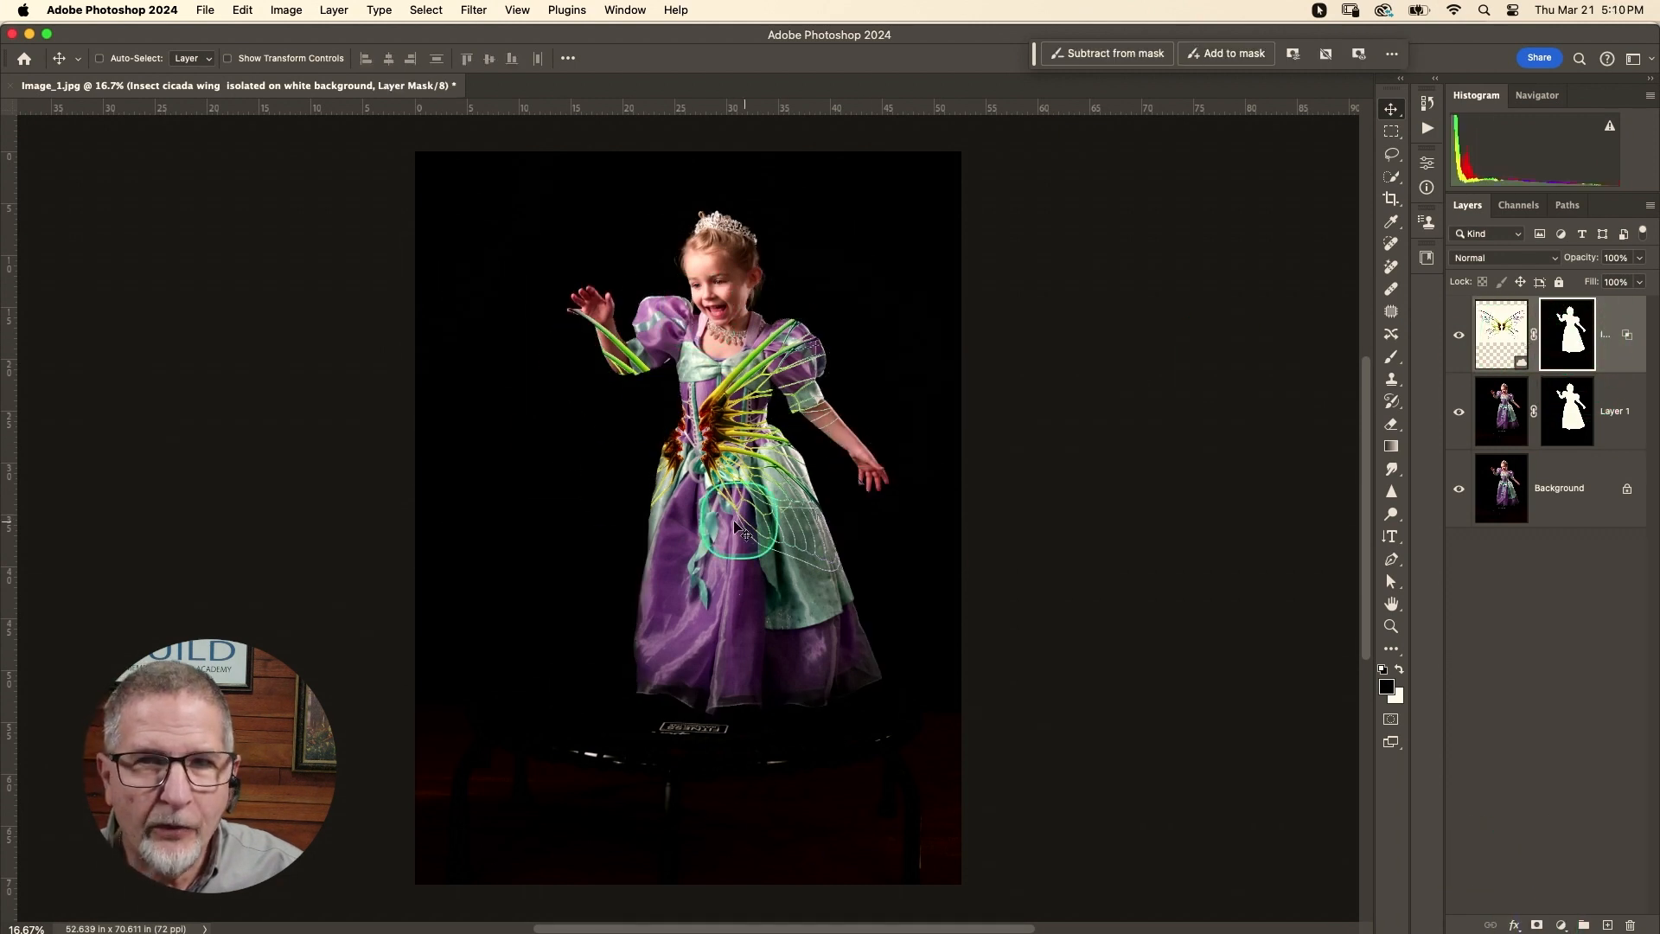
{"action": "double_click", "coordinate": [1566, 342]}
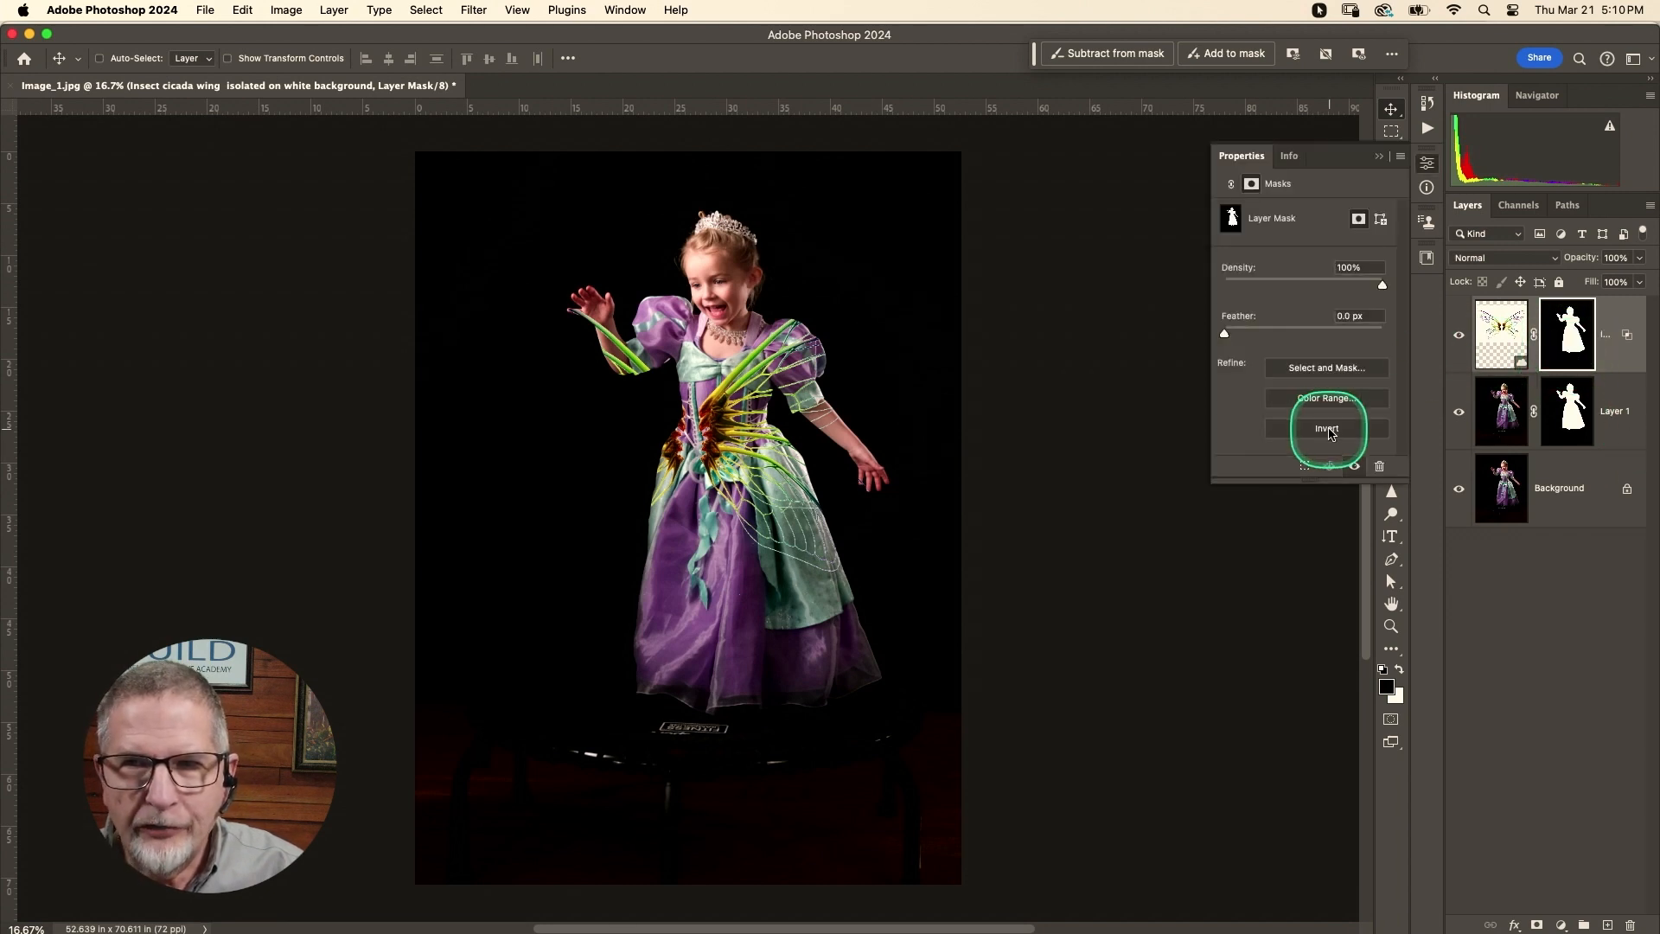
{"action": "left_click", "coordinate": [1327, 436]}
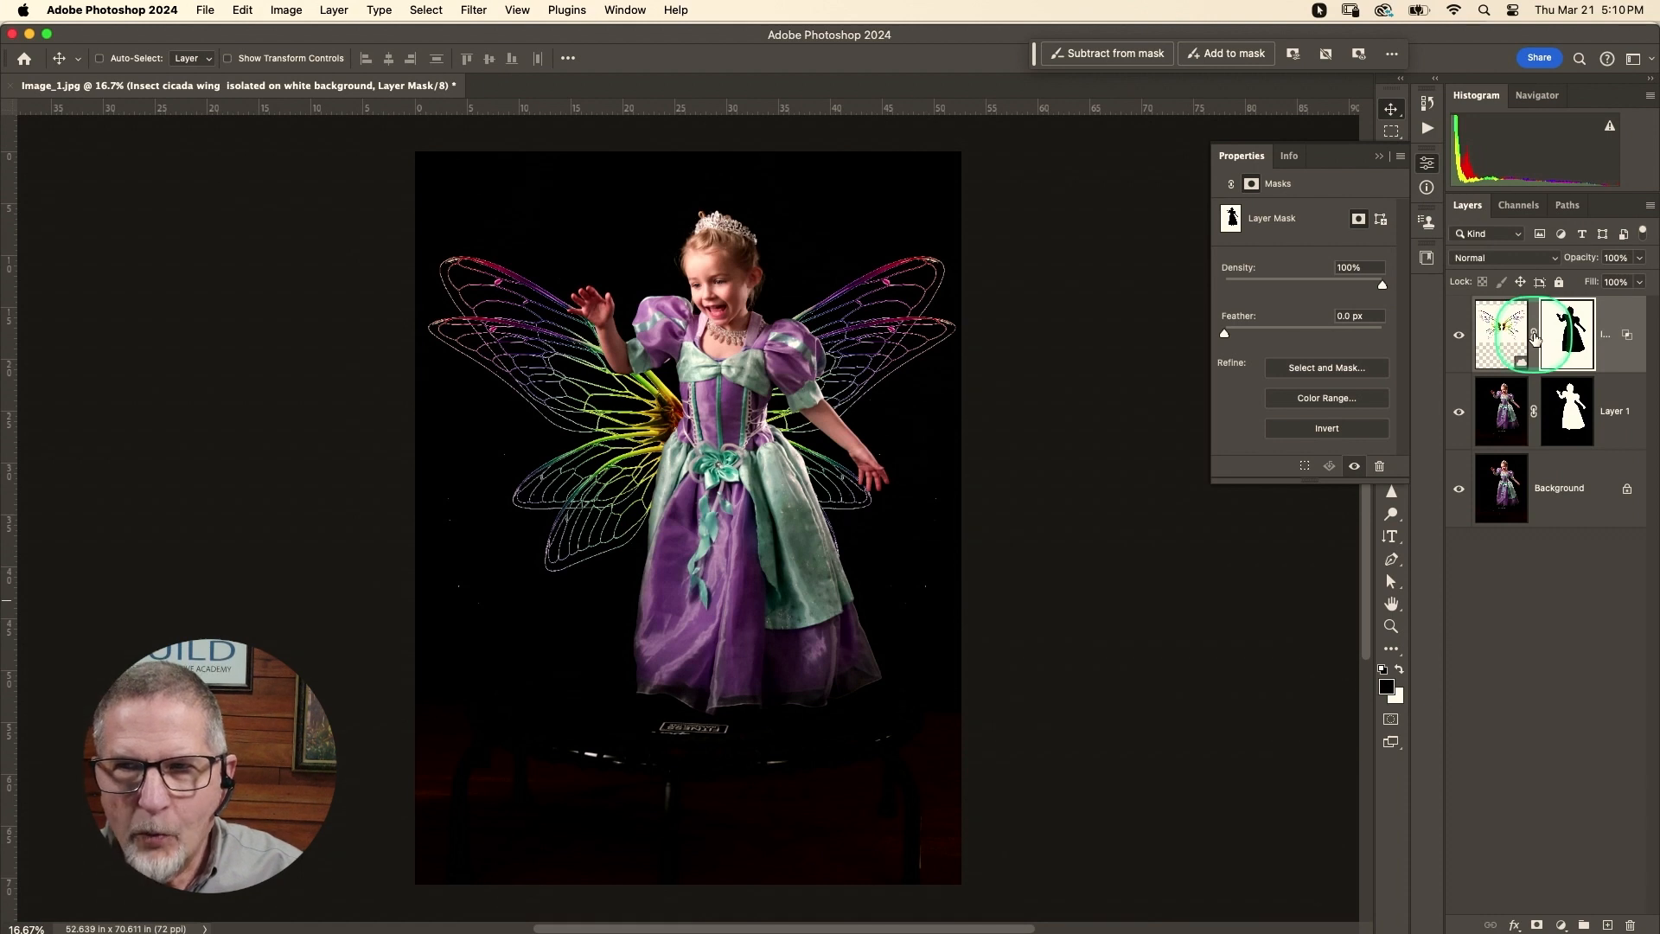
- Unlink the wings layer from its mask and move the wings image up and slightly right behind the girl's shoulders
{"action": "left_click", "coordinate": [1534, 336]}
{"action": "left_click", "coordinate": [1502, 330]}
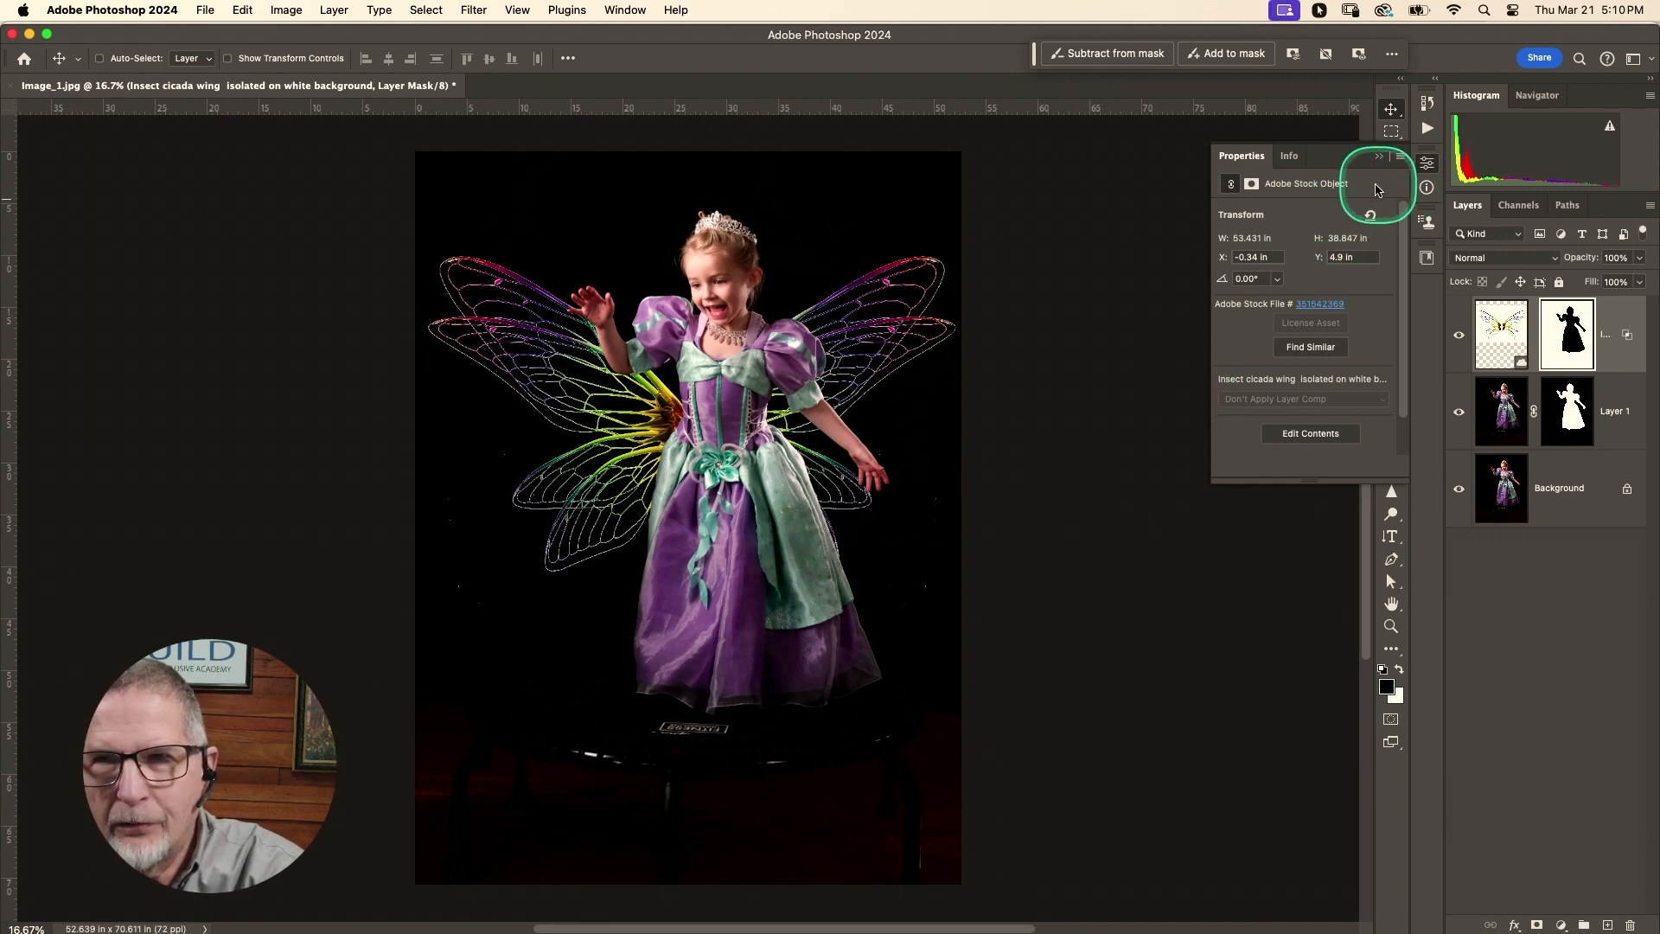
{"action": "left_click", "coordinate": [1380, 158]}
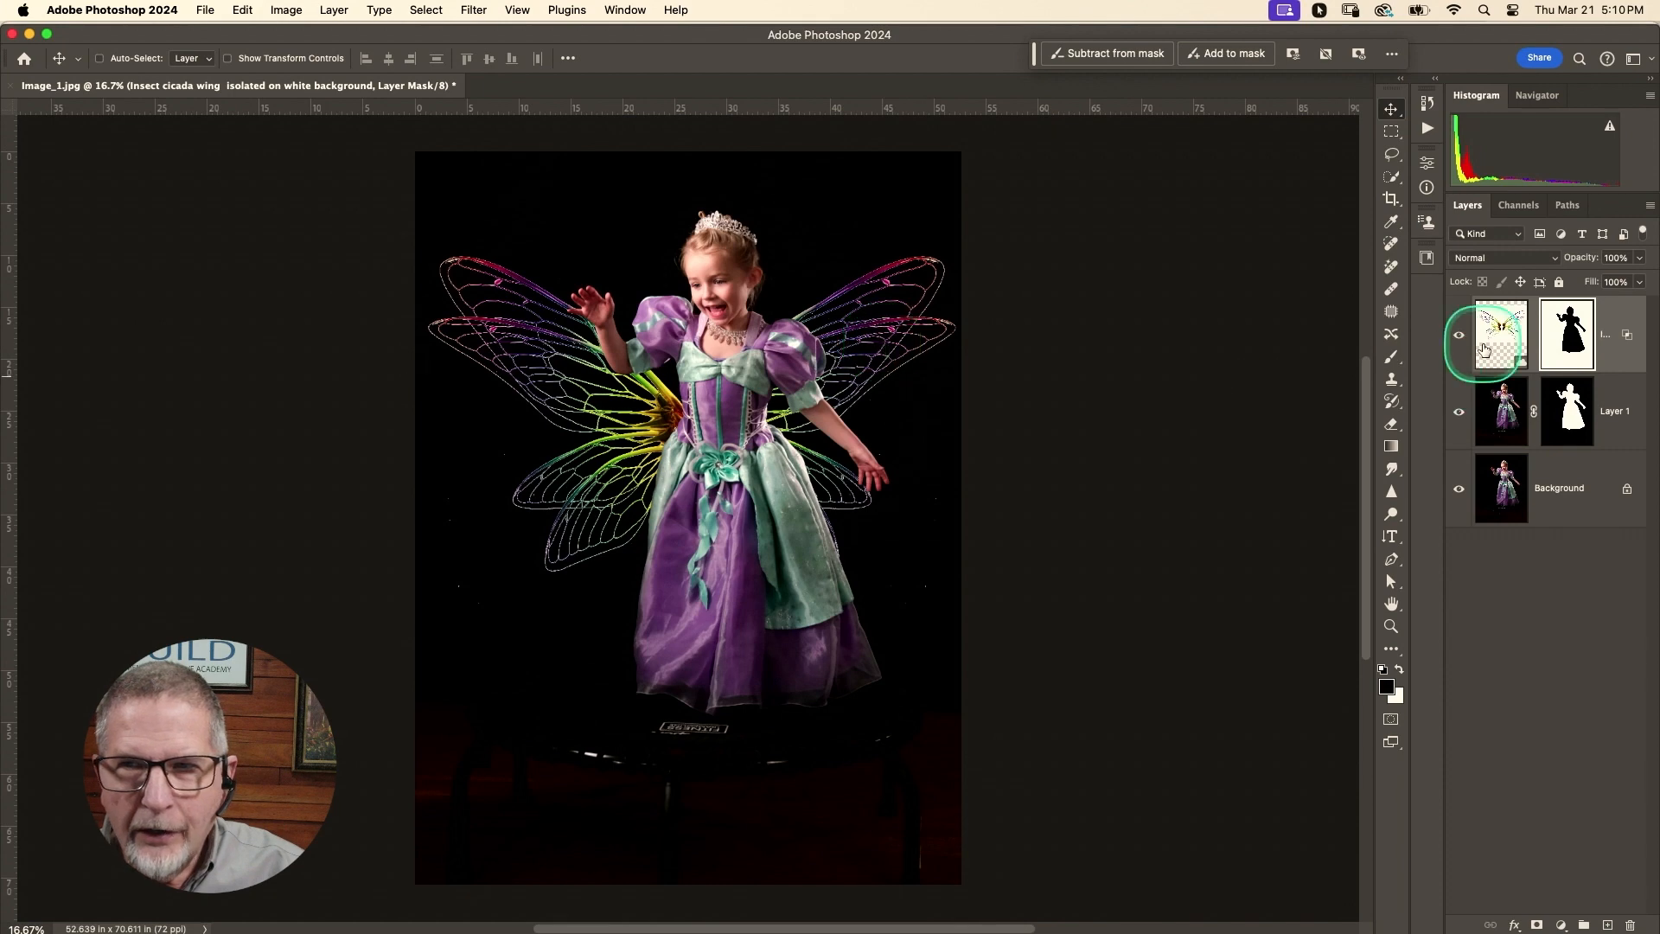
{"action": "left_click", "coordinate": [1501, 327]}
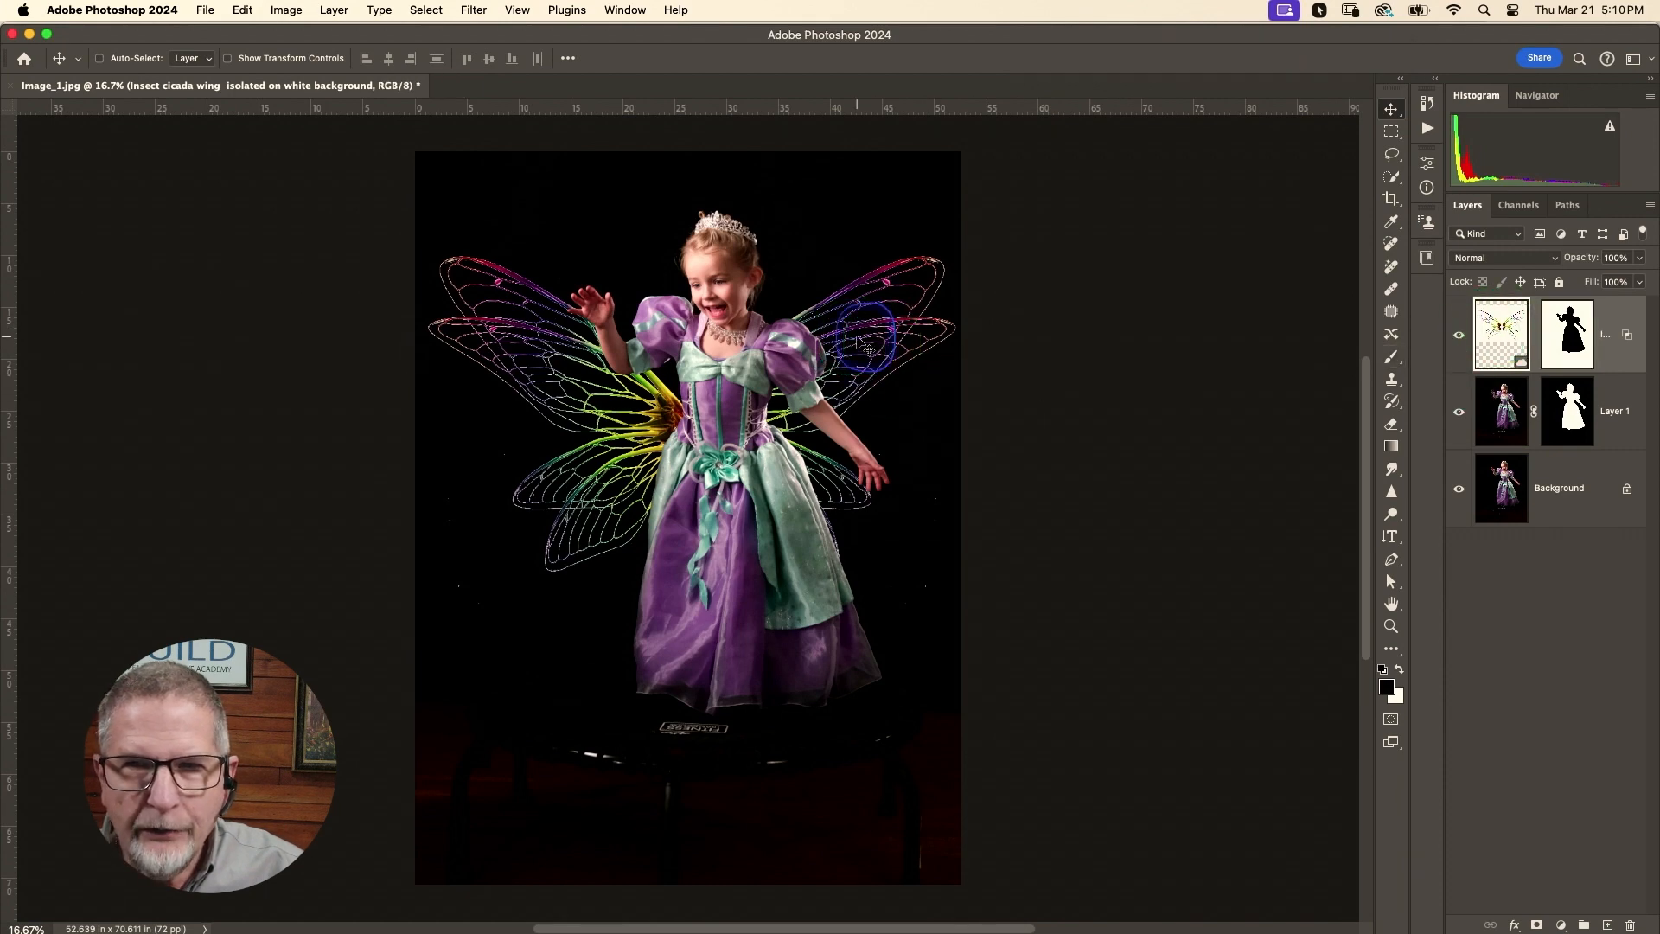
{"action": "left_click_drag", "start_coordinate": [839, 309], "coordinate": [898, 292]}
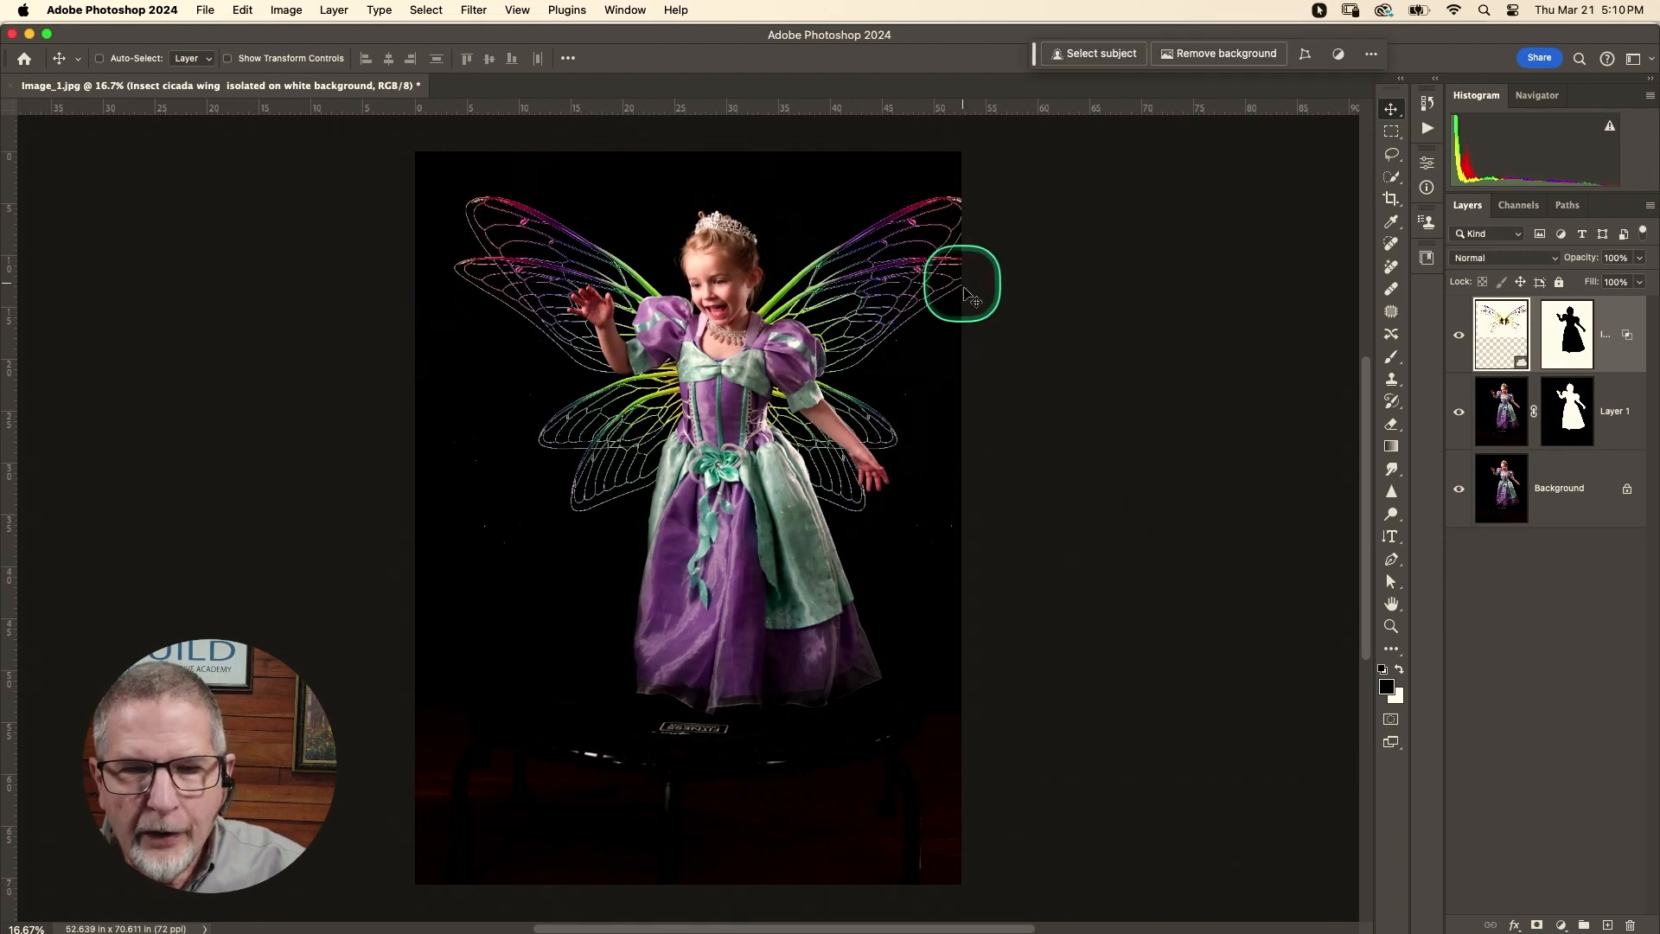
- Rotate the wings image to about -11.9° and shift it down slightly to sit behind the girl's shoulders
{"action": "key", "text": "ctrl+t"}
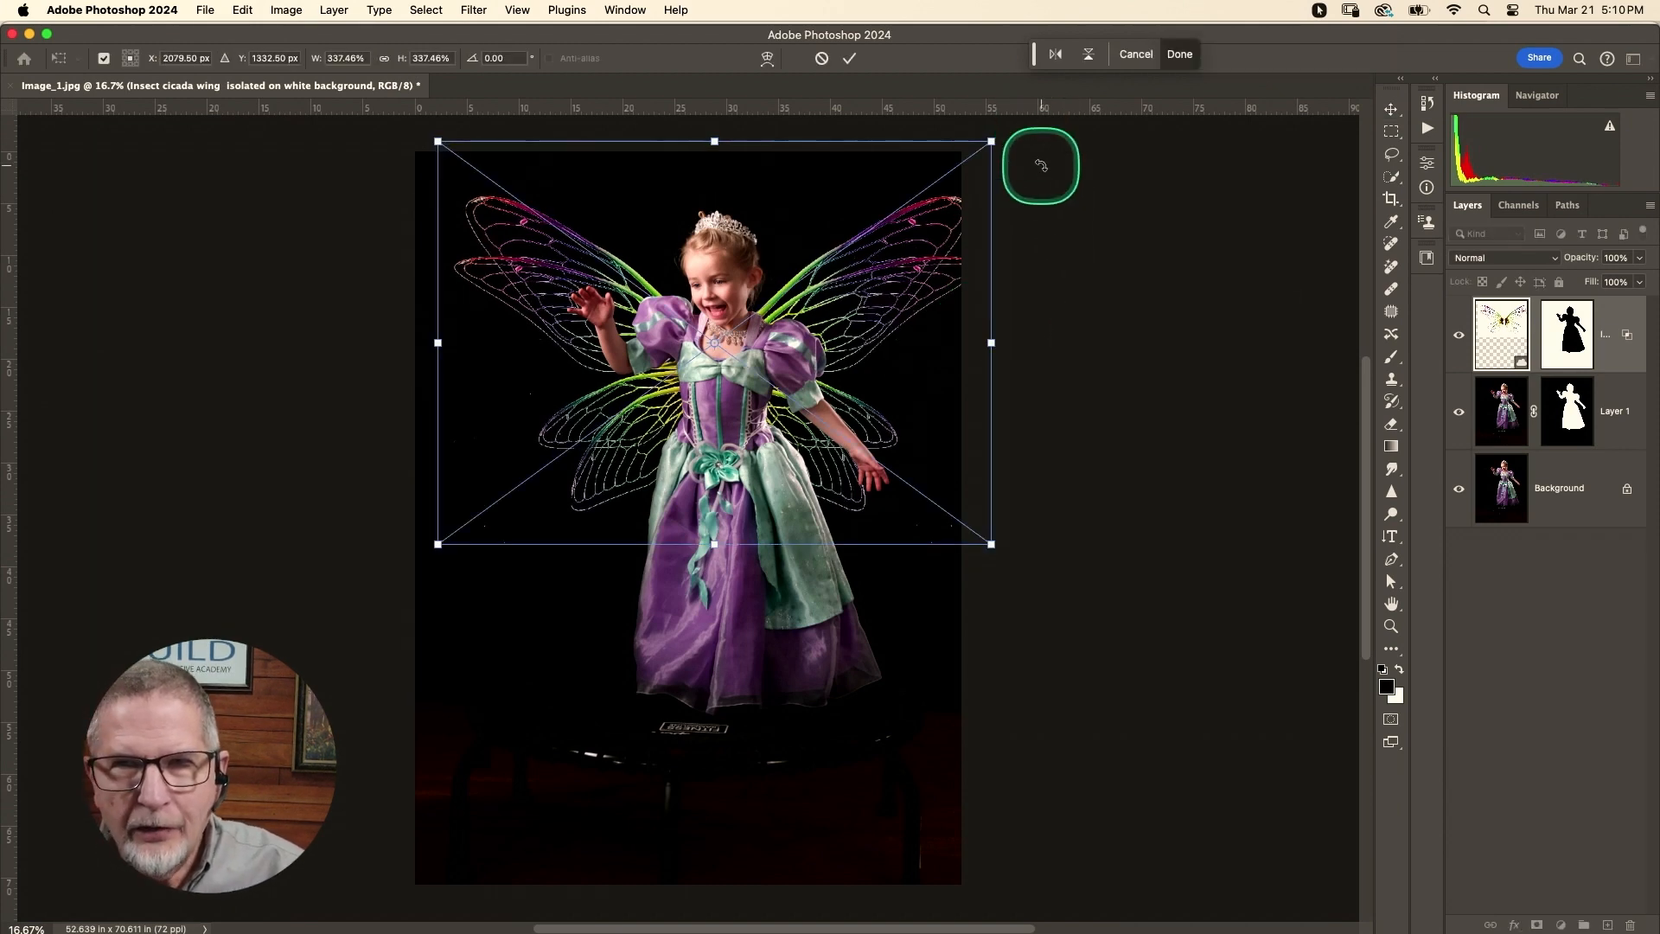
{"action": "left_click_drag", "start_coordinate": [1041, 165], "coordinate": [993, 100]}
{"action": "left_click_drag", "start_coordinate": [871, 326], "coordinate": [861, 364]}
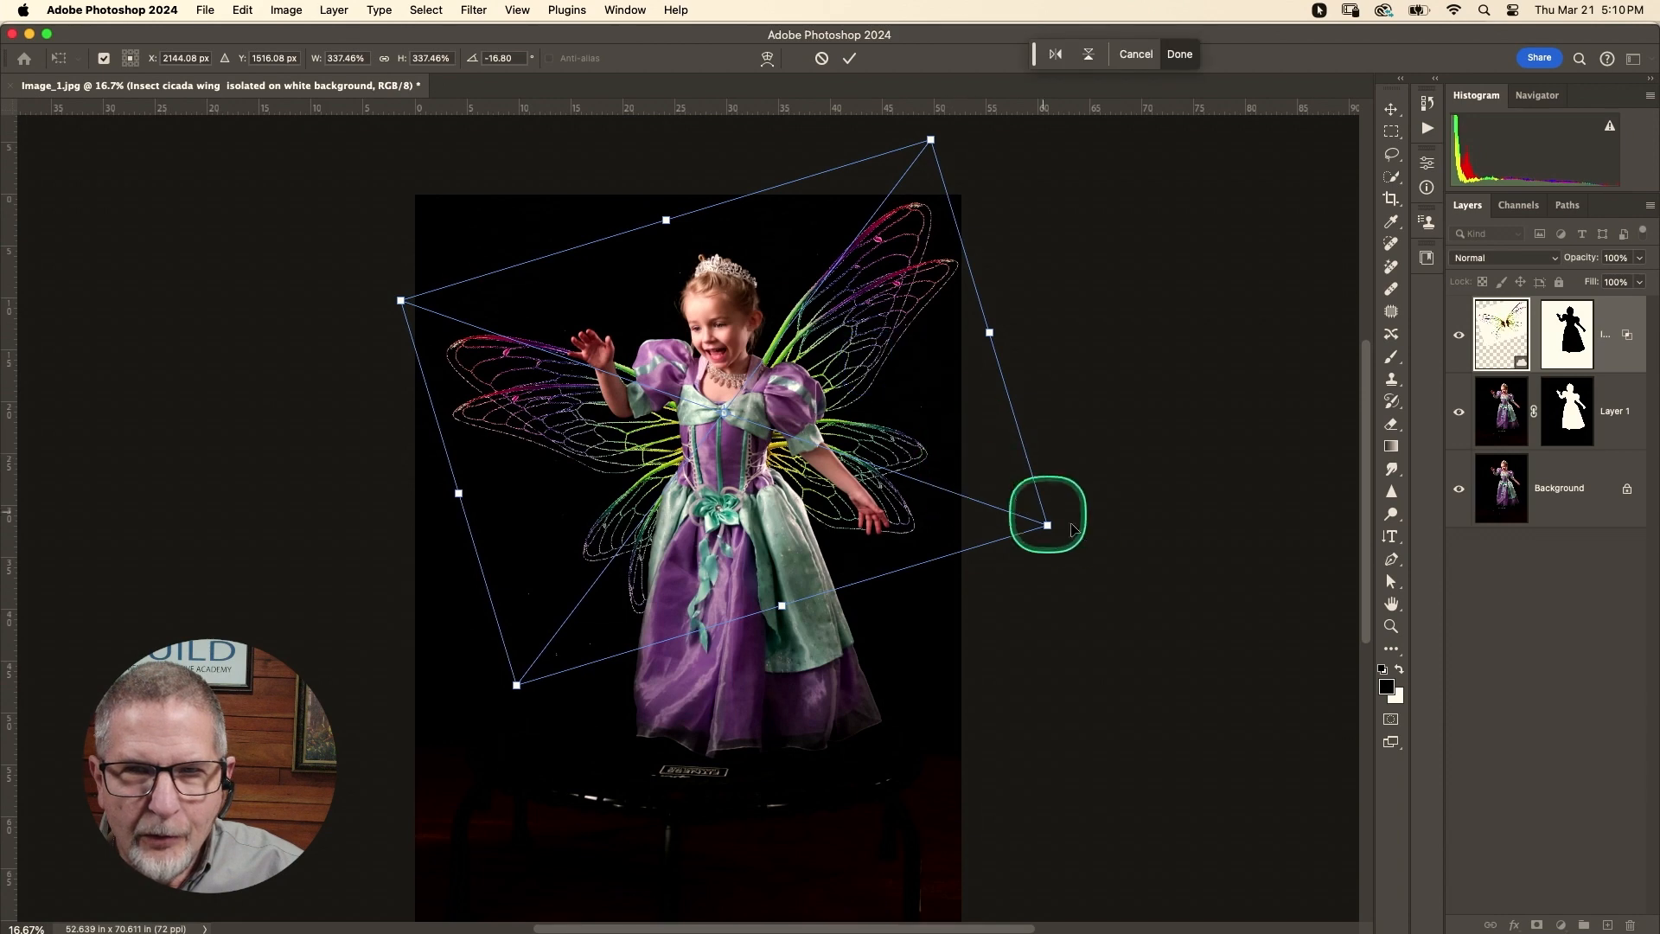
{"action": "left_click_drag", "start_coordinate": [1072, 529], "coordinate": [1078, 554]}
{"action": "left_click", "coordinate": [787, 426]}
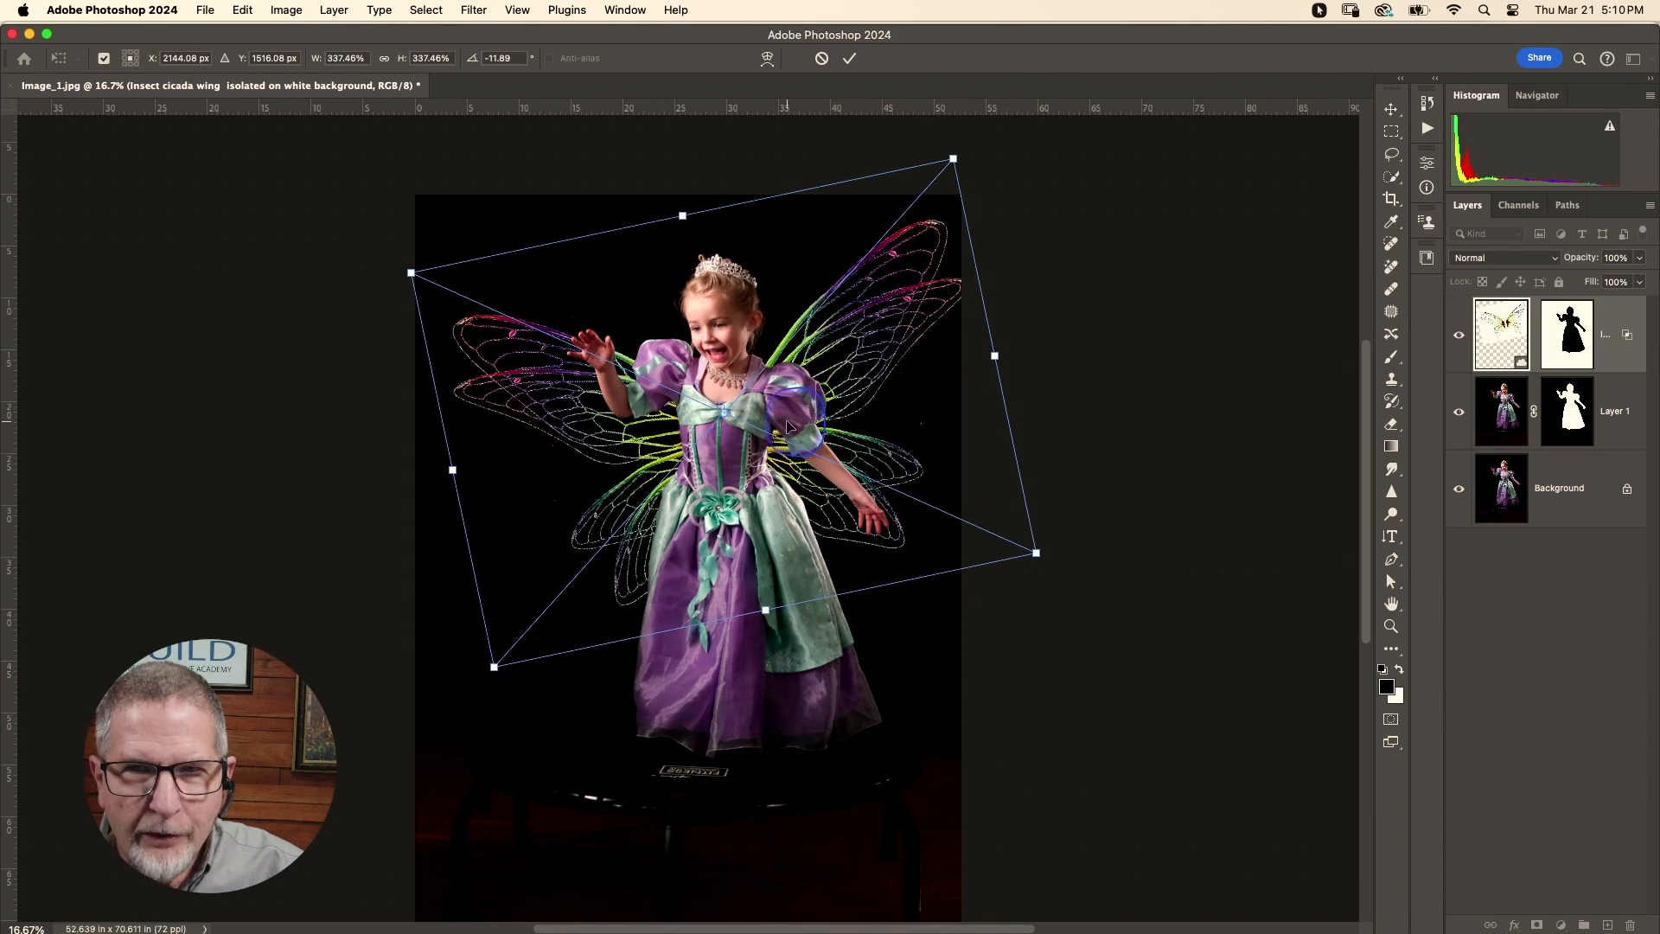
{"action": "left_click_drag", "start_coordinate": [788, 425], "coordinate": [790, 429]}
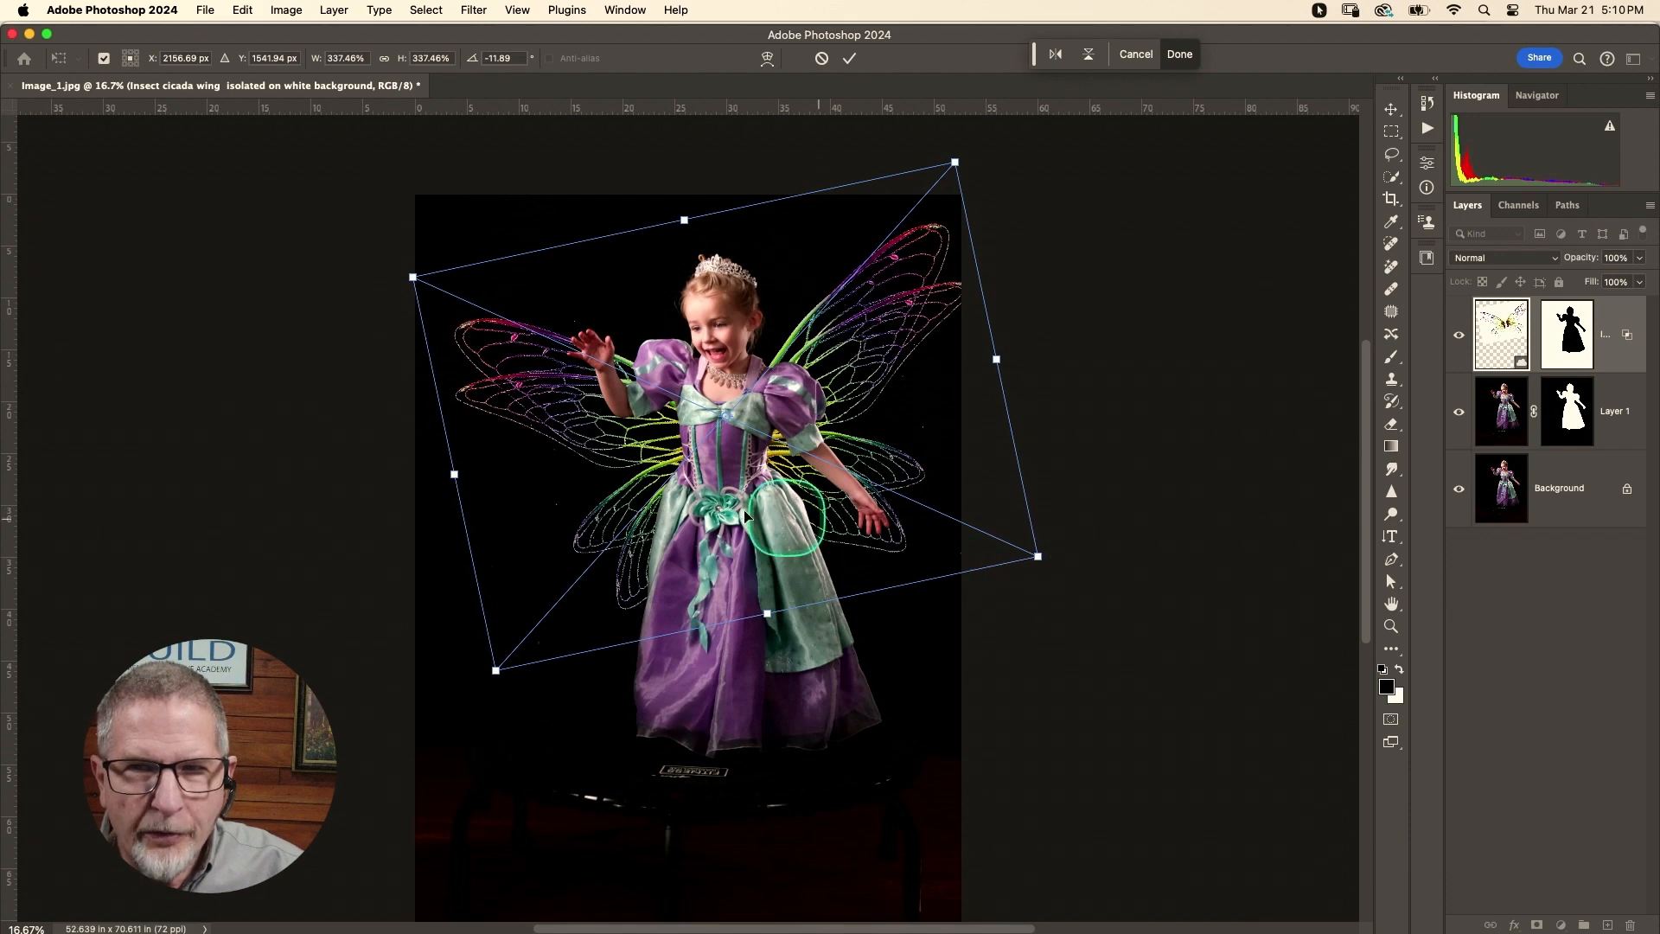
- Warp the wings, pulling the lower-left corner inward and the upper-left corner outward, commit it, and relink the layer to its mask
{"action": "right_click", "coordinate": [871, 428]}
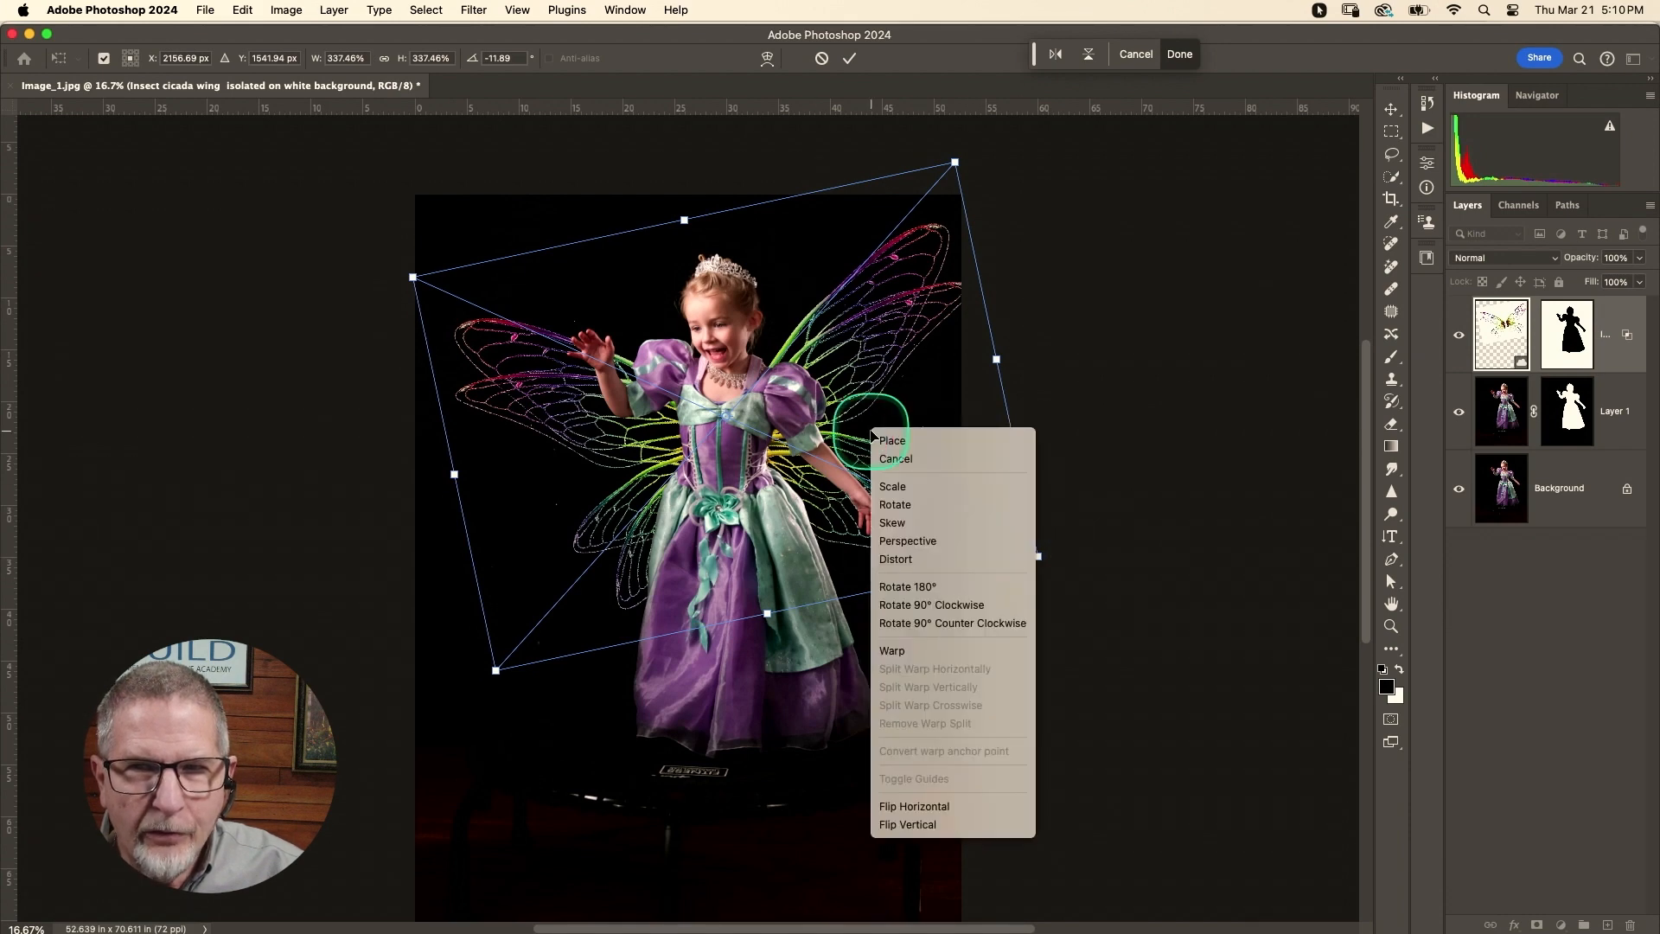
{"action": "left_click", "coordinate": [903, 659]}
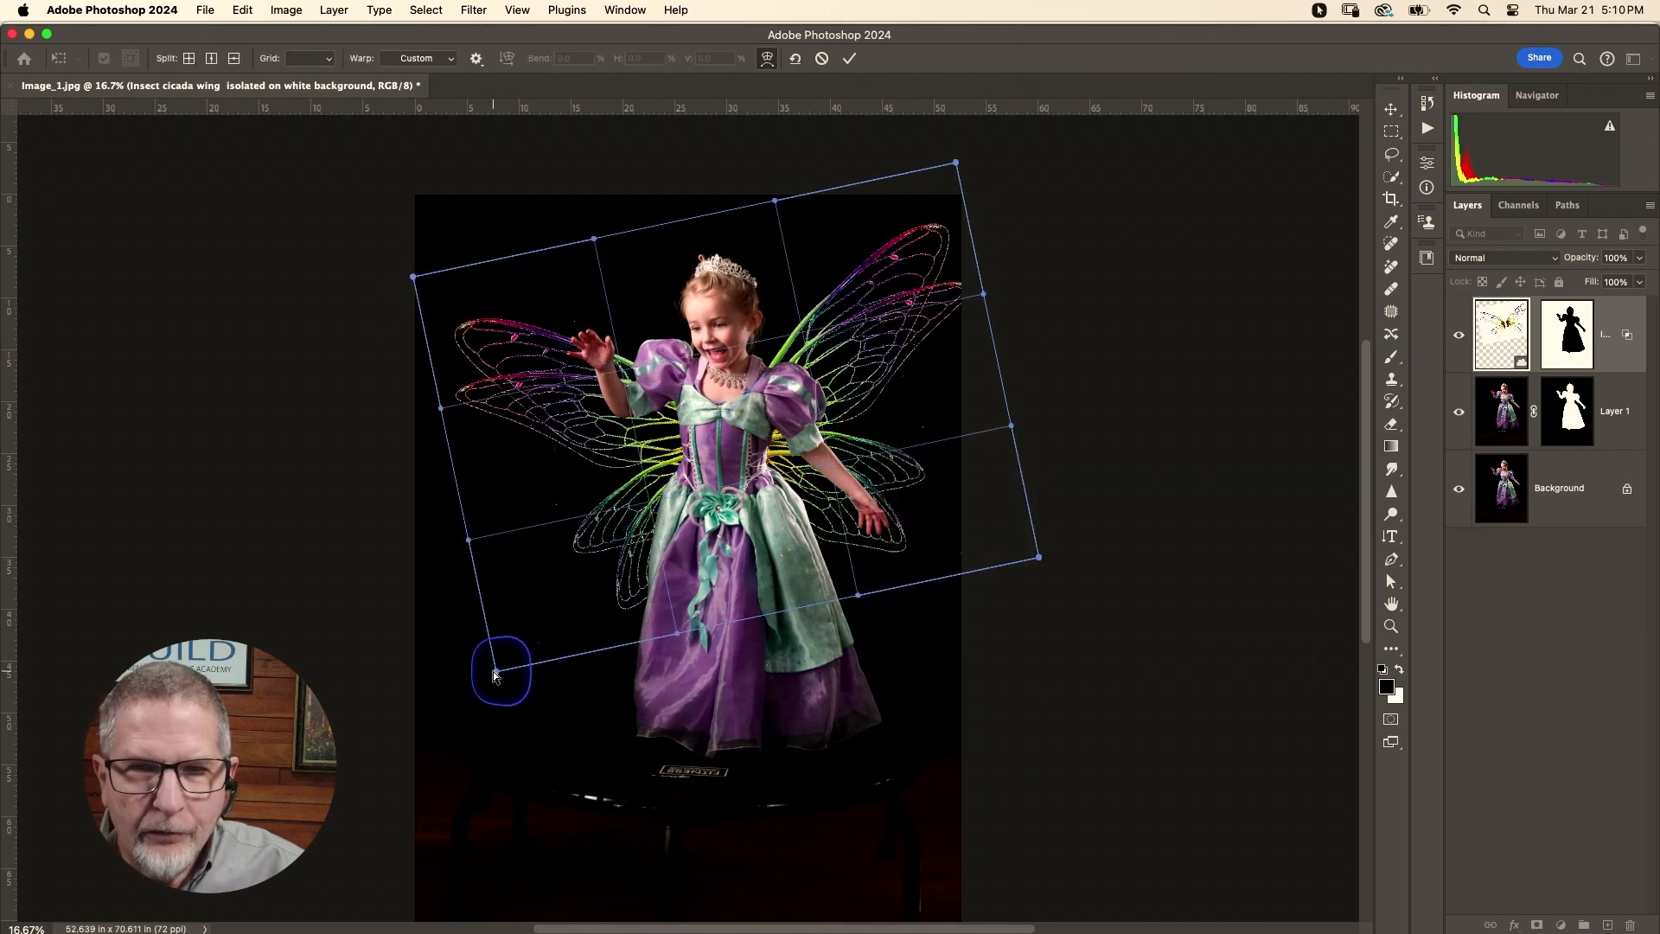
{"action": "left_click_drag", "start_coordinate": [494, 675], "coordinate": [543, 610]}
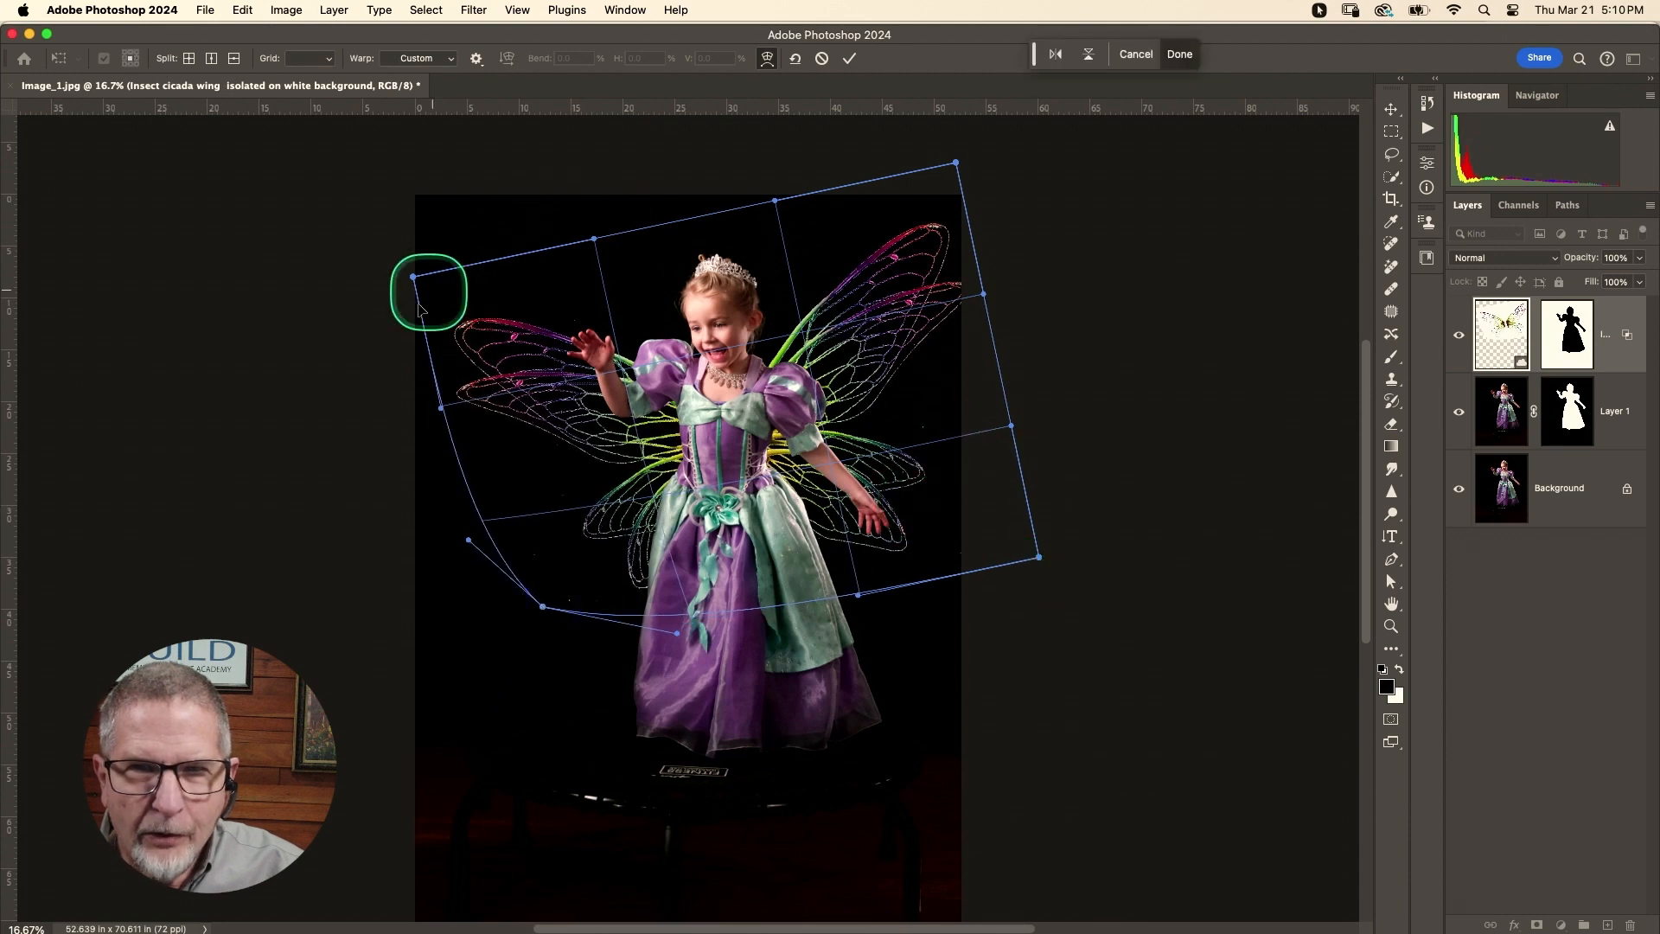
{"action": "left_click_drag", "start_coordinate": [414, 277], "coordinate": [354, 204]}
{"action": "left_click_drag", "start_coordinate": [594, 237], "coordinate": [611, 149]}
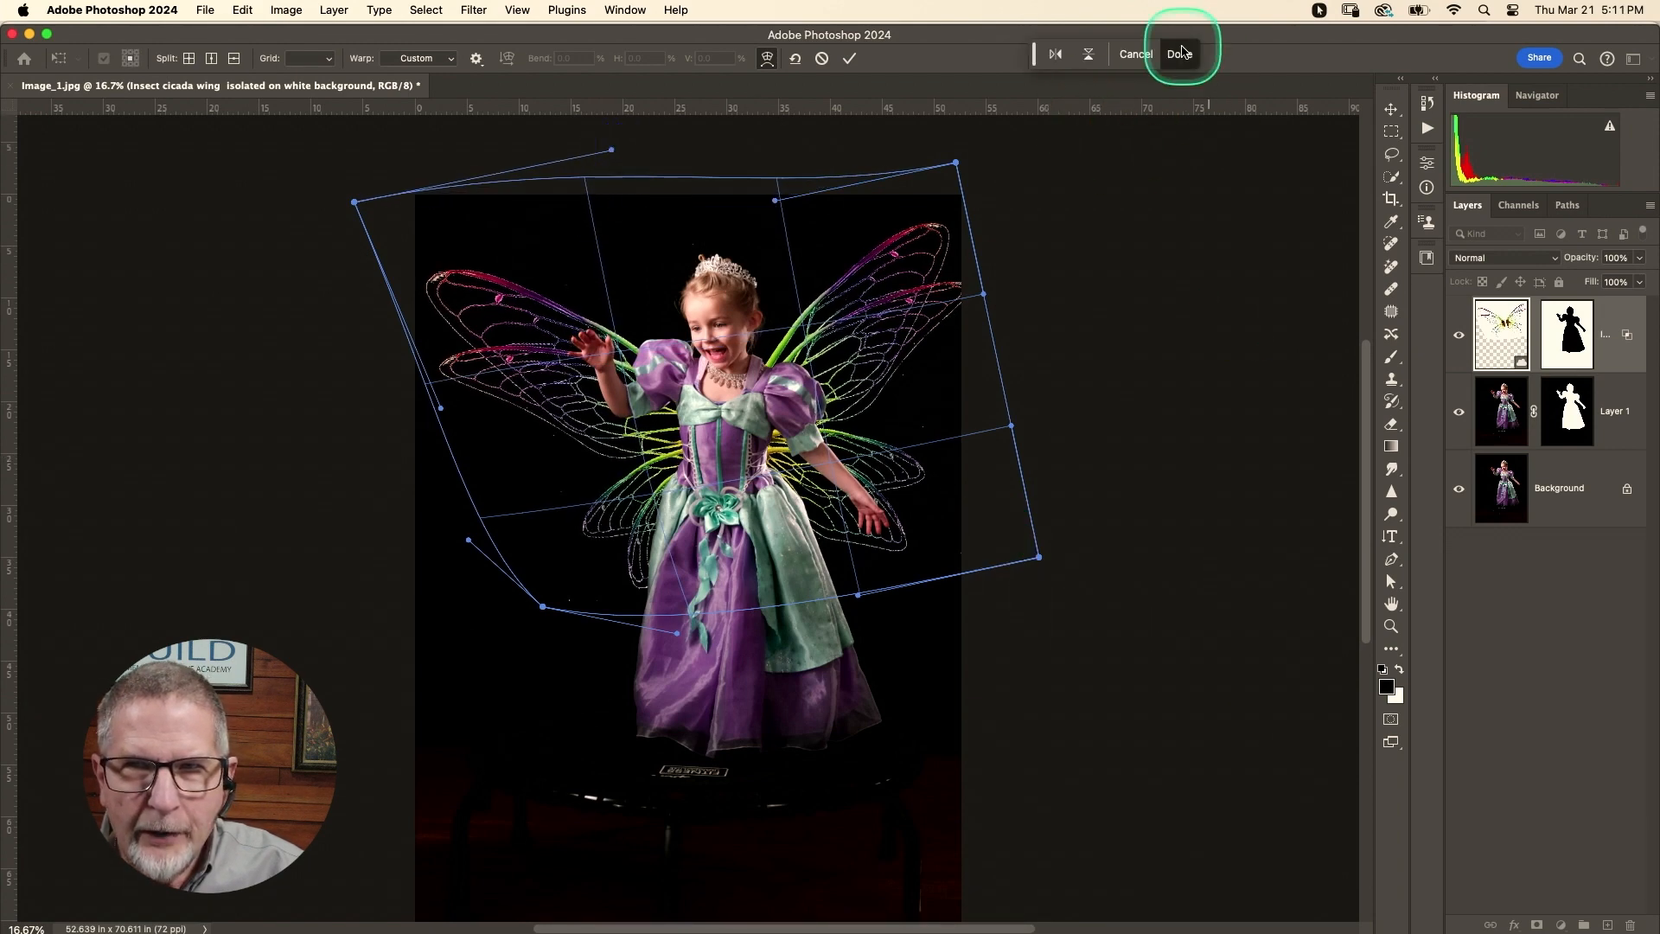
{"action": "left_click", "coordinate": [1181, 55]}
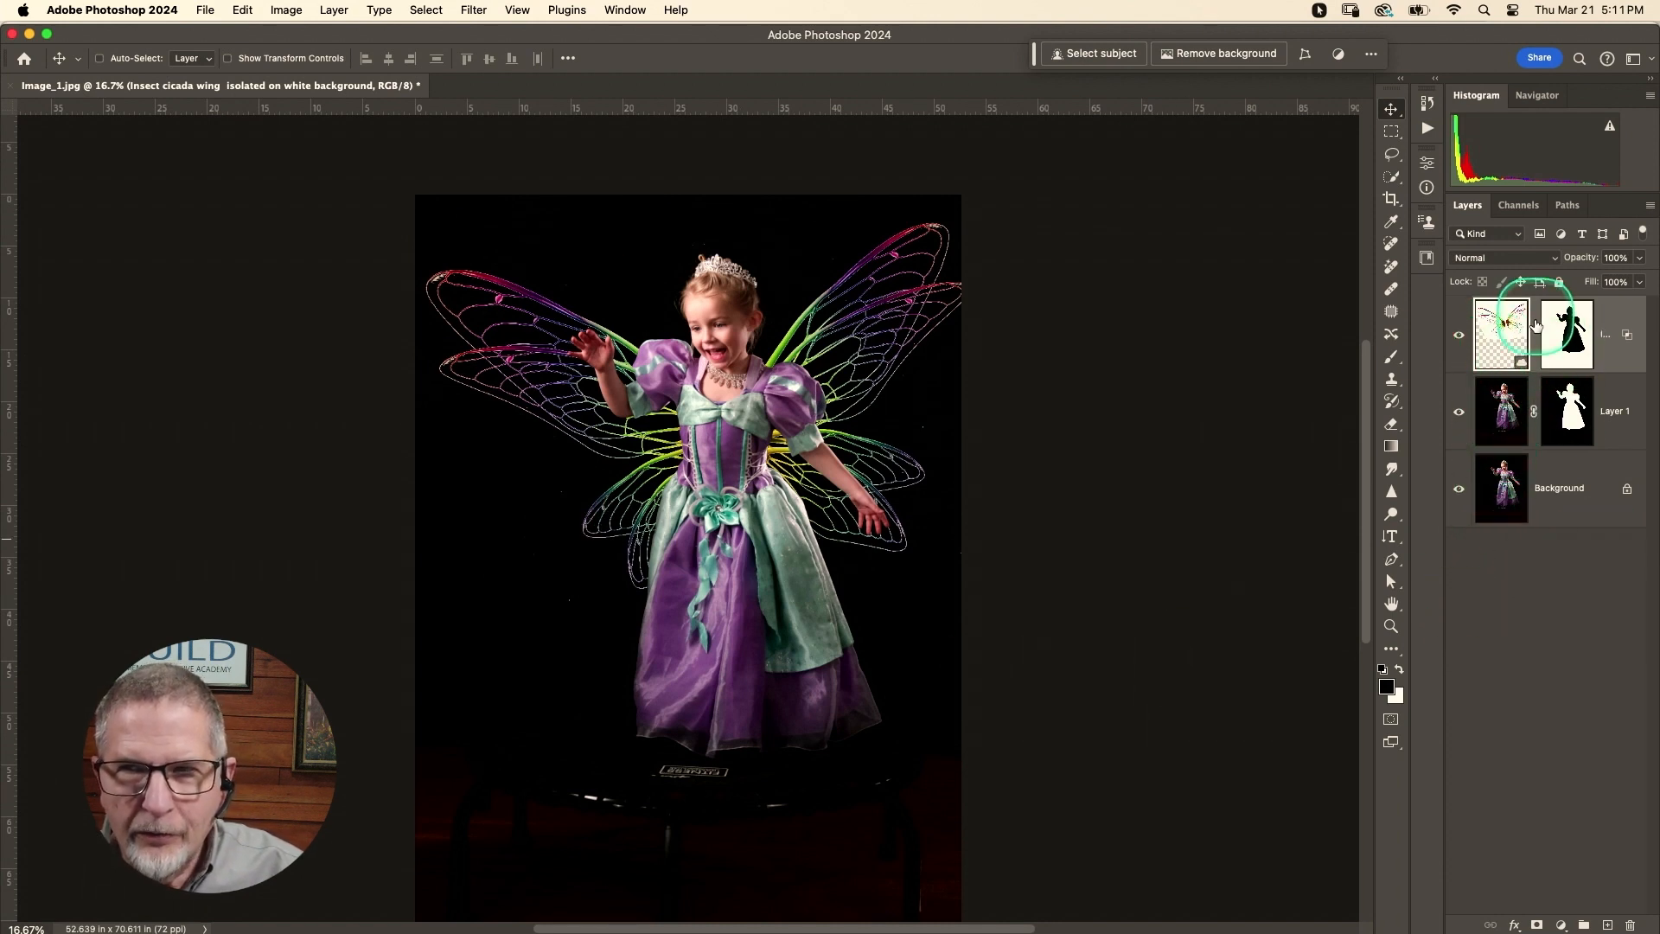
{"action": "left_click", "coordinate": [1535, 336]}
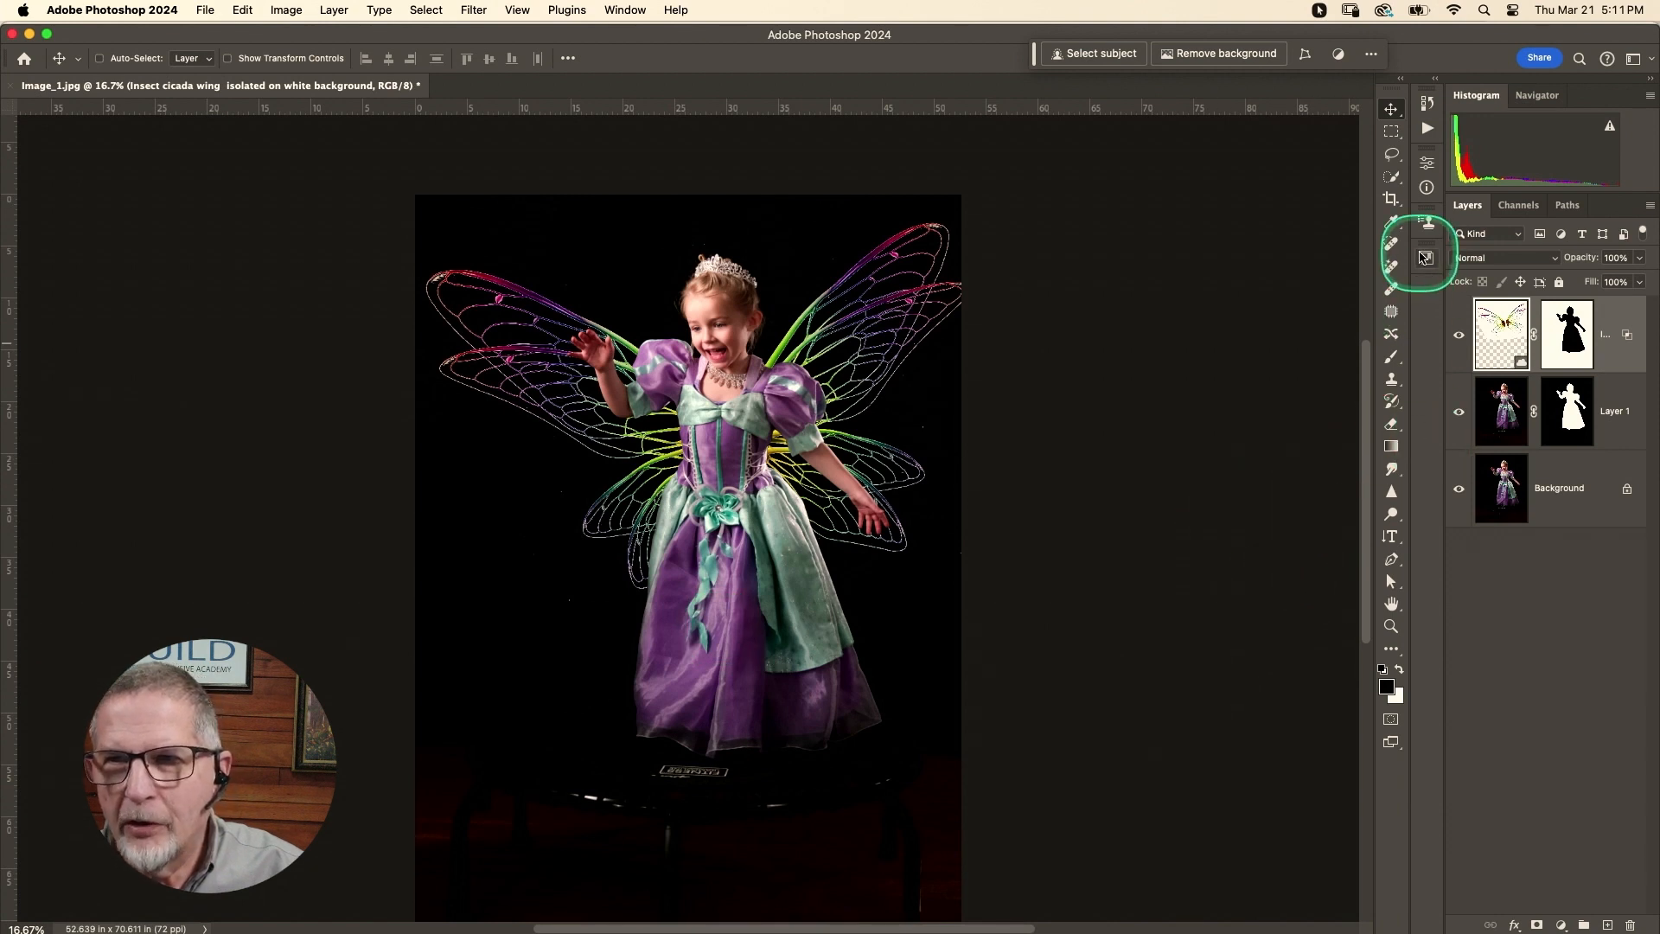
- Clear the library search, browse the Enchanted Images library, and place the Gothic castle interior graphic on the canvas
{"action": "left_click", "coordinate": [1425, 256]}
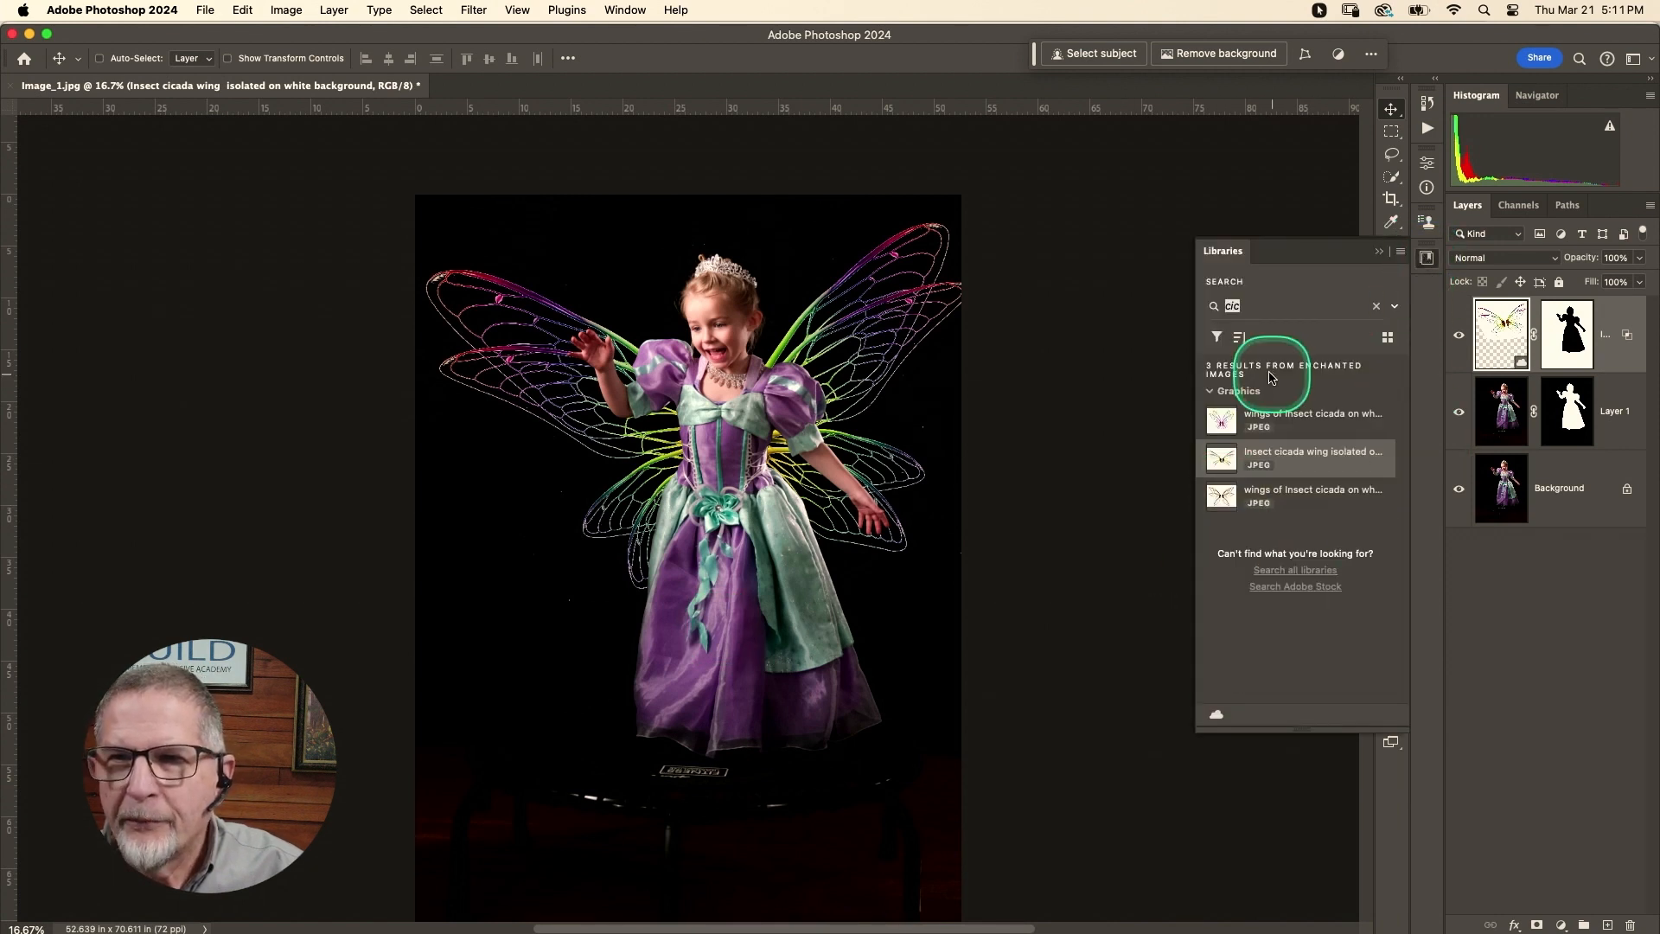
{"action": "left_click", "coordinate": [1375, 306]}
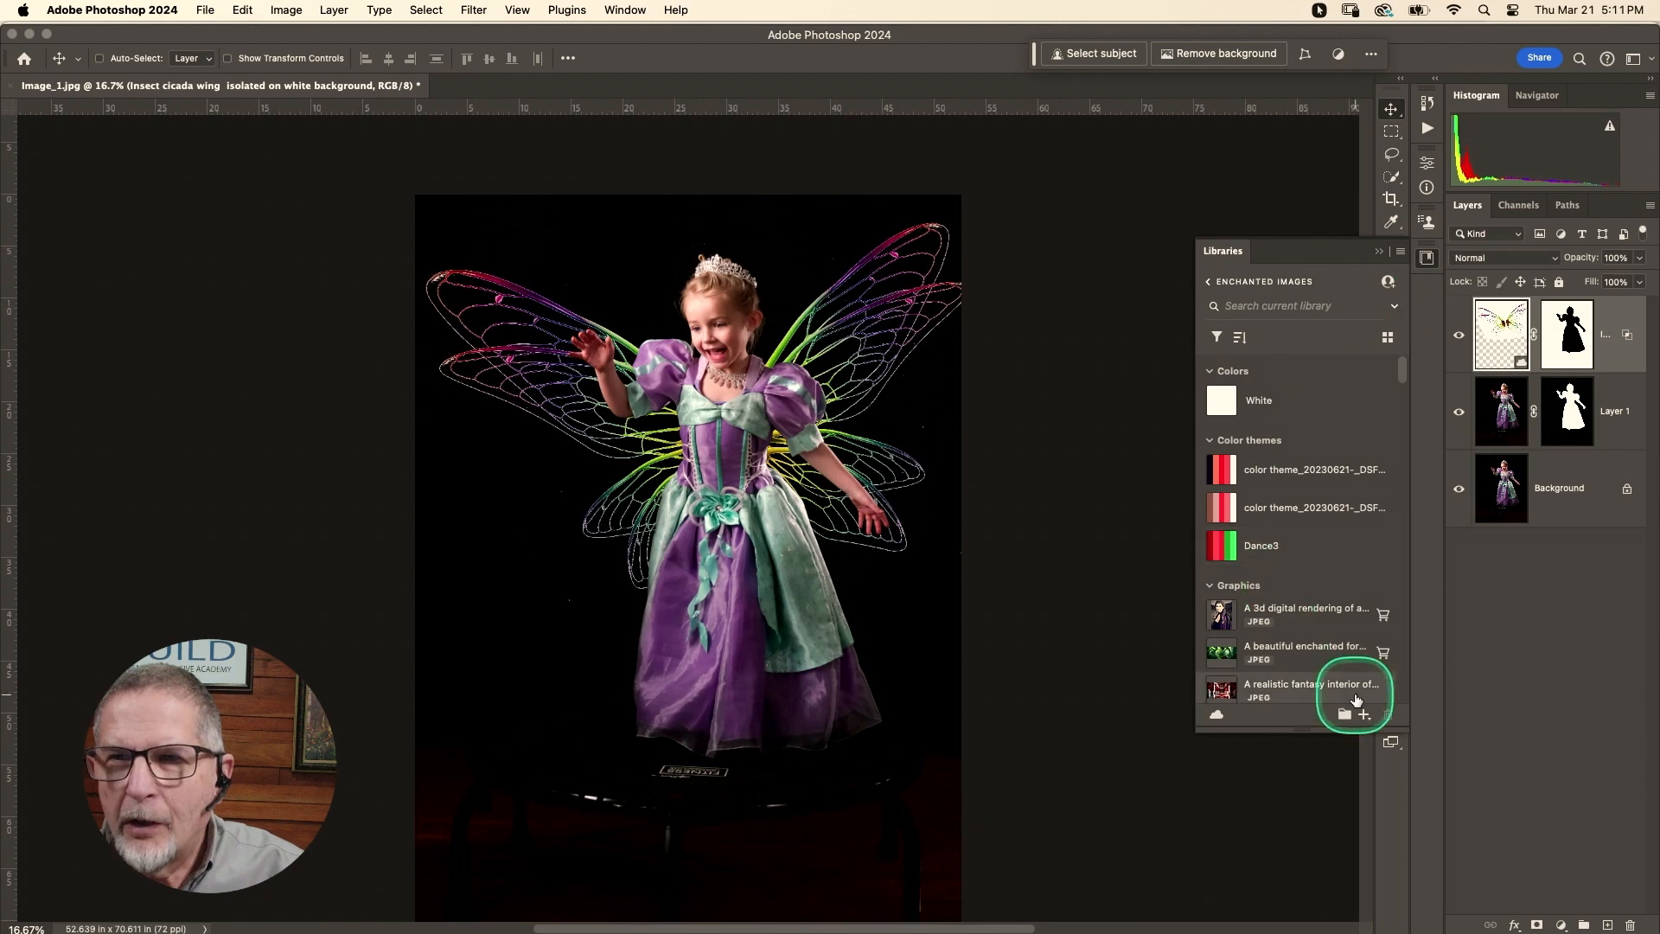
{"action": "left_click_drag", "start_coordinate": [1401, 386], "coordinate": [1395, 607]}
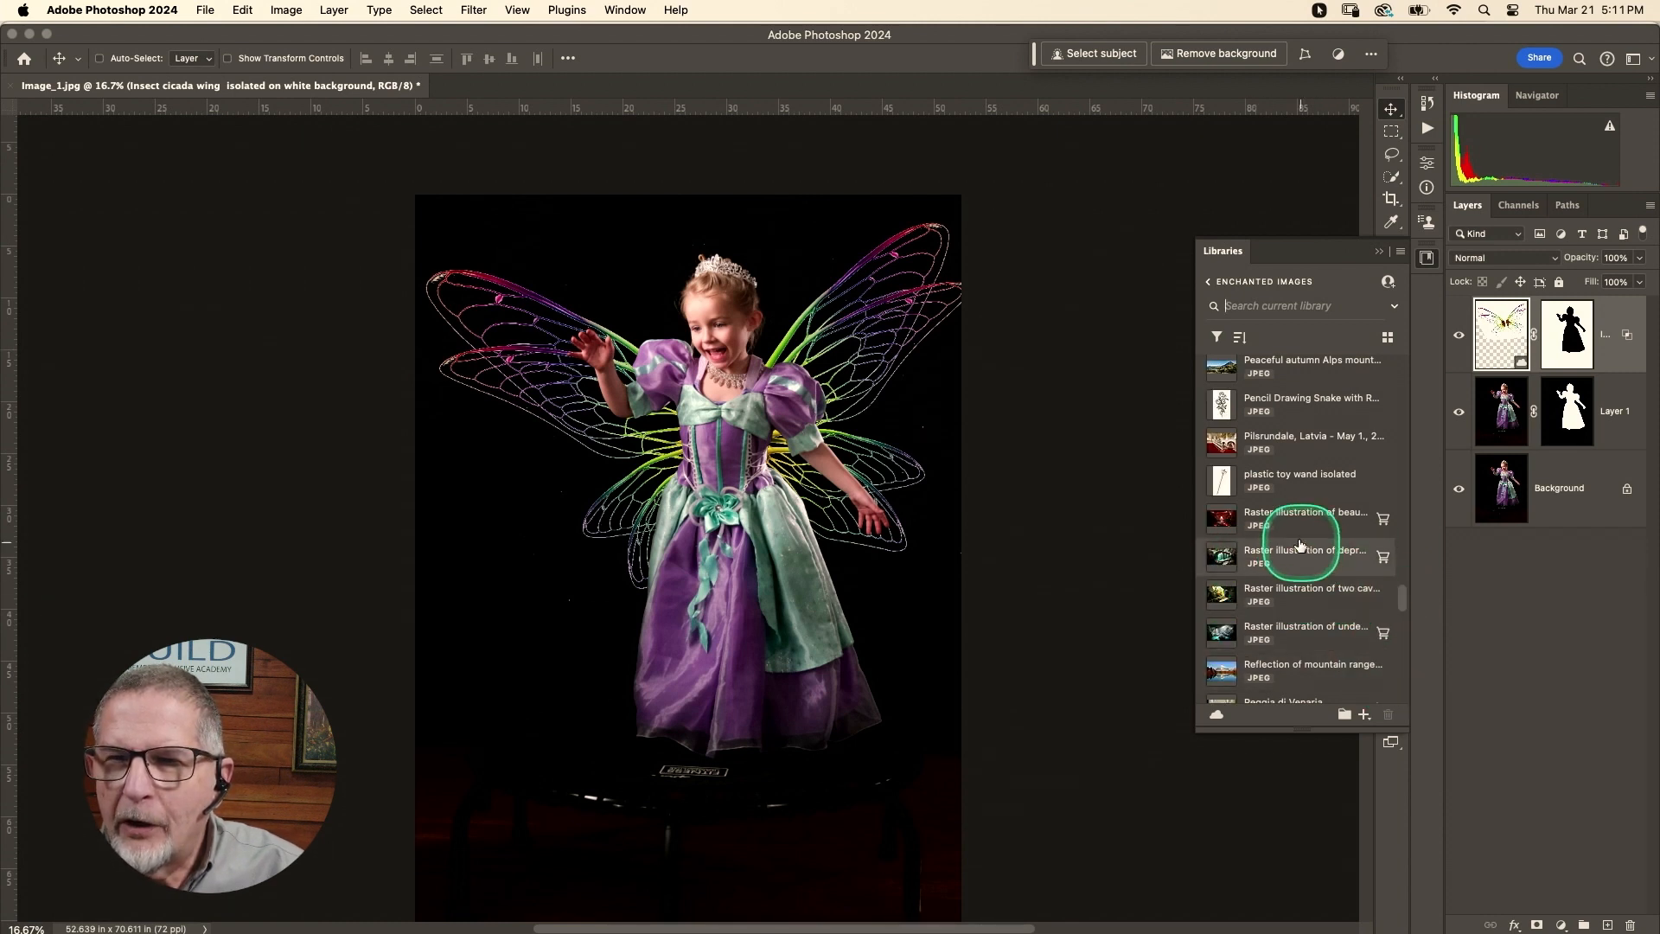
{"action": "scroll", "coordinate": [1300, 545], "scroll_direction": "up", "scroll_amount": 7}
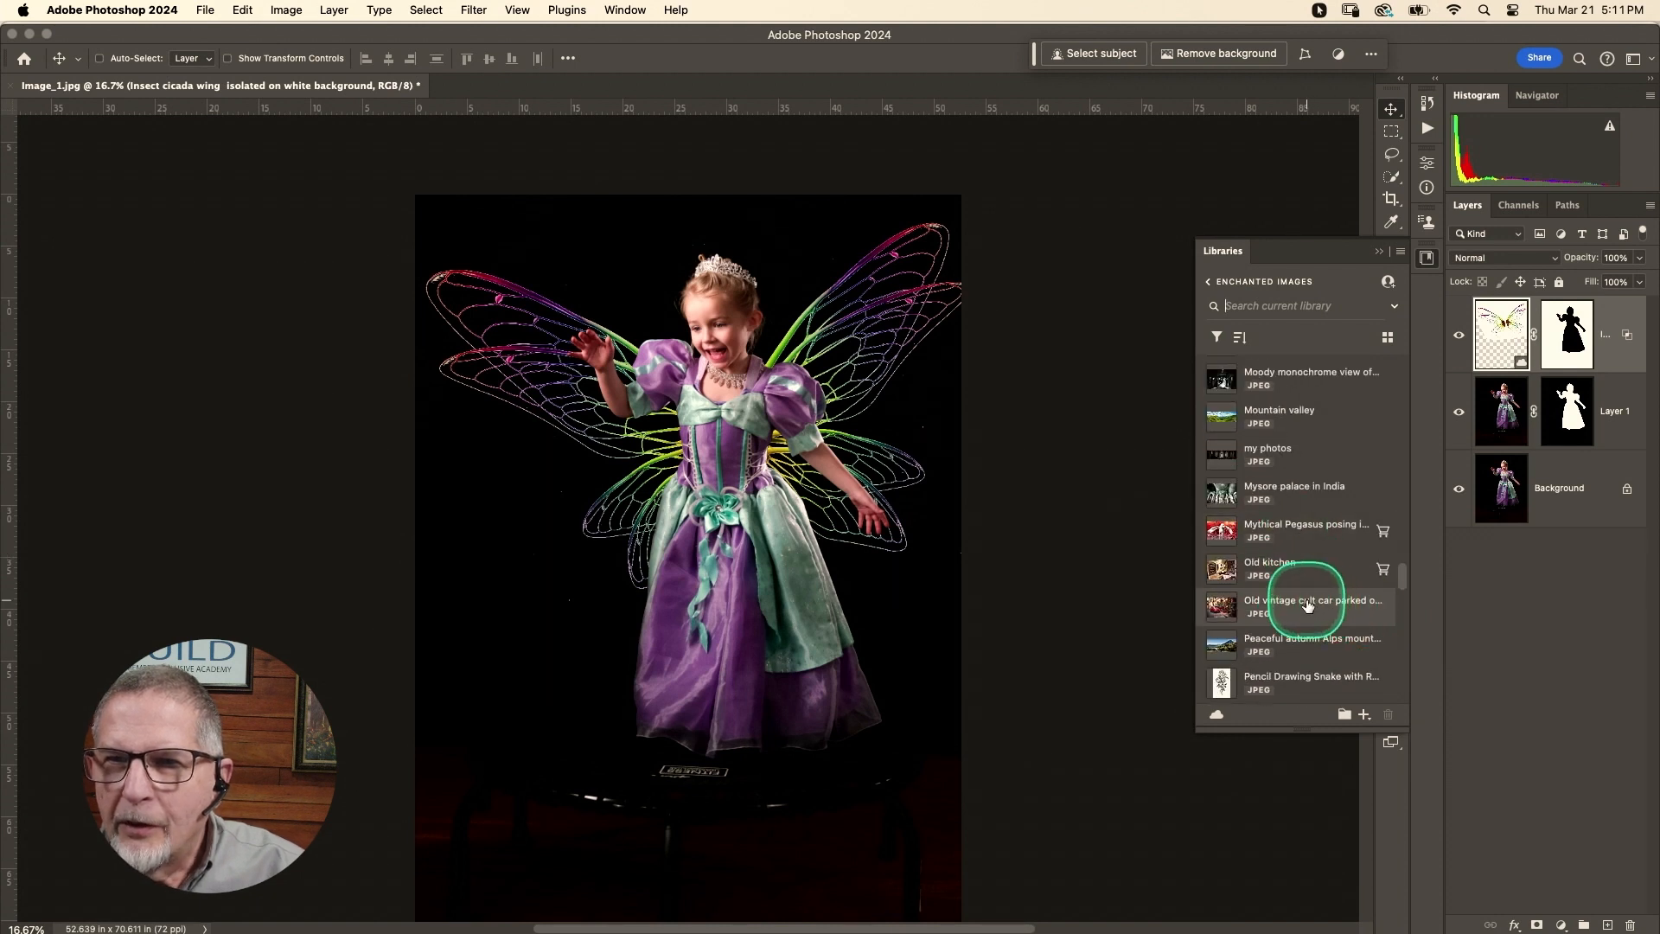
{"action": "scroll", "coordinate": [1306, 605], "scroll_direction": "up", "scroll_amount": 9}
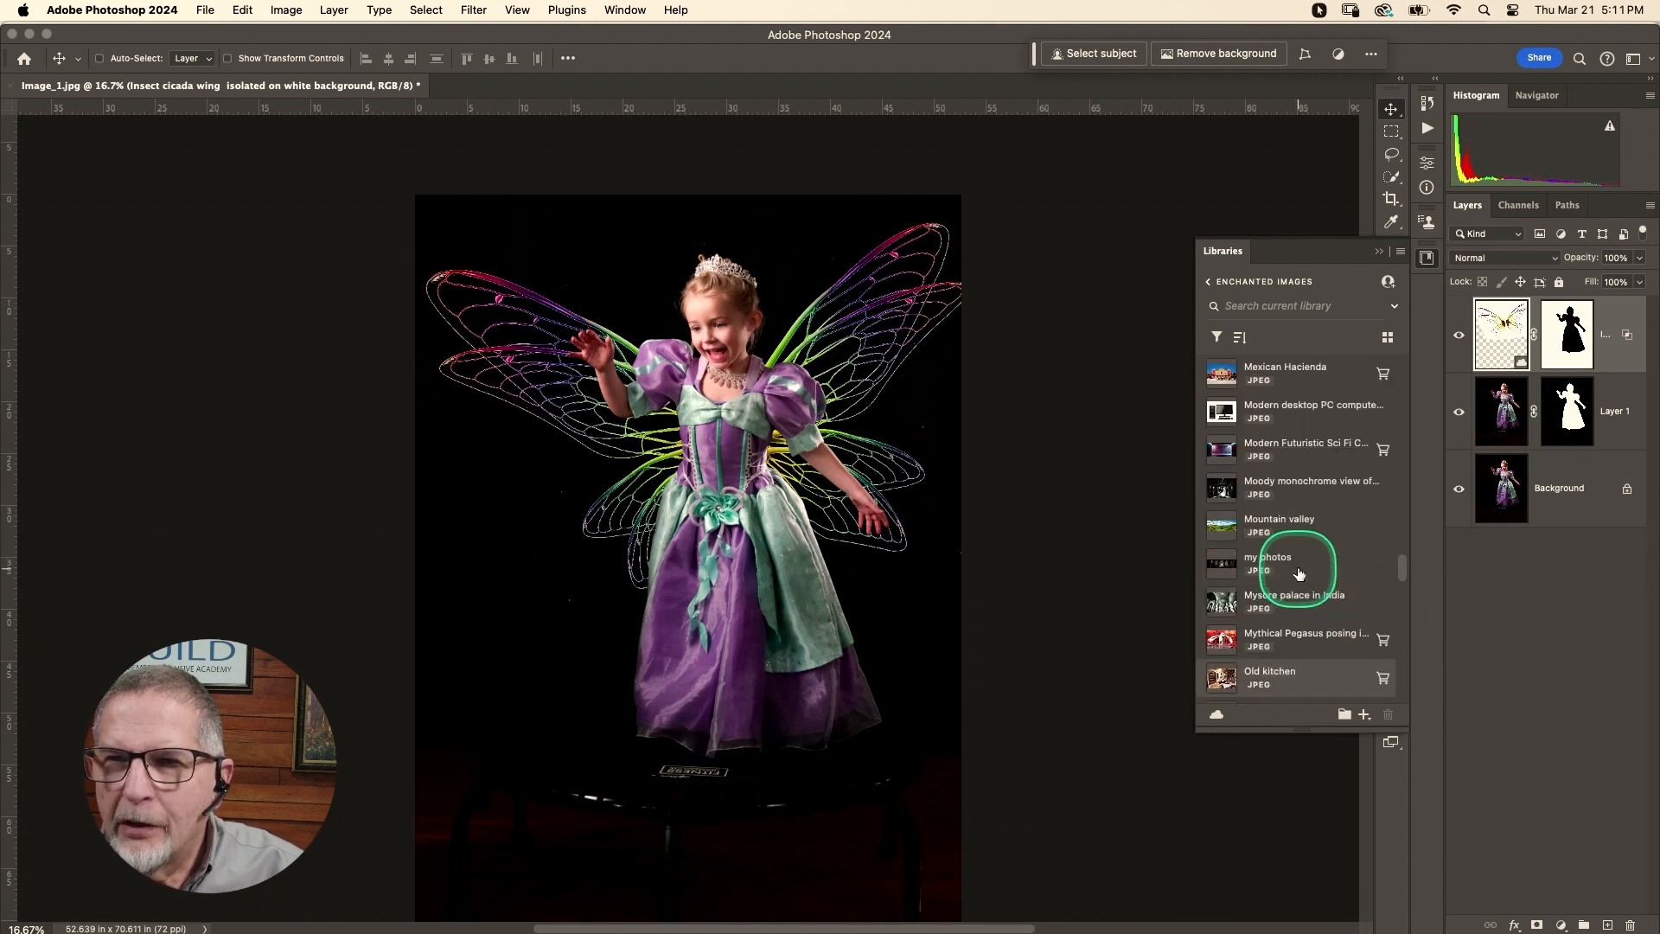
{"action": "scroll", "coordinate": [1300, 574], "scroll_direction": "up", "scroll_amount": 10}
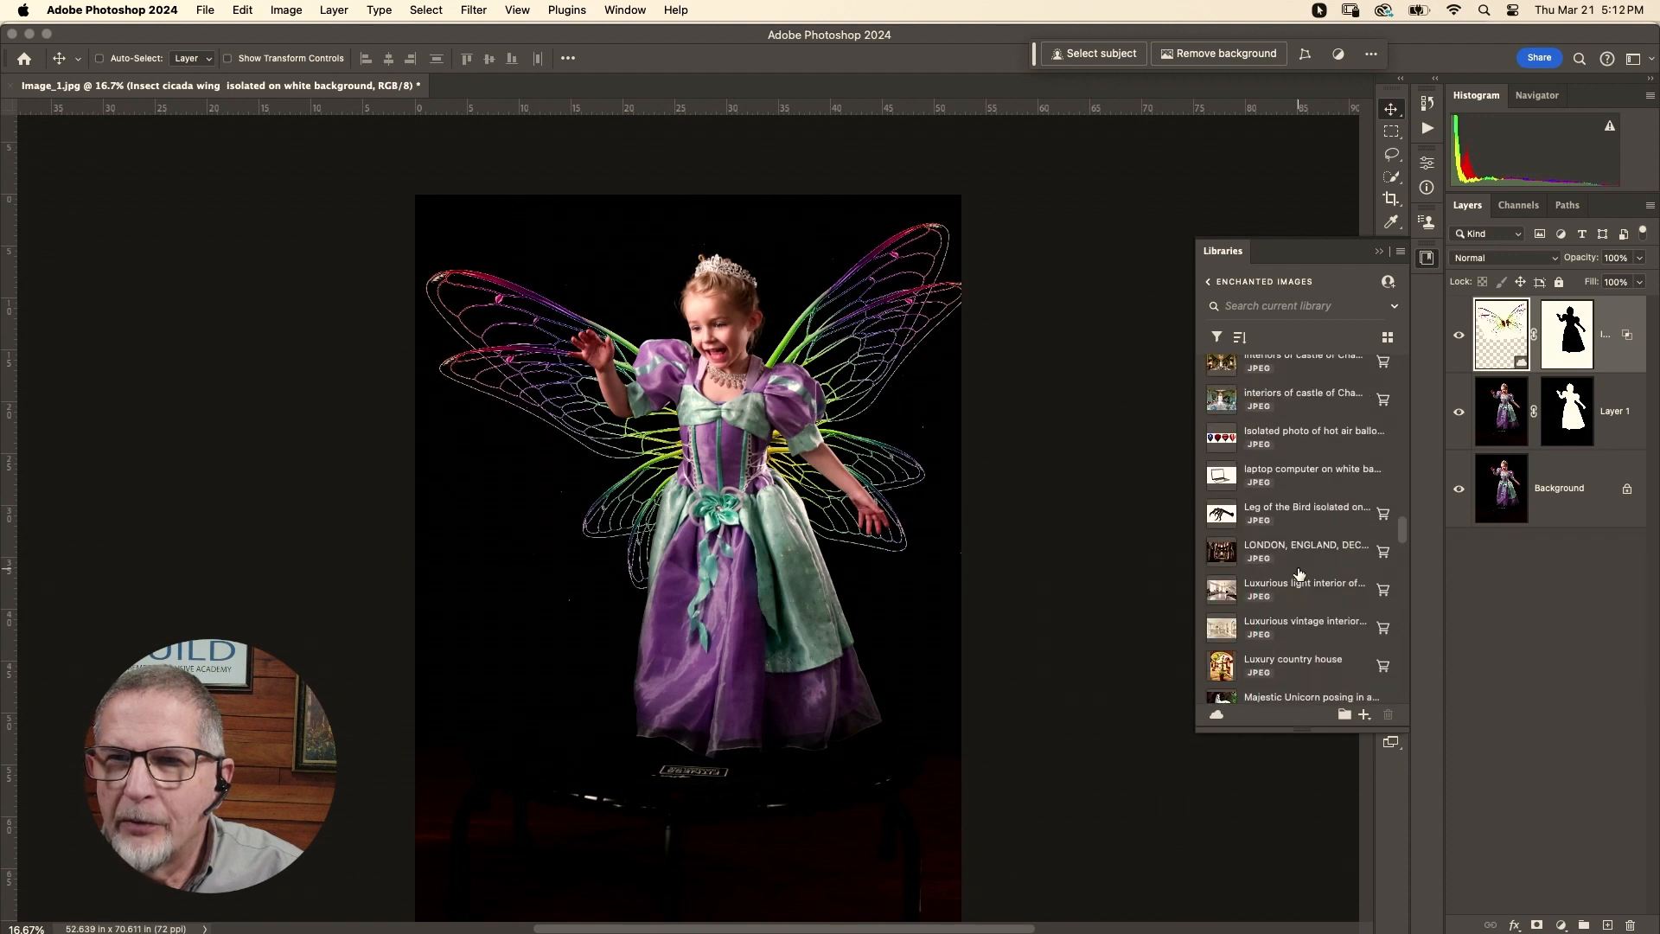
{"action": "left_click", "coordinate": [1349, 620]}
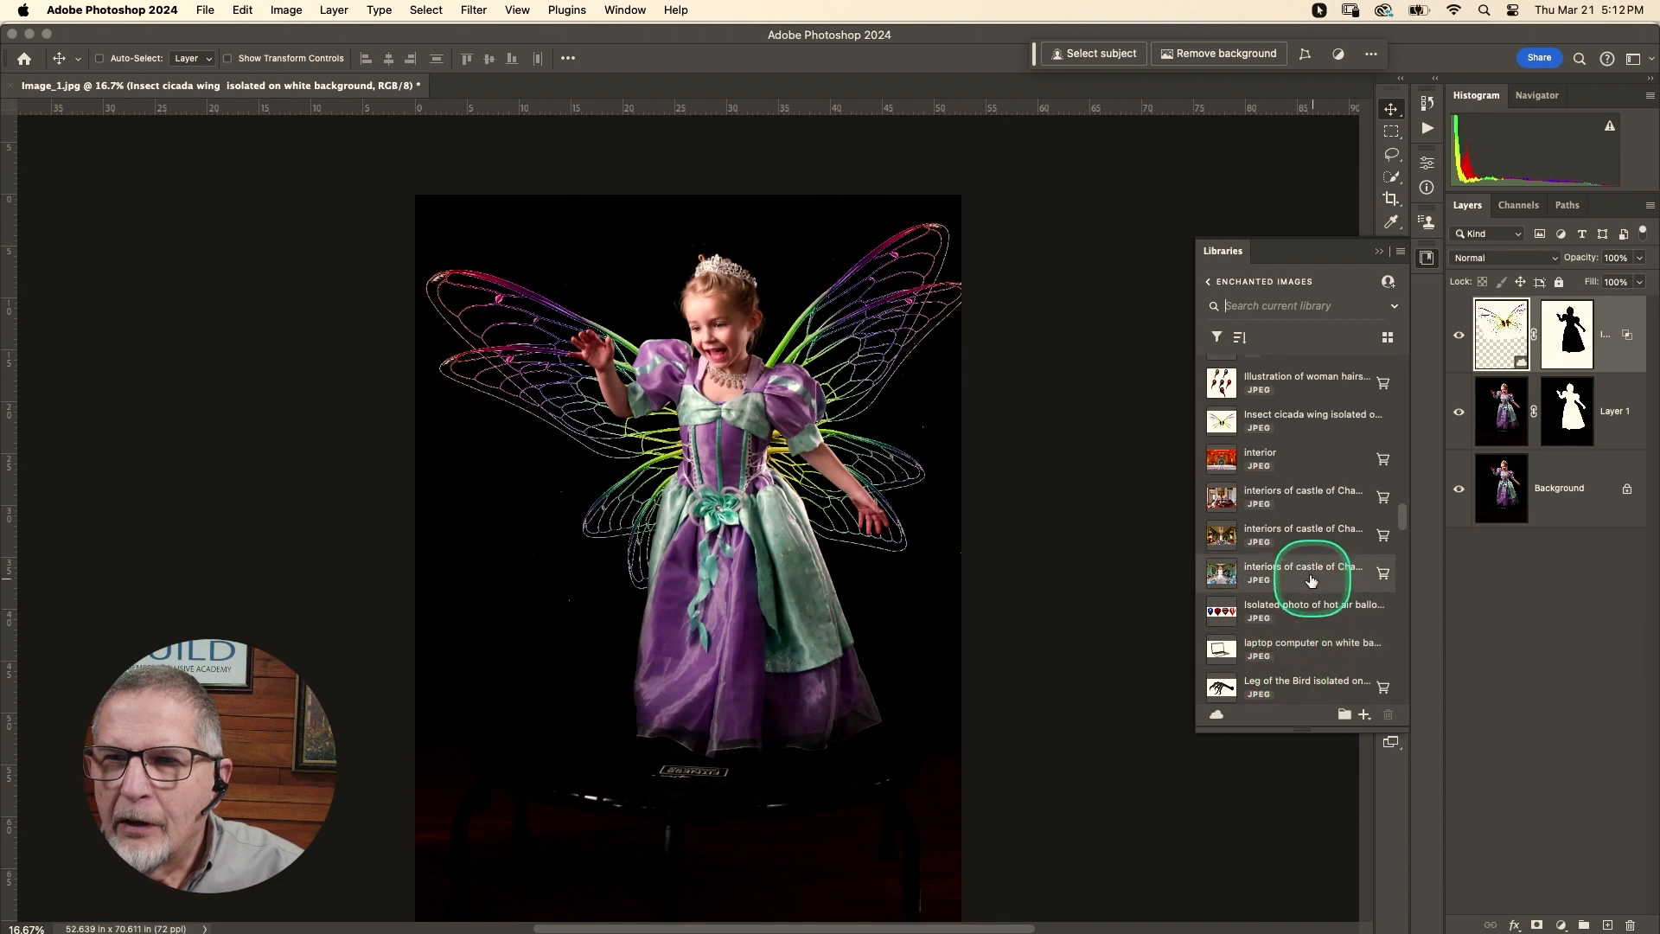
{"action": "scroll", "coordinate": [1306, 576], "scroll_direction": "up", "scroll_amount": 1}
{"action": "scroll", "coordinate": [1306, 576], "scroll_direction": "up", "scroll_amount": 5}
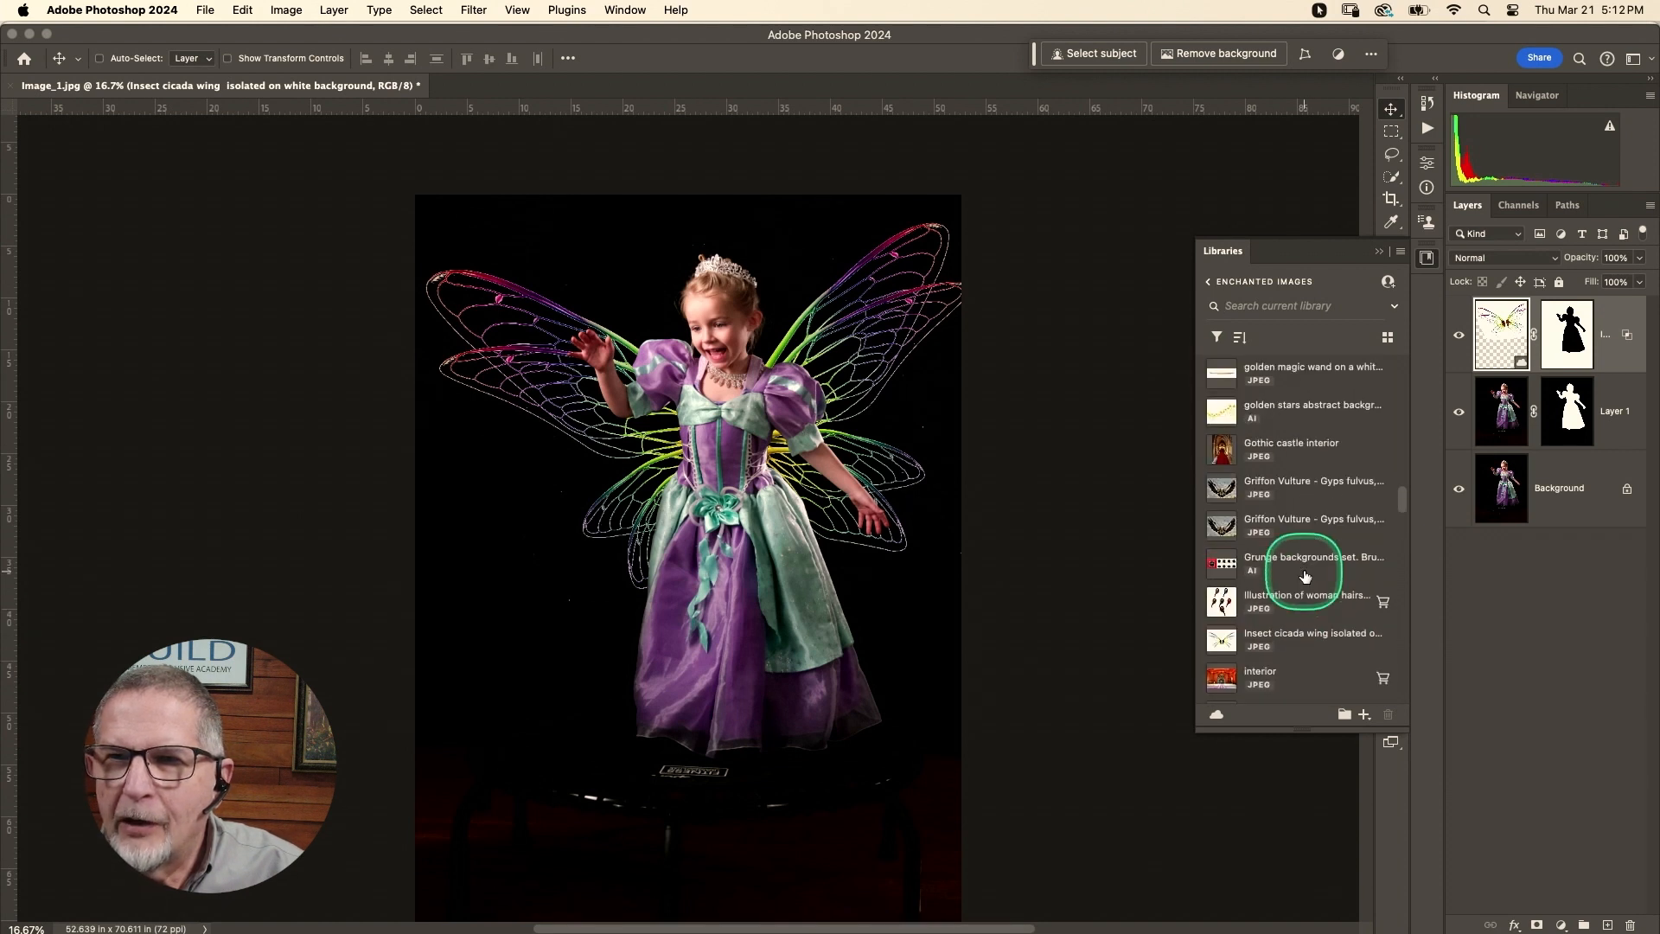
{"action": "left_click_drag", "start_coordinate": [1221, 447], "coordinate": [661, 480]}
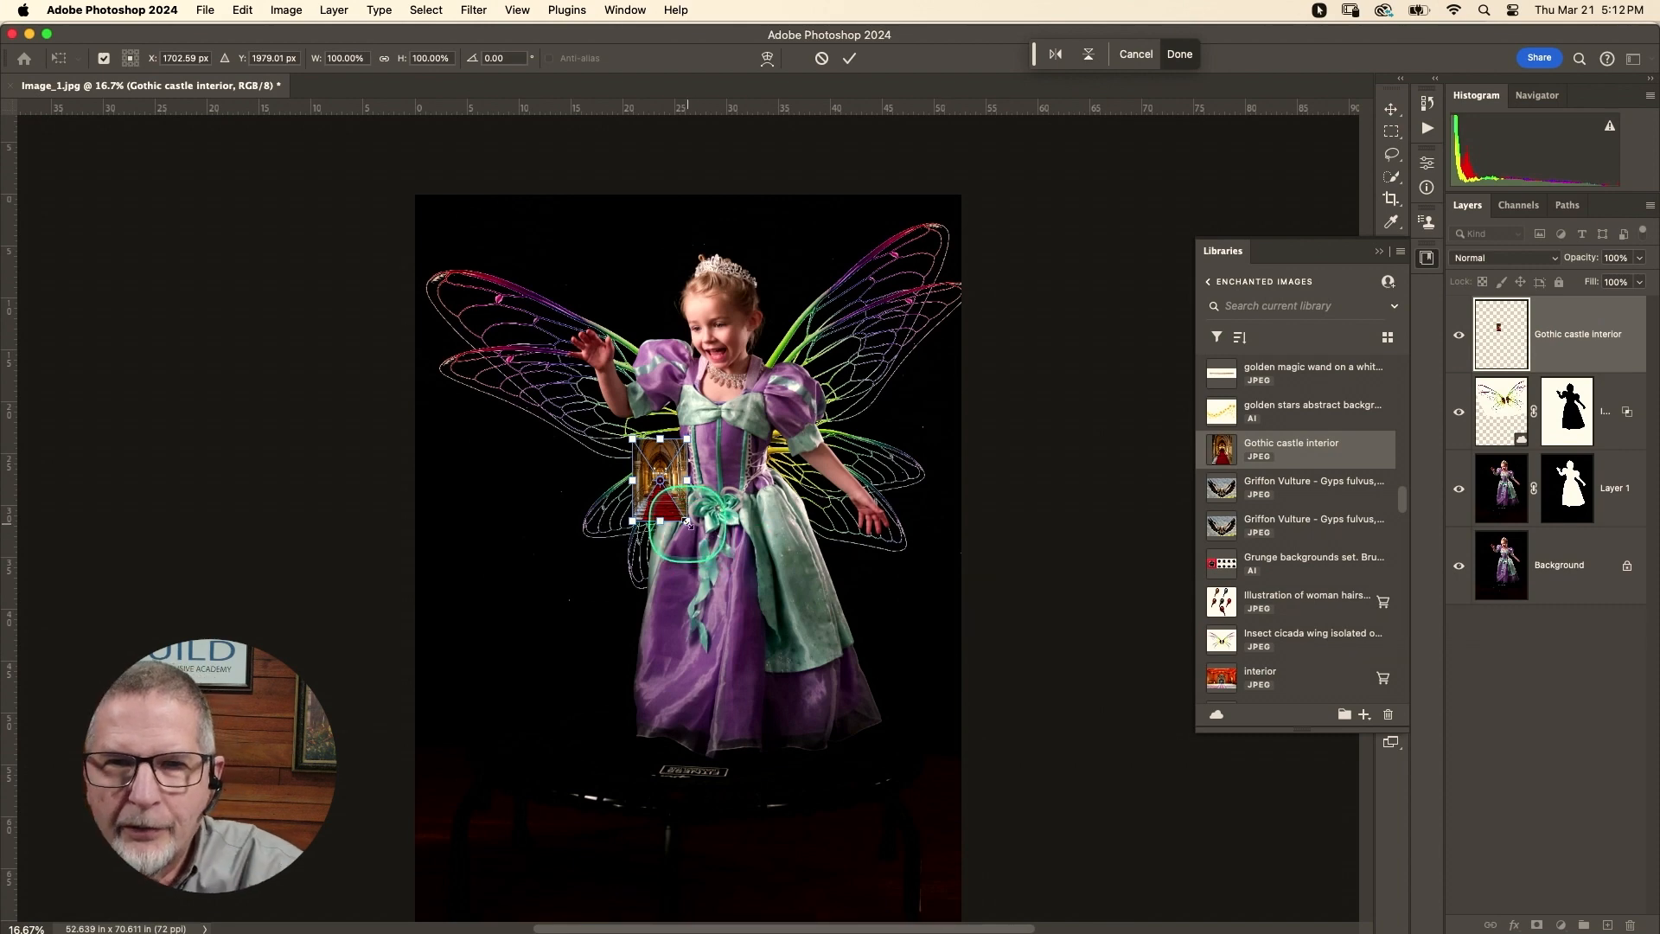
- Scale the castle interior to about 1043% wide by 937% high to cover the canvas, commit it, and move its layer below Layer 1
{"action": "left_click_drag", "start_coordinate": [687, 523], "coordinate": [1022, 874]}
{"action": "left_click_drag", "start_coordinate": [632, 440], "coordinate": [381, 225]}
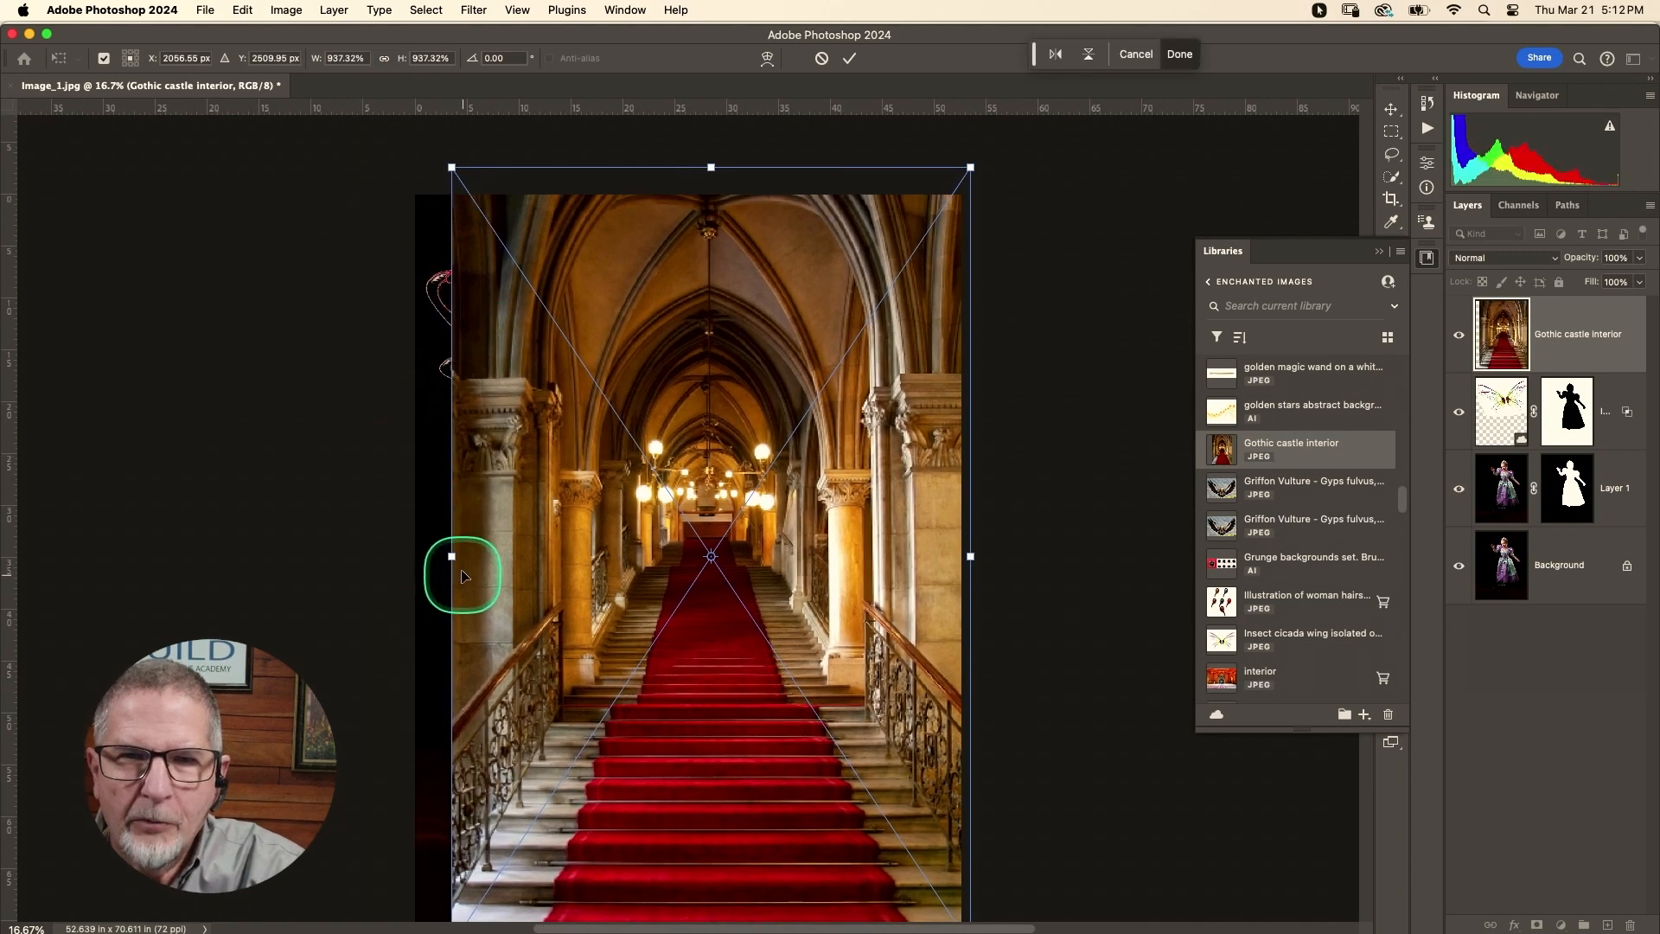
{"action": "left_click_drag", "start_coordinate": [451, 556], "coordinate": [393, 556]}
{"action": "mouse_move", "coordinate": [822, 593]}
{"action": "left_mouse_down"}
{"action": "mouse_move", "coordinate": [789, 548]}
{"action": "mouse_move", "coordinate": [826, 545]}
{"action": "mouse_move", "coordinate": [820, 590]}
{"action": "left_mouse_up"}
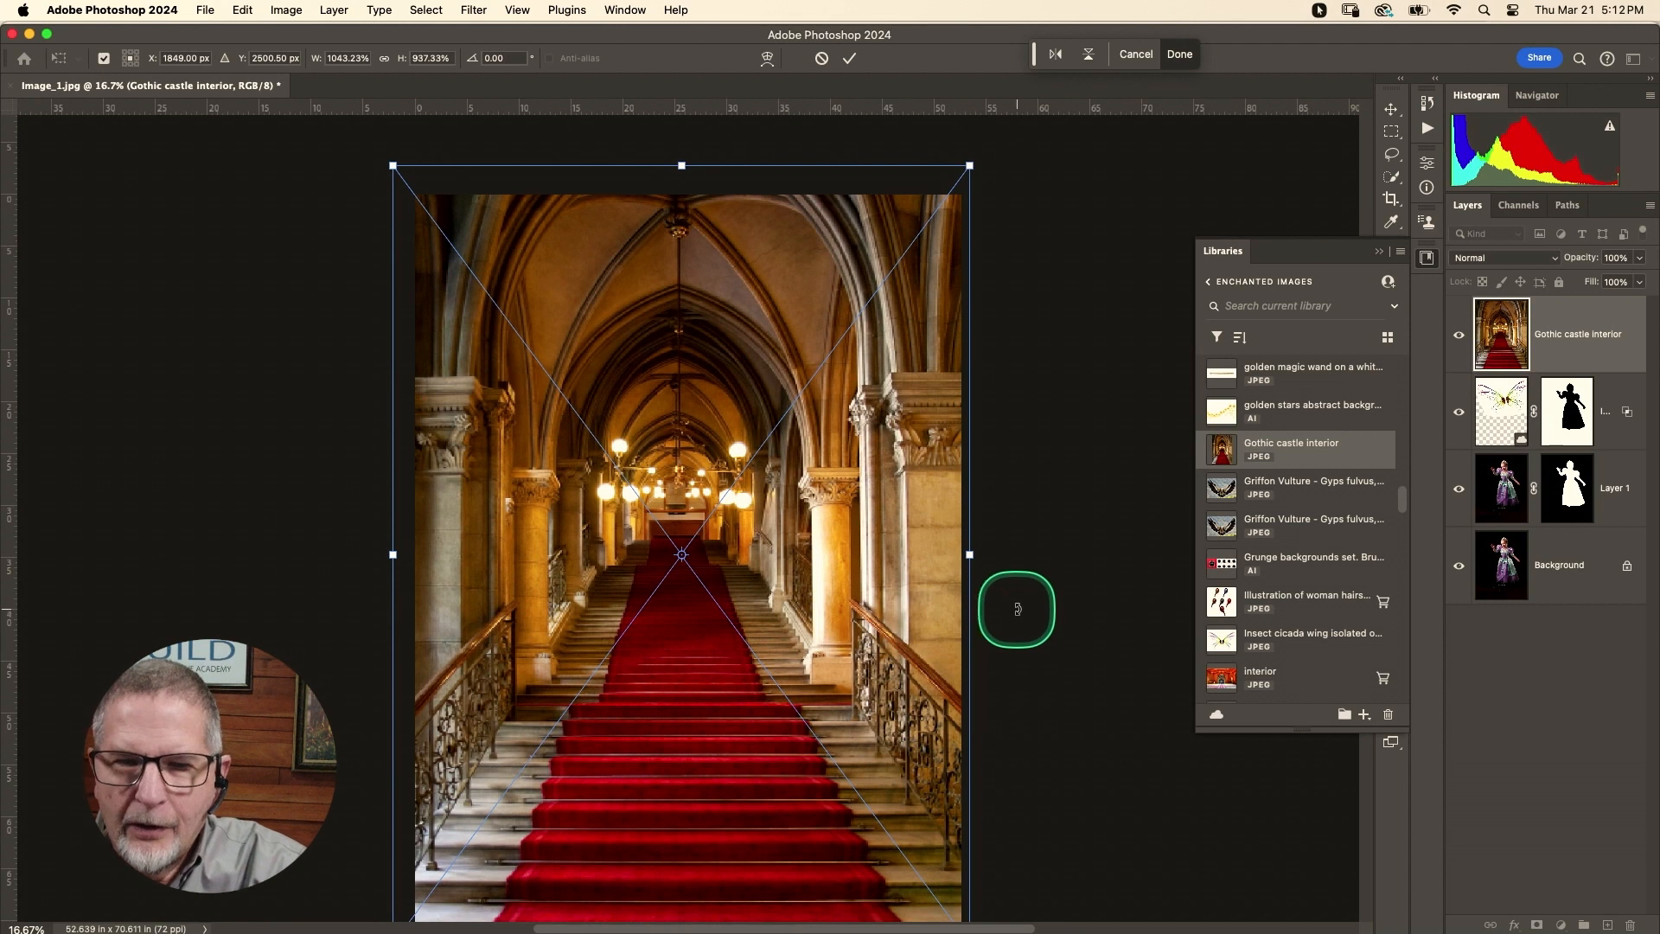
{"action": "key", "text": "Return"}
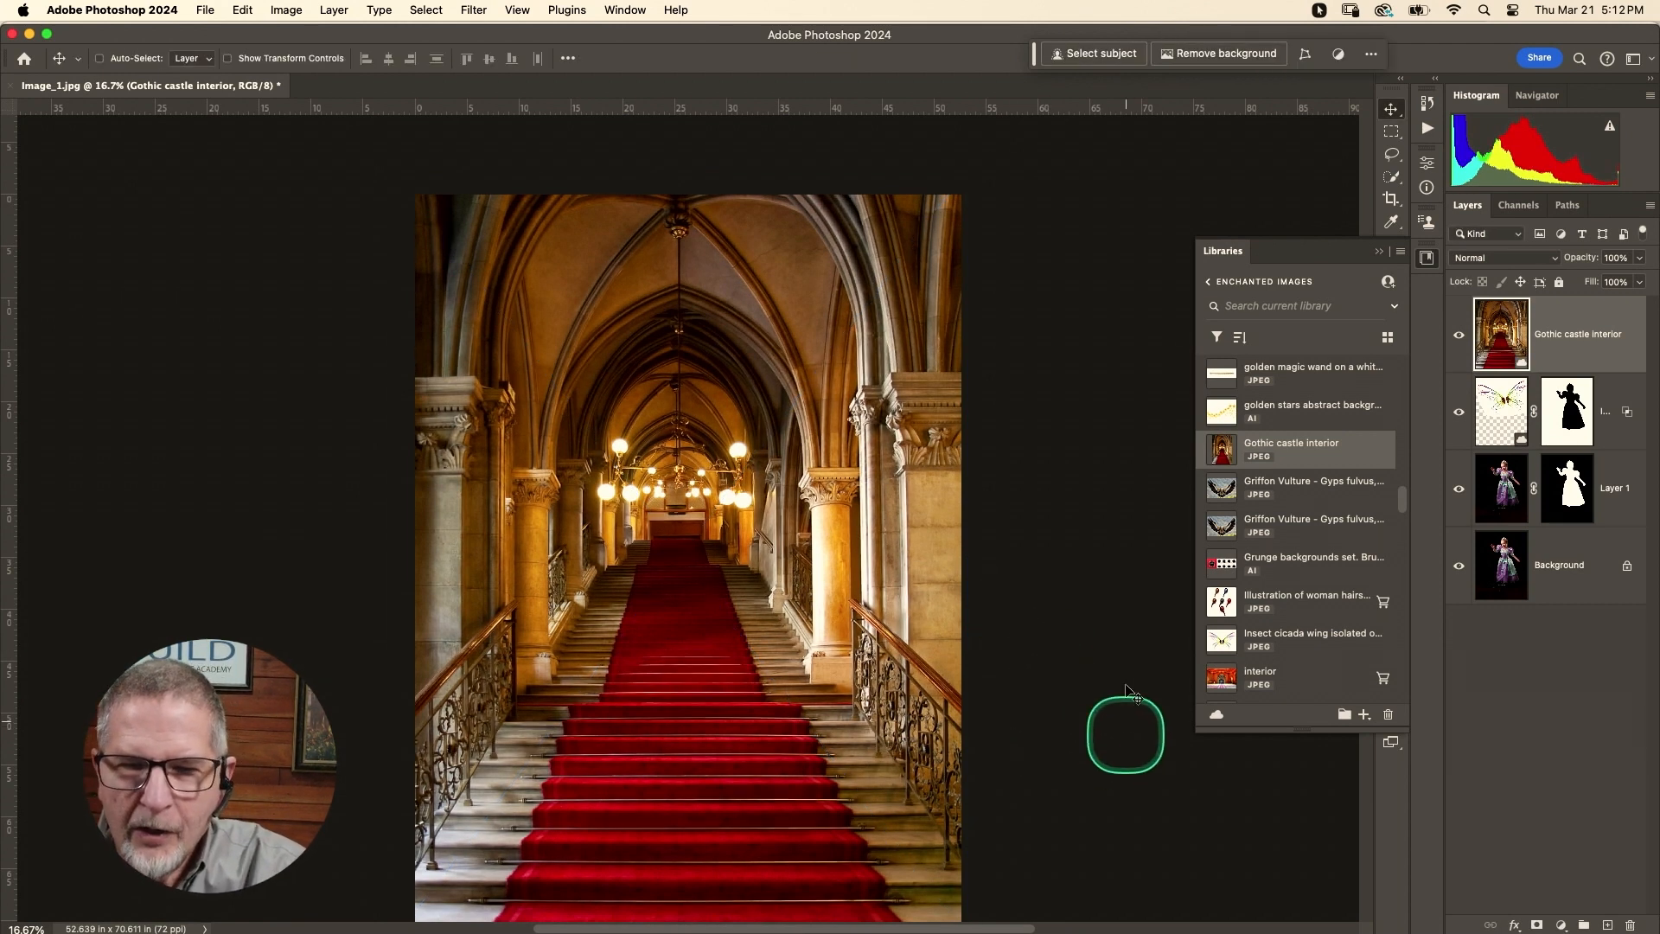
{"action": "key", "text": "super+minus"}
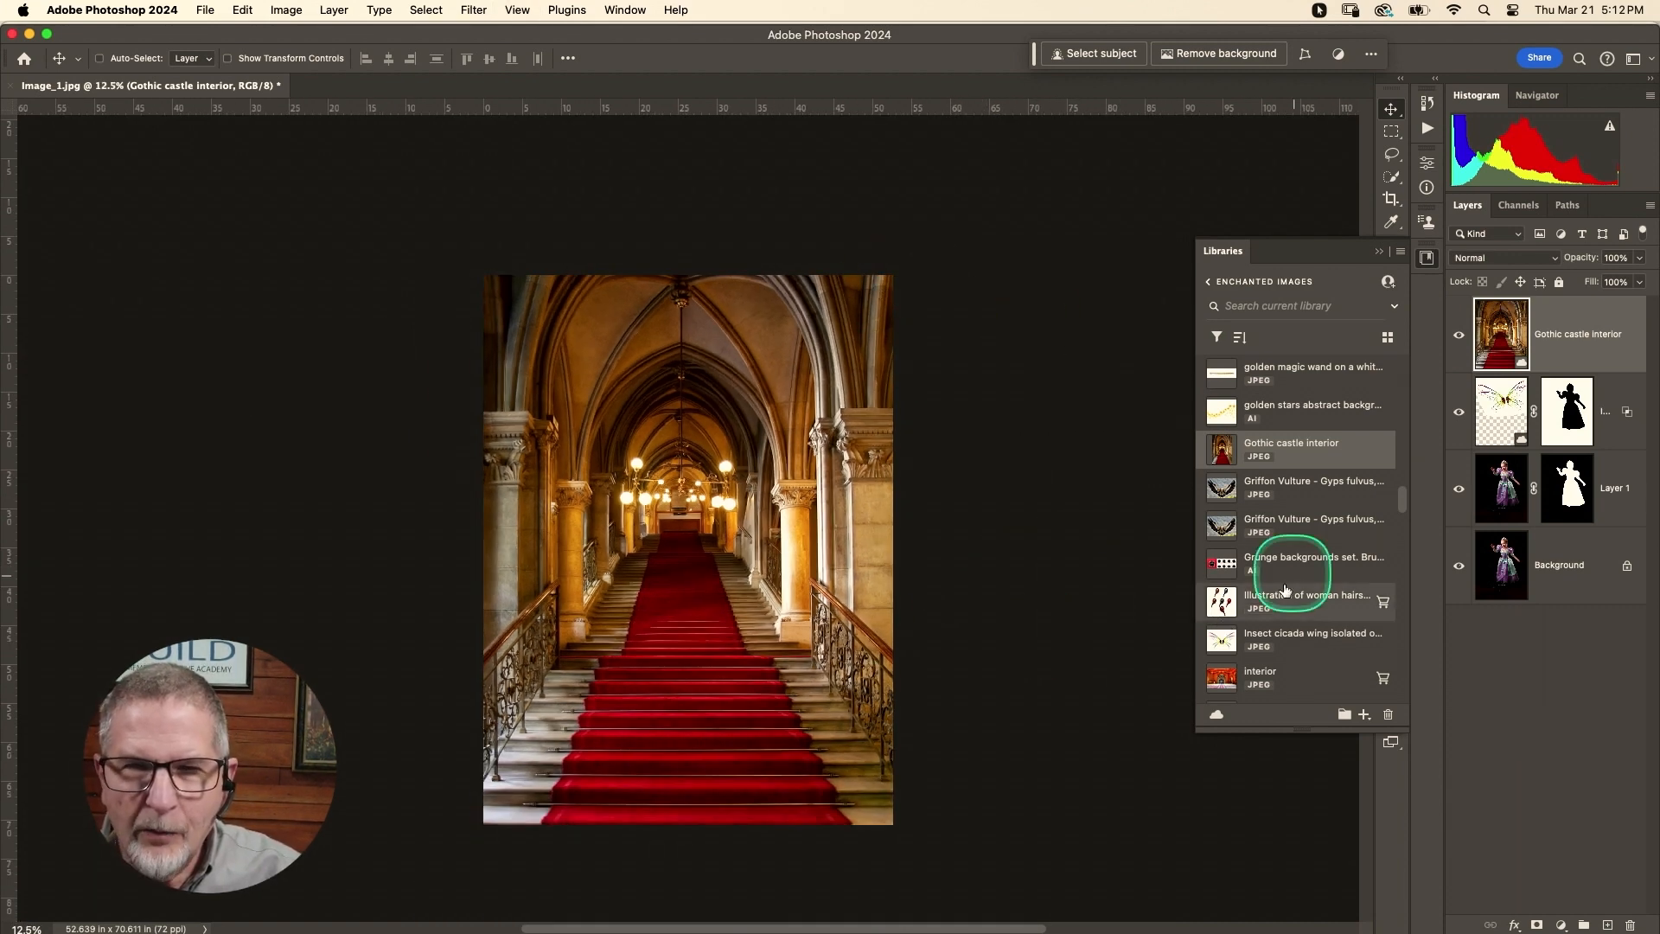
{"action": "left_click_drag", "start_coordinate": [1577, 322], "coordinate": [1586, 553]}
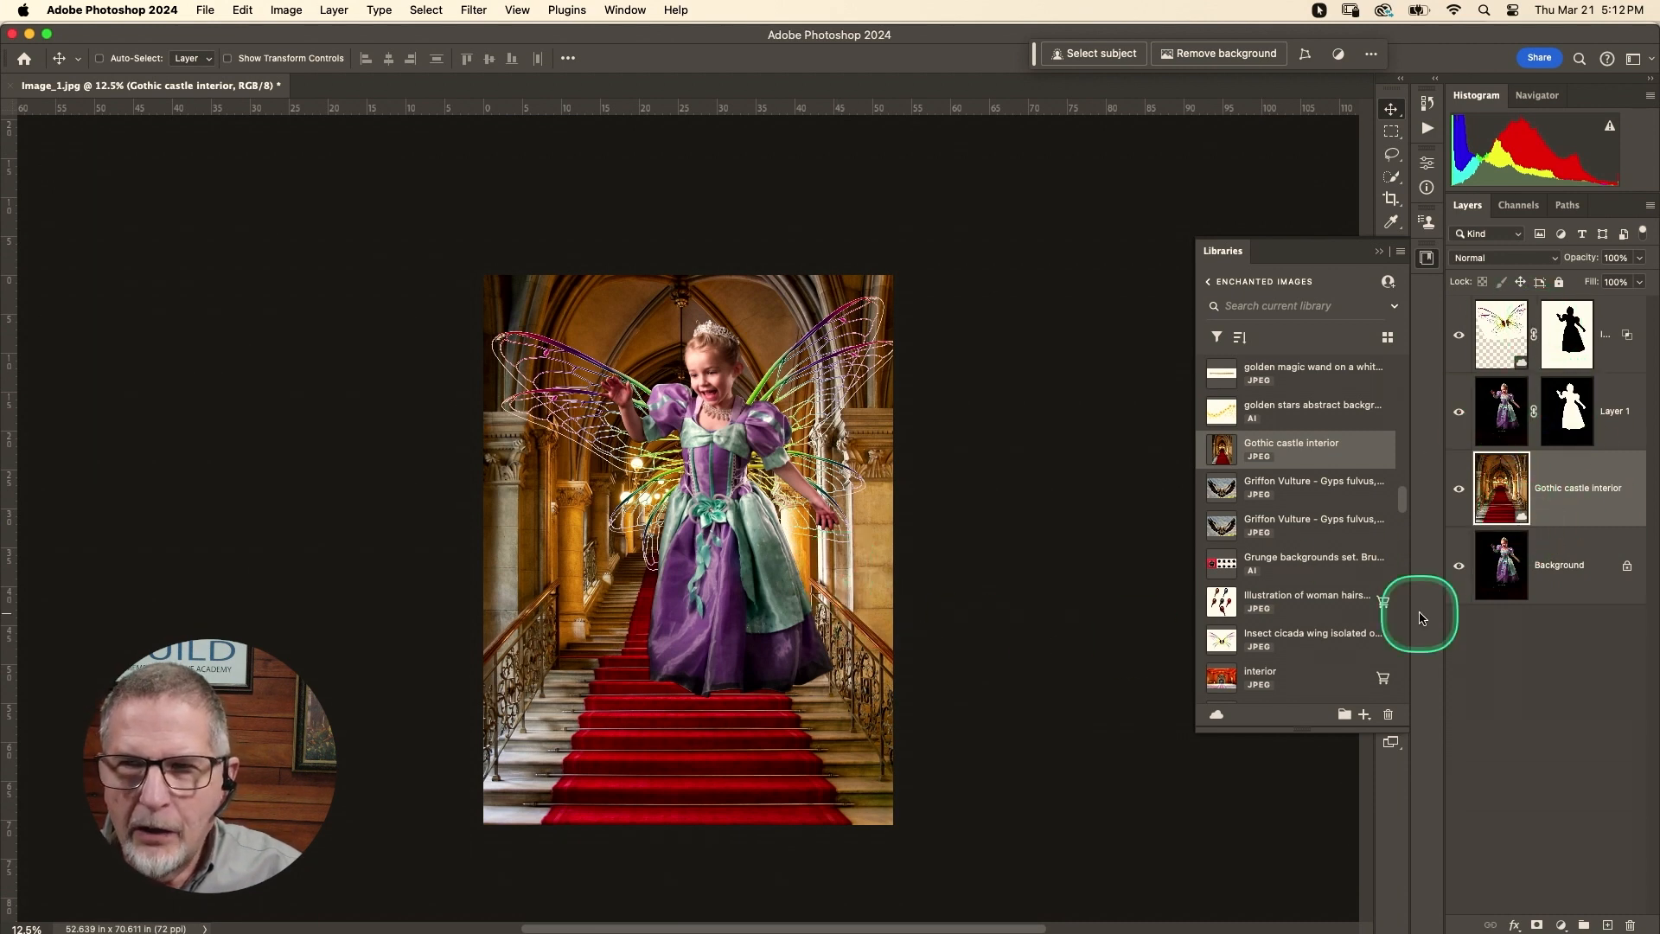
- Group the cicada wings layer and Layer 1 together
{"action": "left_click", "coordinate": [1616, 318]}
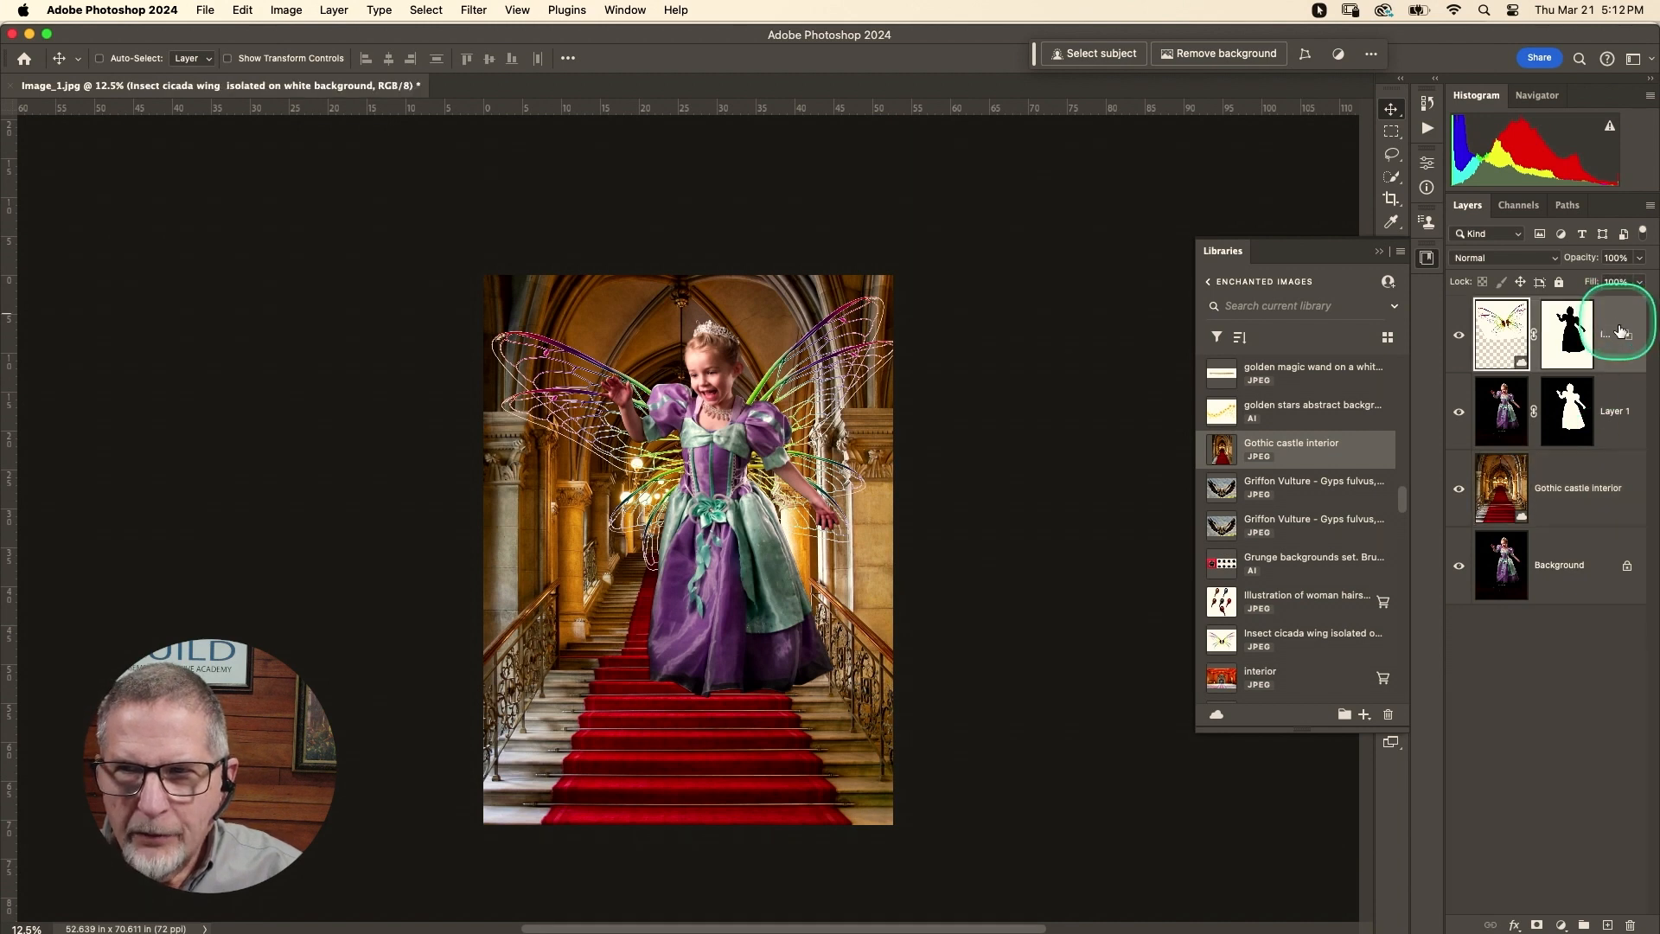
{"action": "left_click", "coordinate": [1610, 398], "text": "shift"}
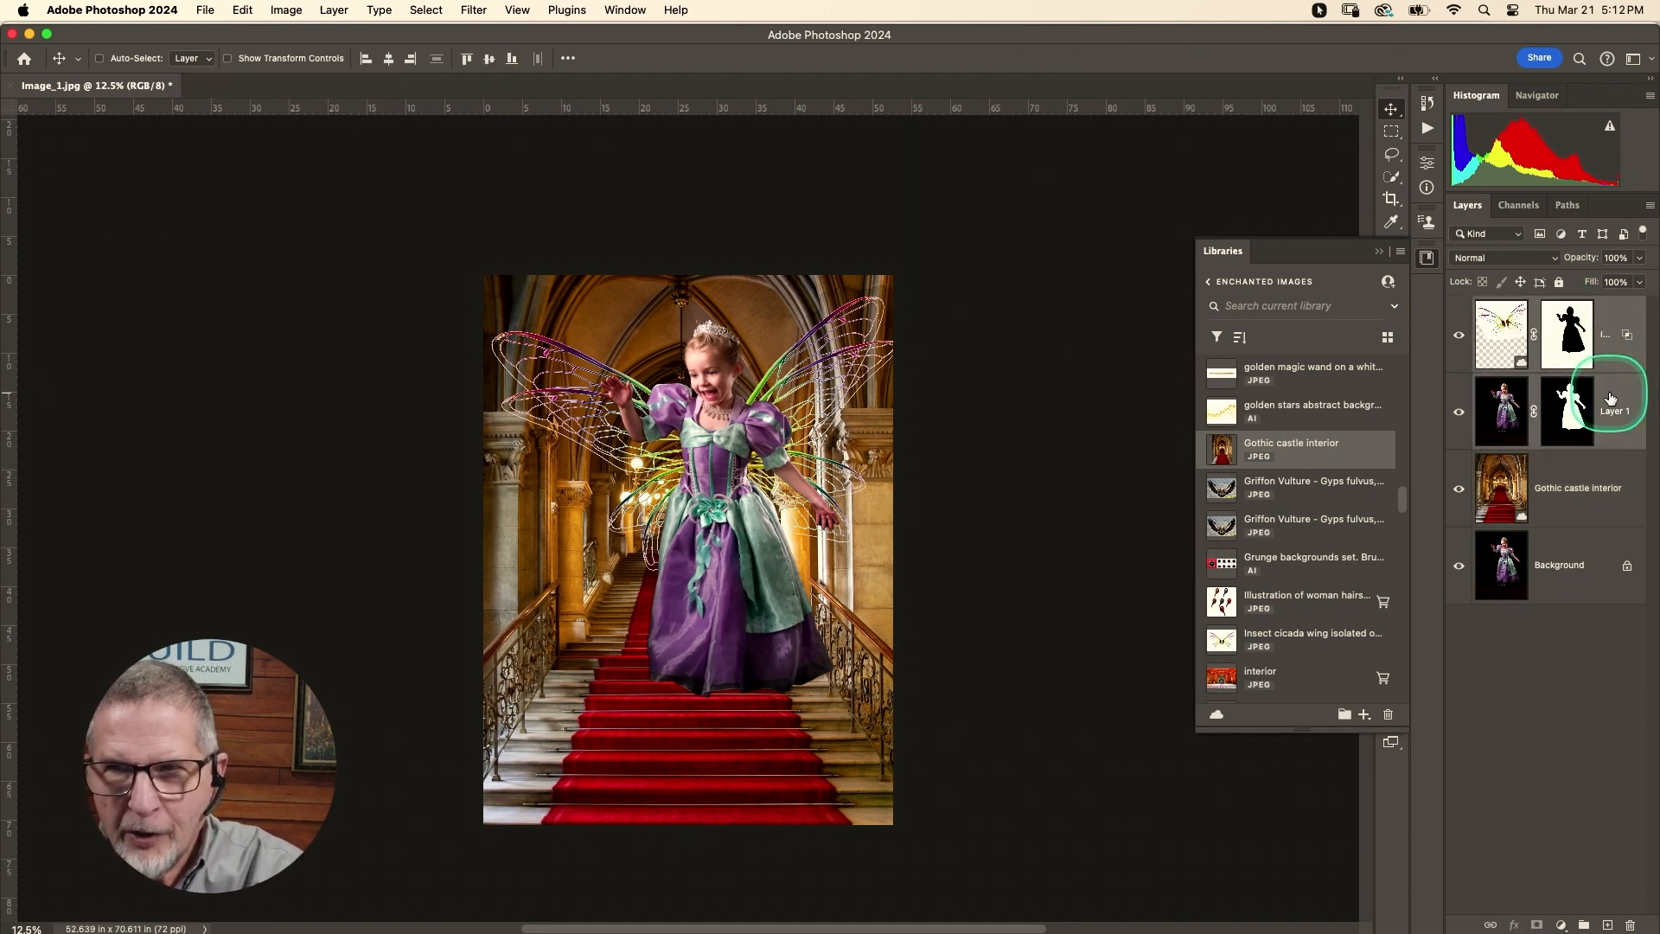
{"action": "left_click", "coordinate": [1583, 925]}
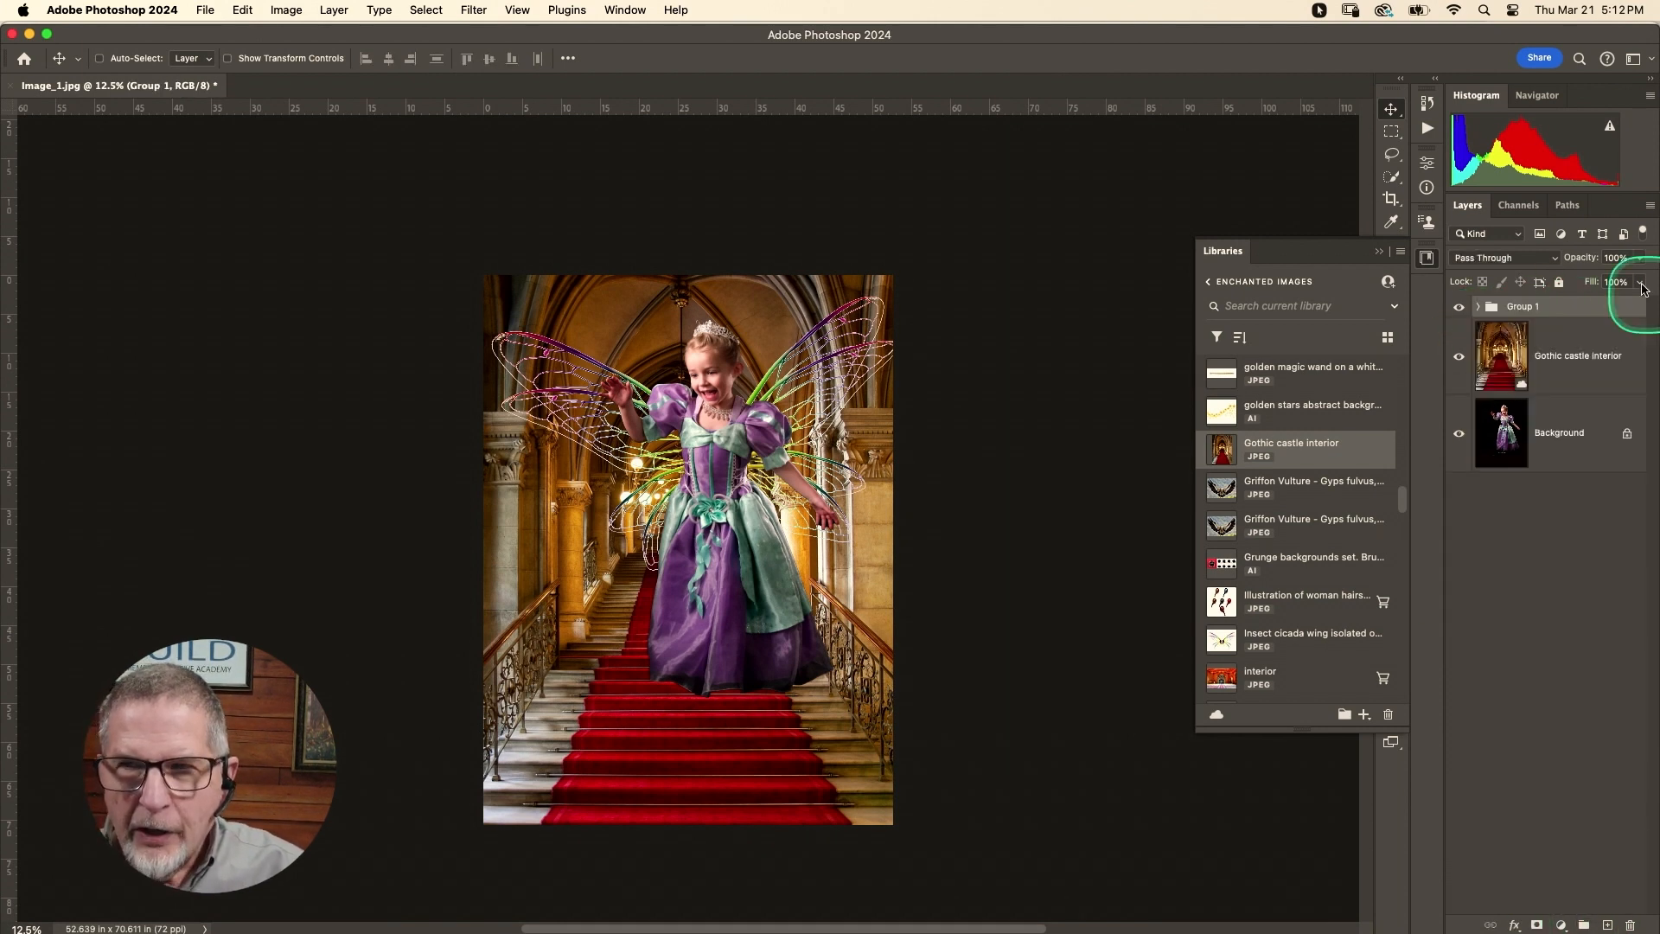
- Scale down the girl-and-wings group, rotate it slightly counterclockwise, and position her over the red-carpeted stairs
{"action": "key", "text": "super+t"}
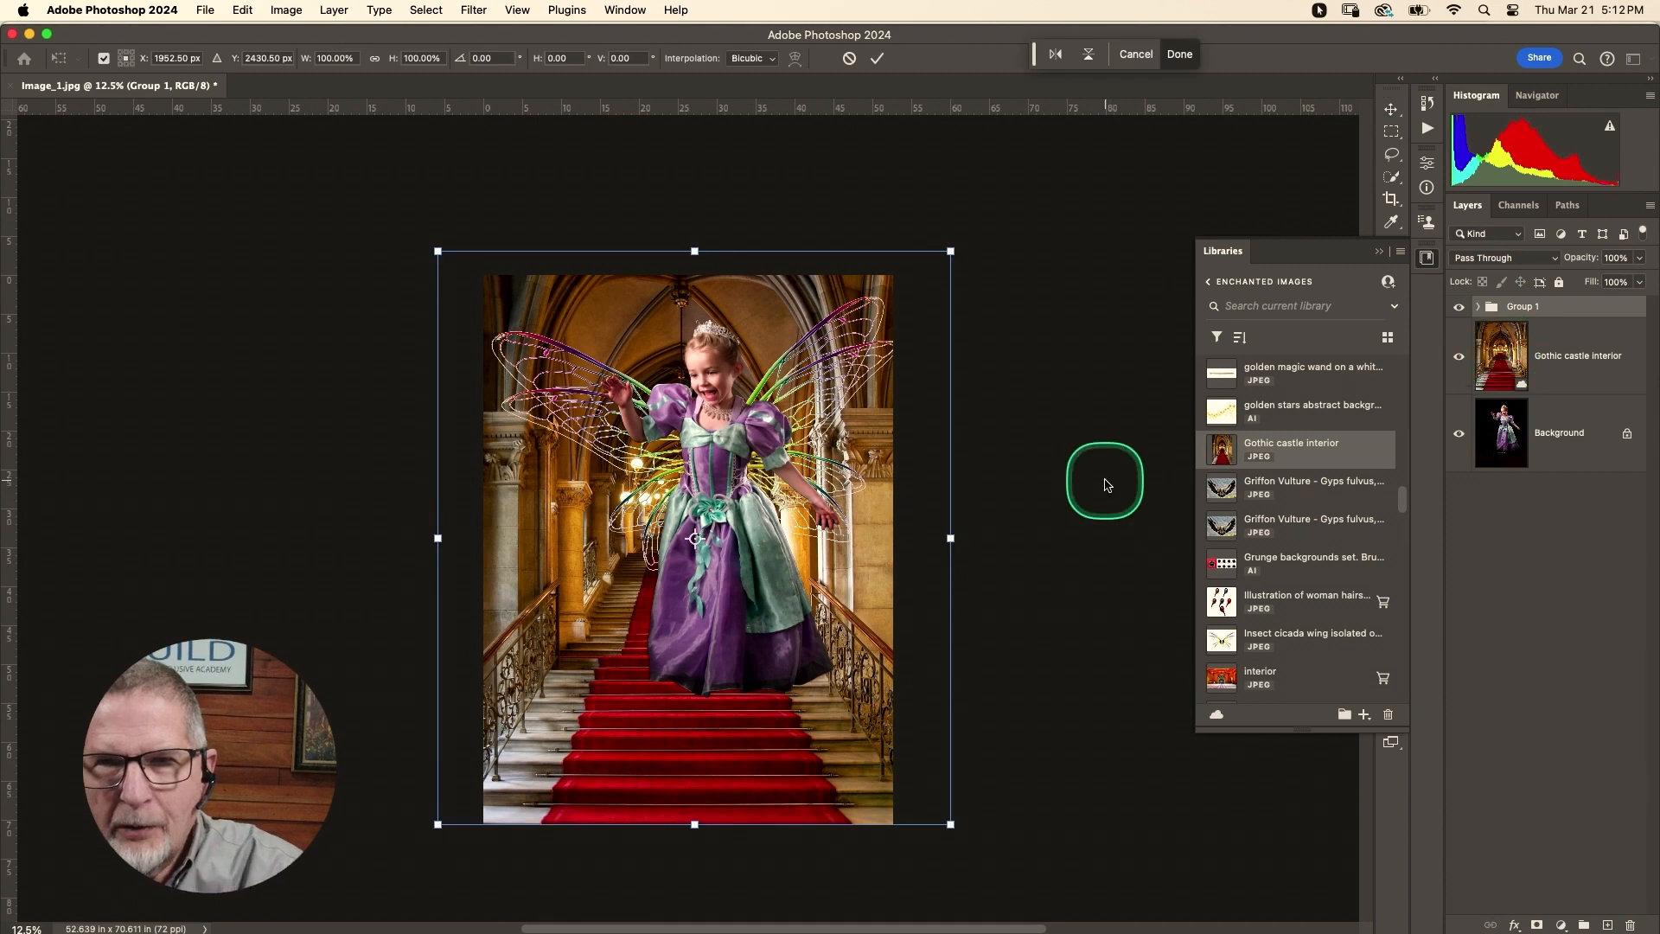
{"action": "left_click_drag", "start_coordinate": [951, 252], "coordinate": [798, 400]}
{"action": "left_click_drag", "start_coordinate": [701, 638], "coordinate": [749, 659]}
{"action": "left_click_drag", "start_coordinate": [907, 412], "coordinate": [919, 369]}
{"action": "left_click_drag", "start_coordinate": [772, 657], "coordinate": [761, 665]}
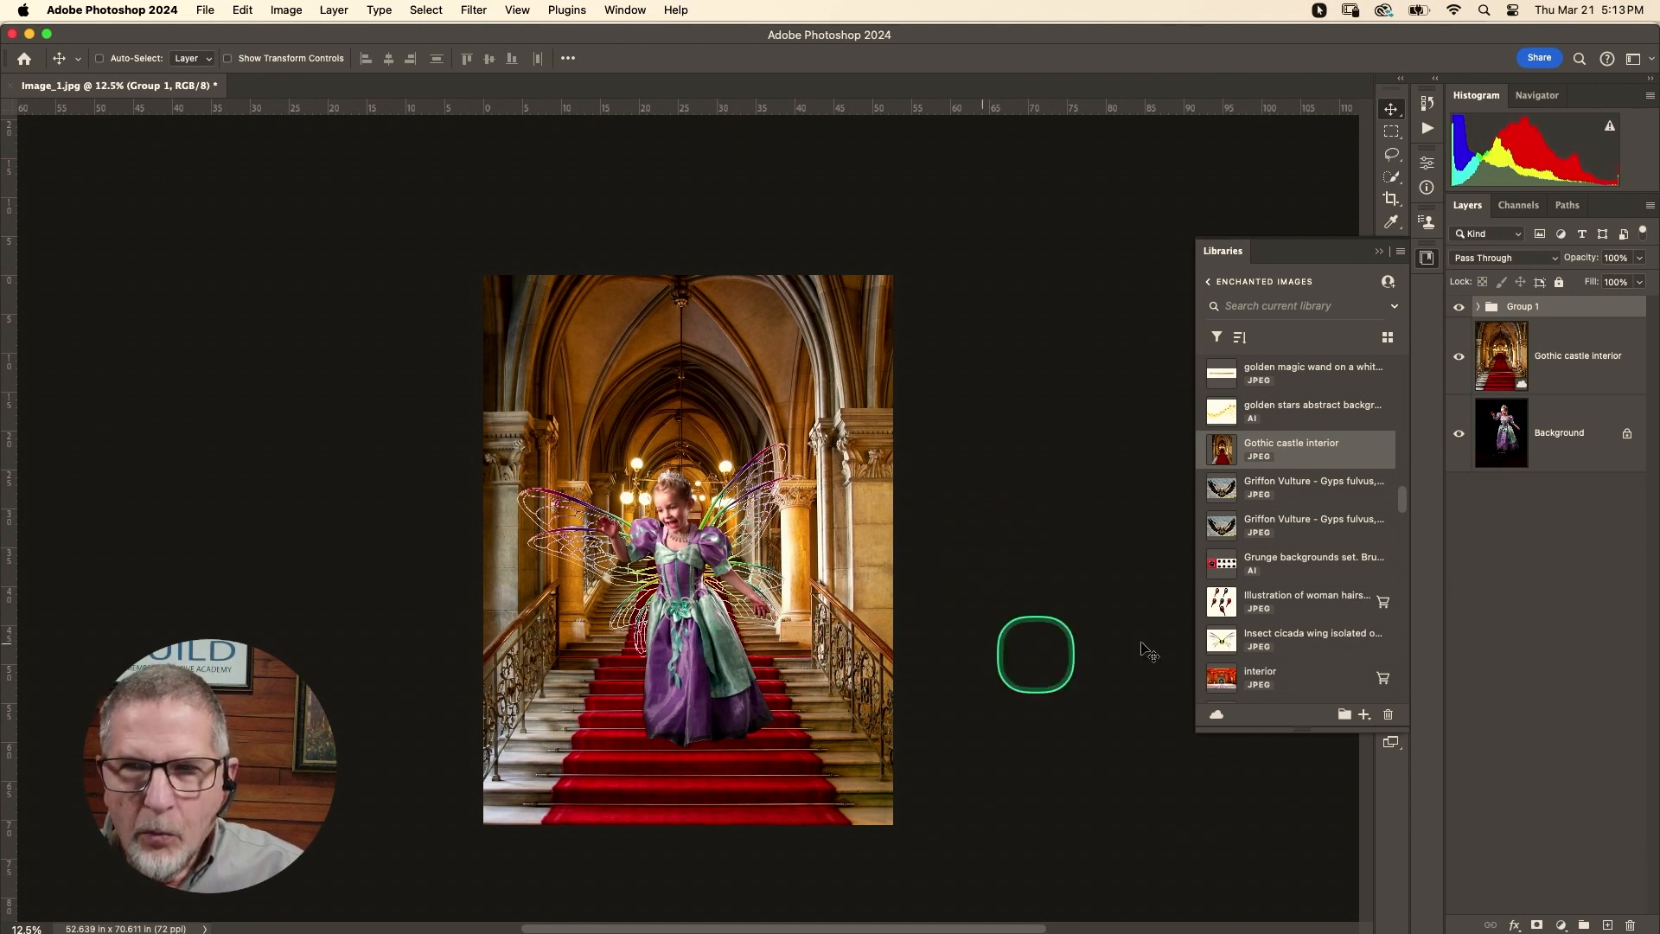
- Expand Group 1, load the girl's layer mask as a selection, and add a new empty layer at the top of the group
{"action": "left_click", "coordinate": [1478, 307]}
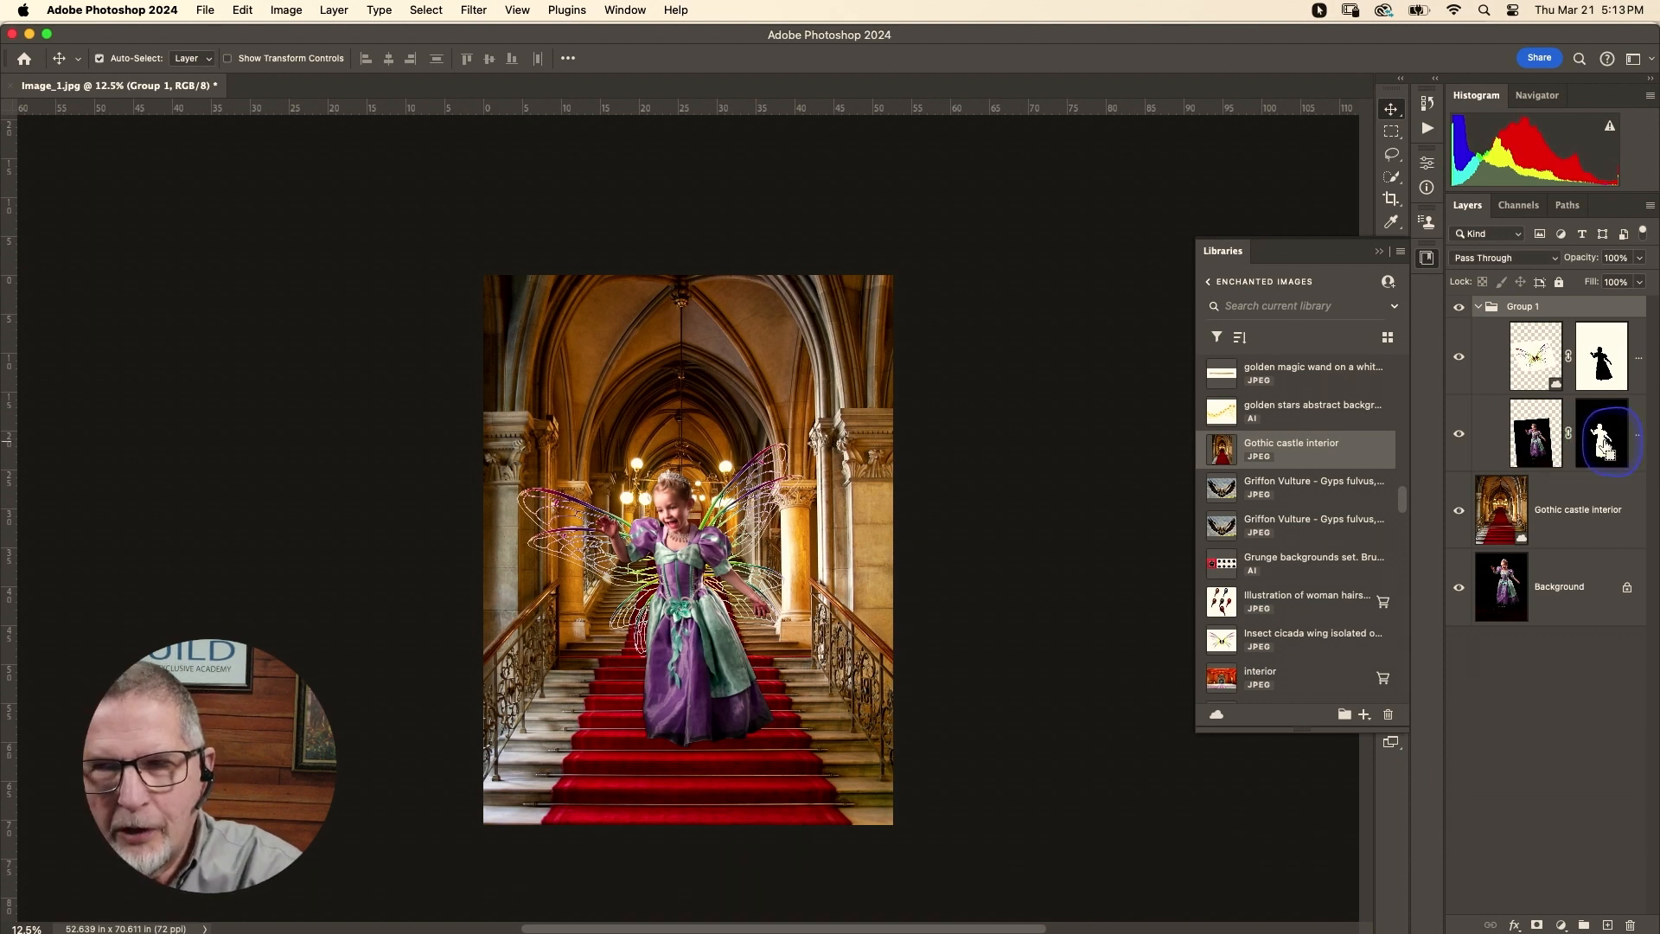
{"action": "left_click", "coordinate": [1602, 444], "text": "super"}
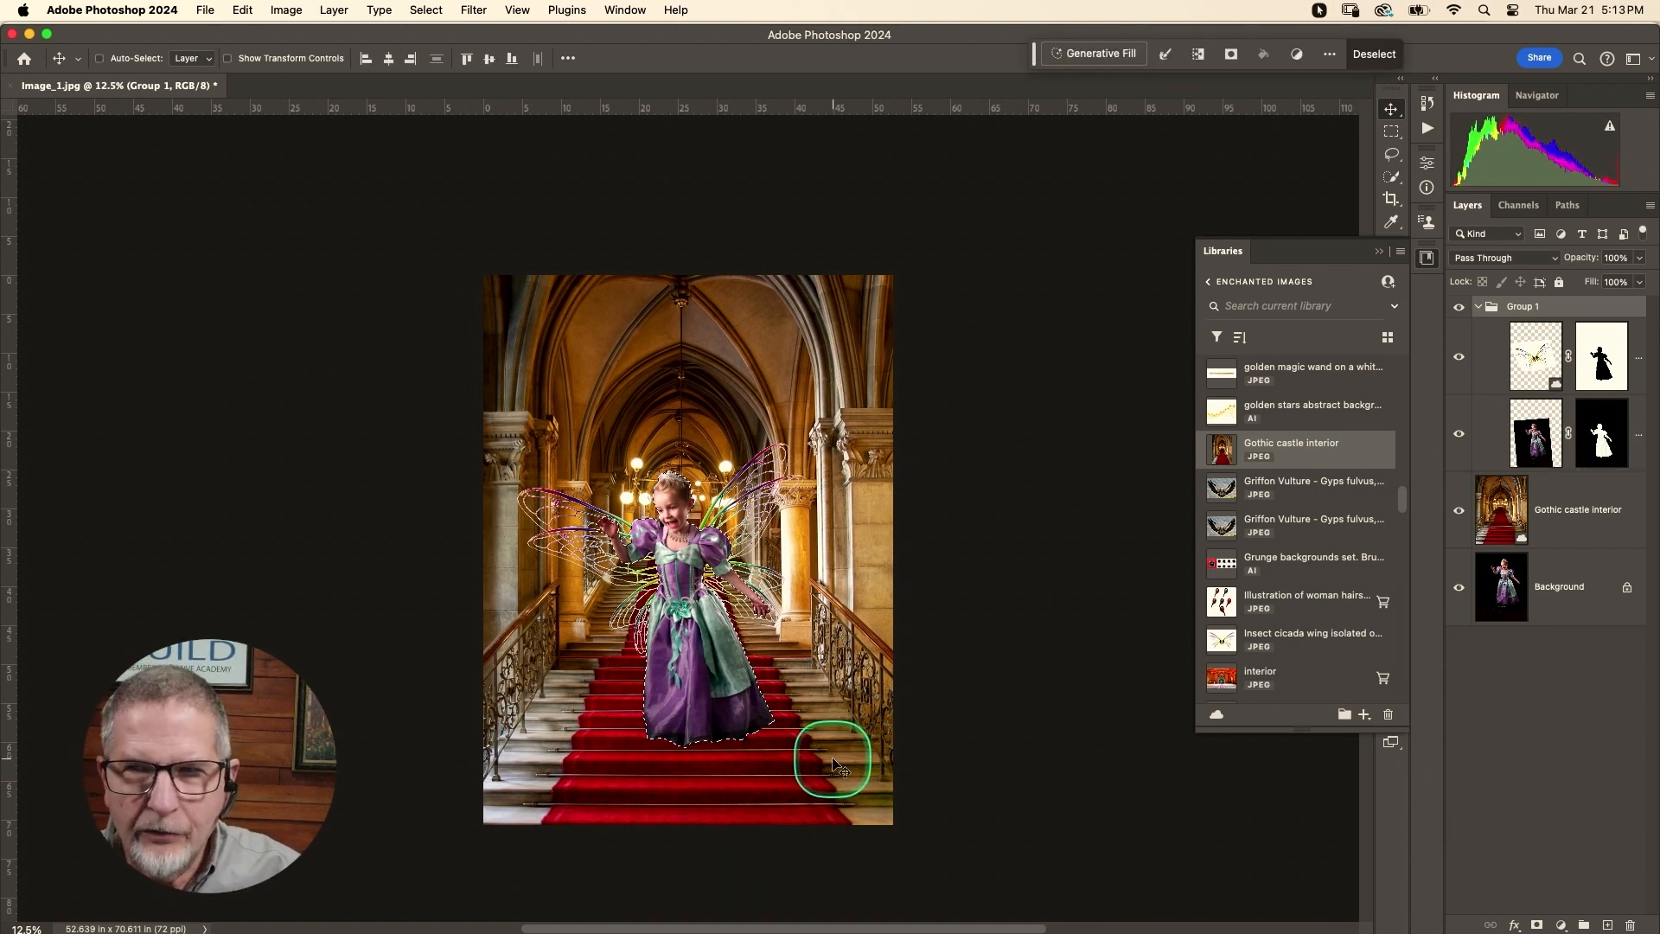
{"action": "left_click", "coordinate": [243, 11]}
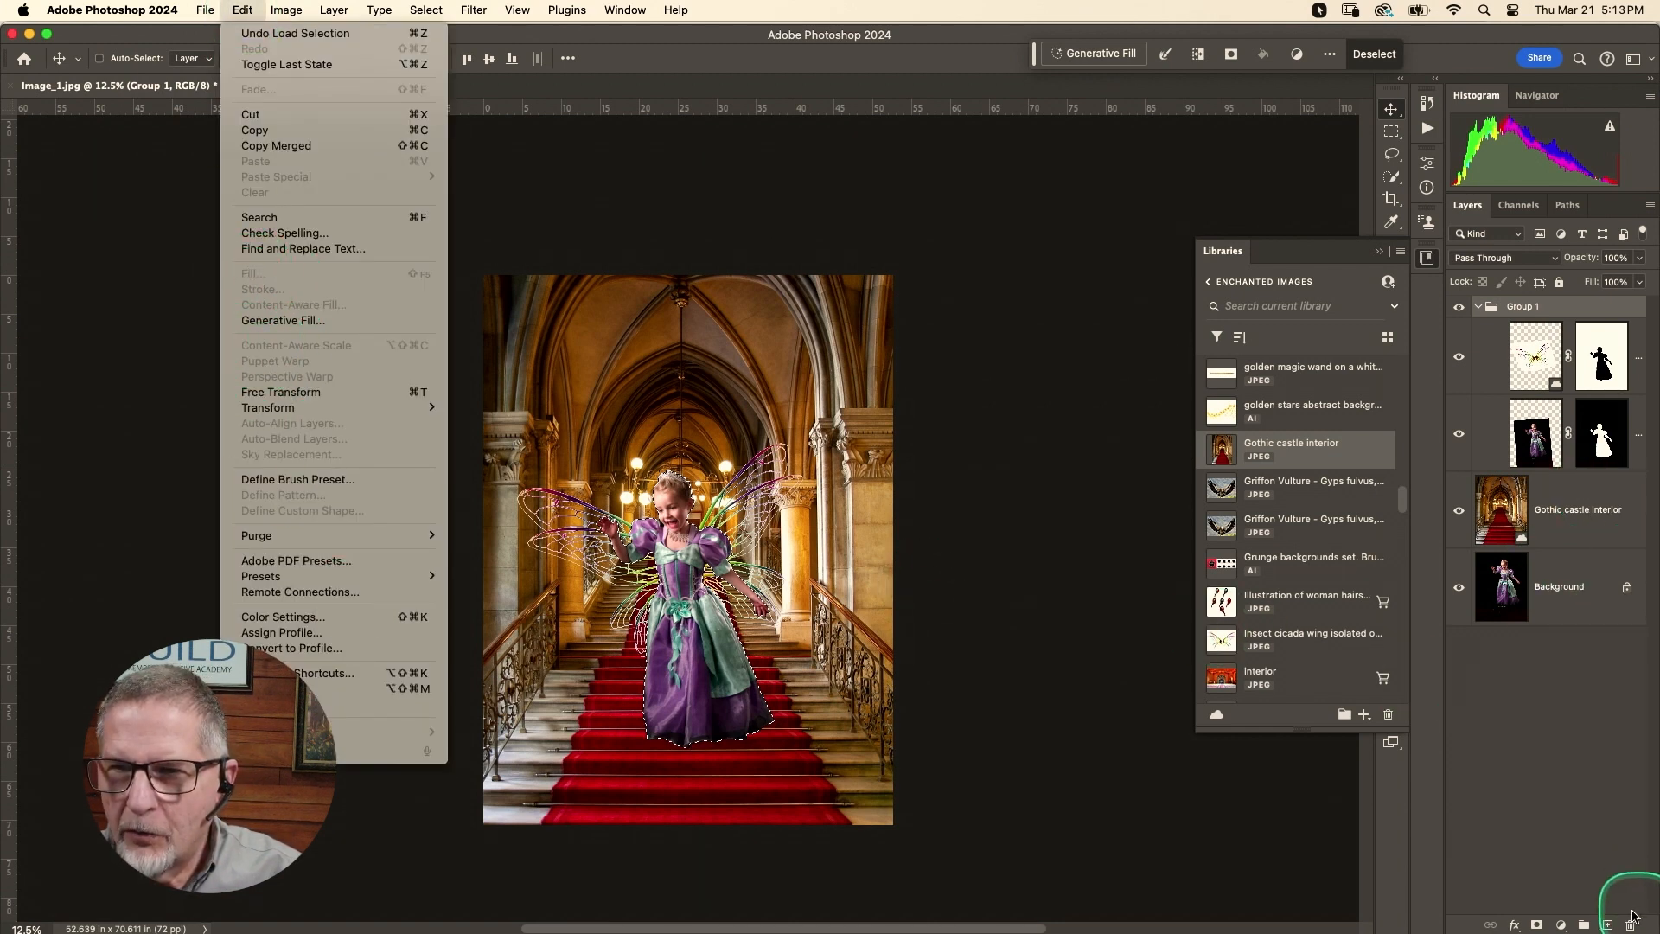
{"action": "left_click", "coordinate": [1609, 927]}
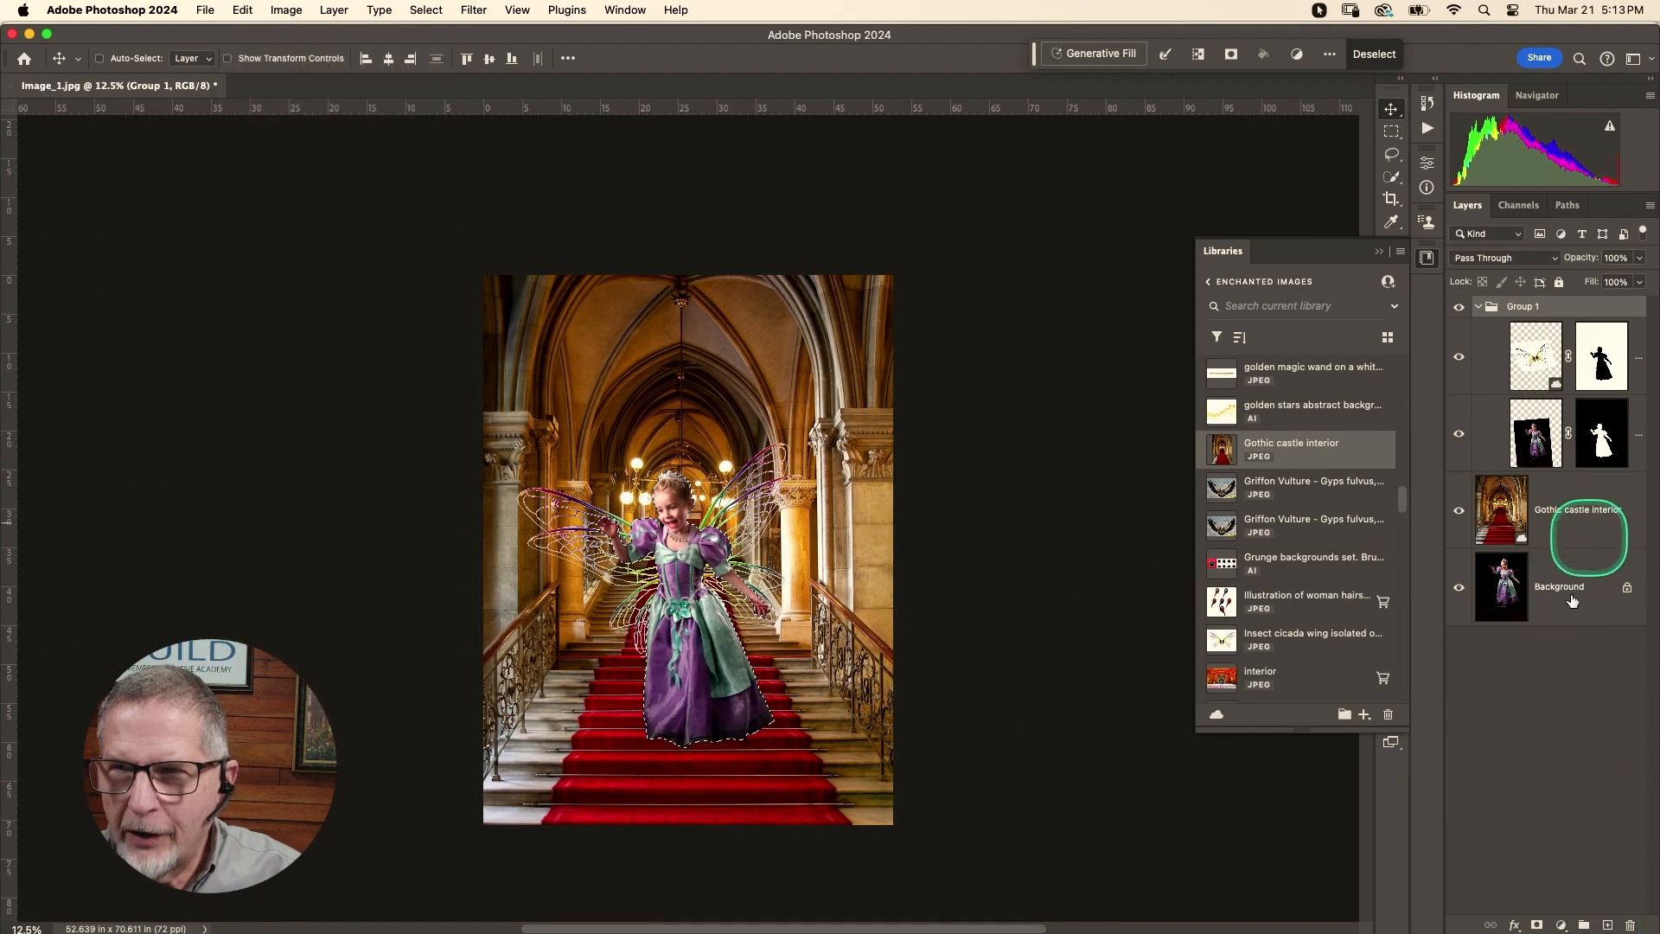
{"action": "left_click", "coordinate": [1608, 925]}
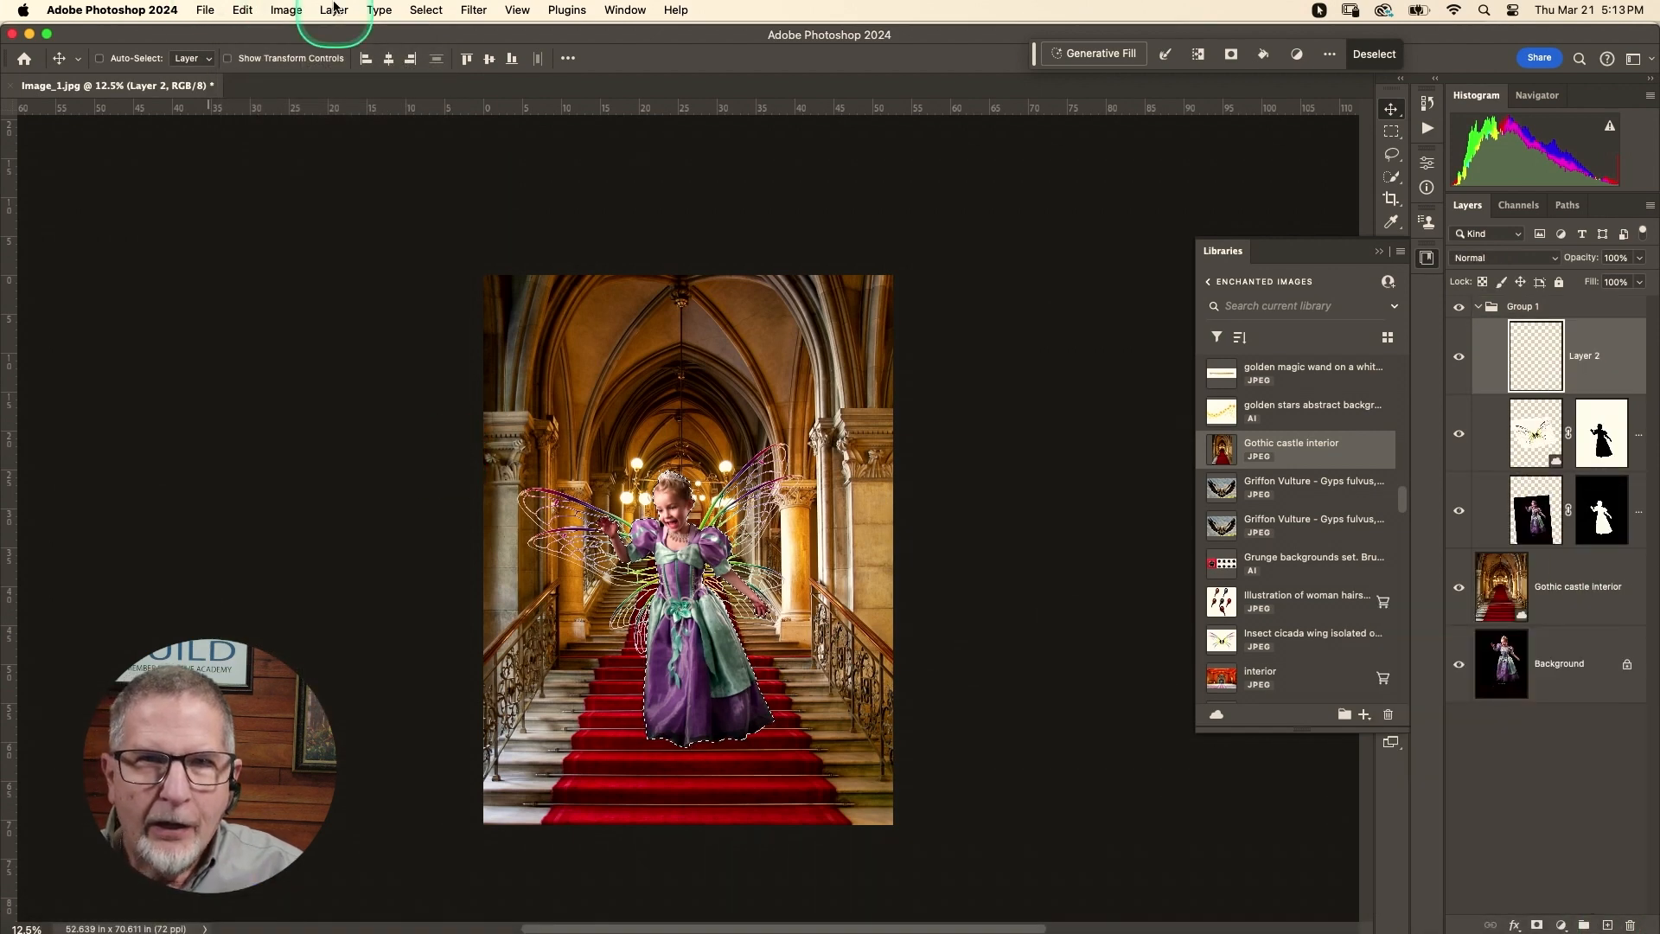
- Fill the girl-shaped selection on Layer 2 with black in Normal mode at 100% opacity, and deselect
{"action": "left_click", "coordinate": [243, 10]}
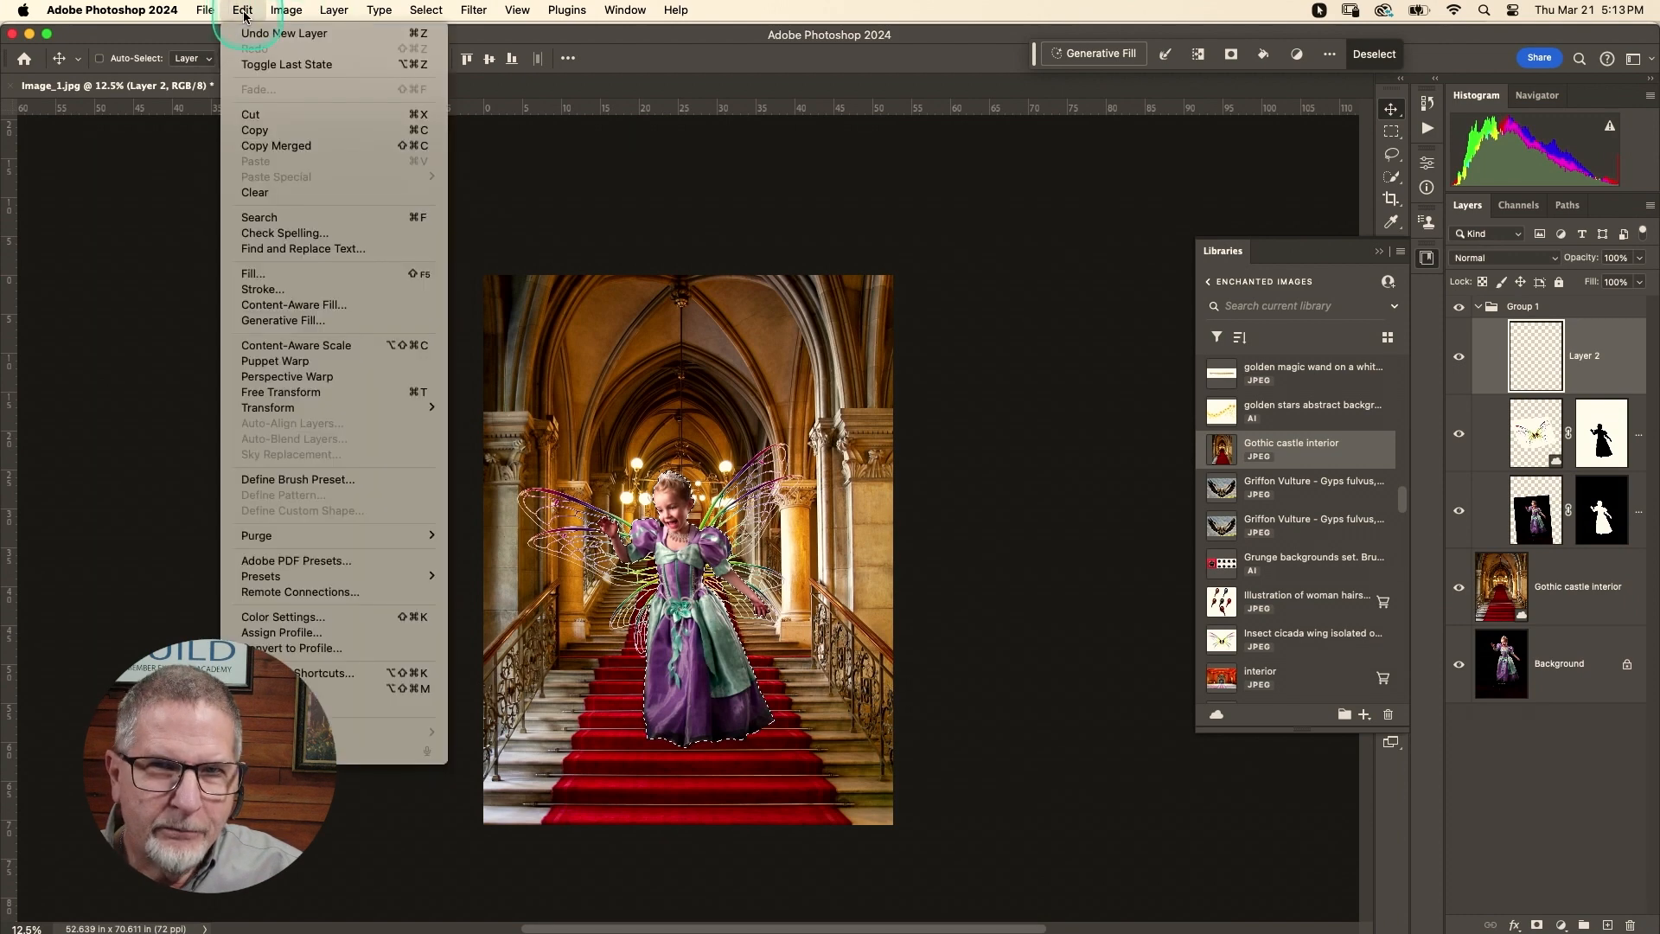
{"action": "left_click", "coordinate": [258, 274]}
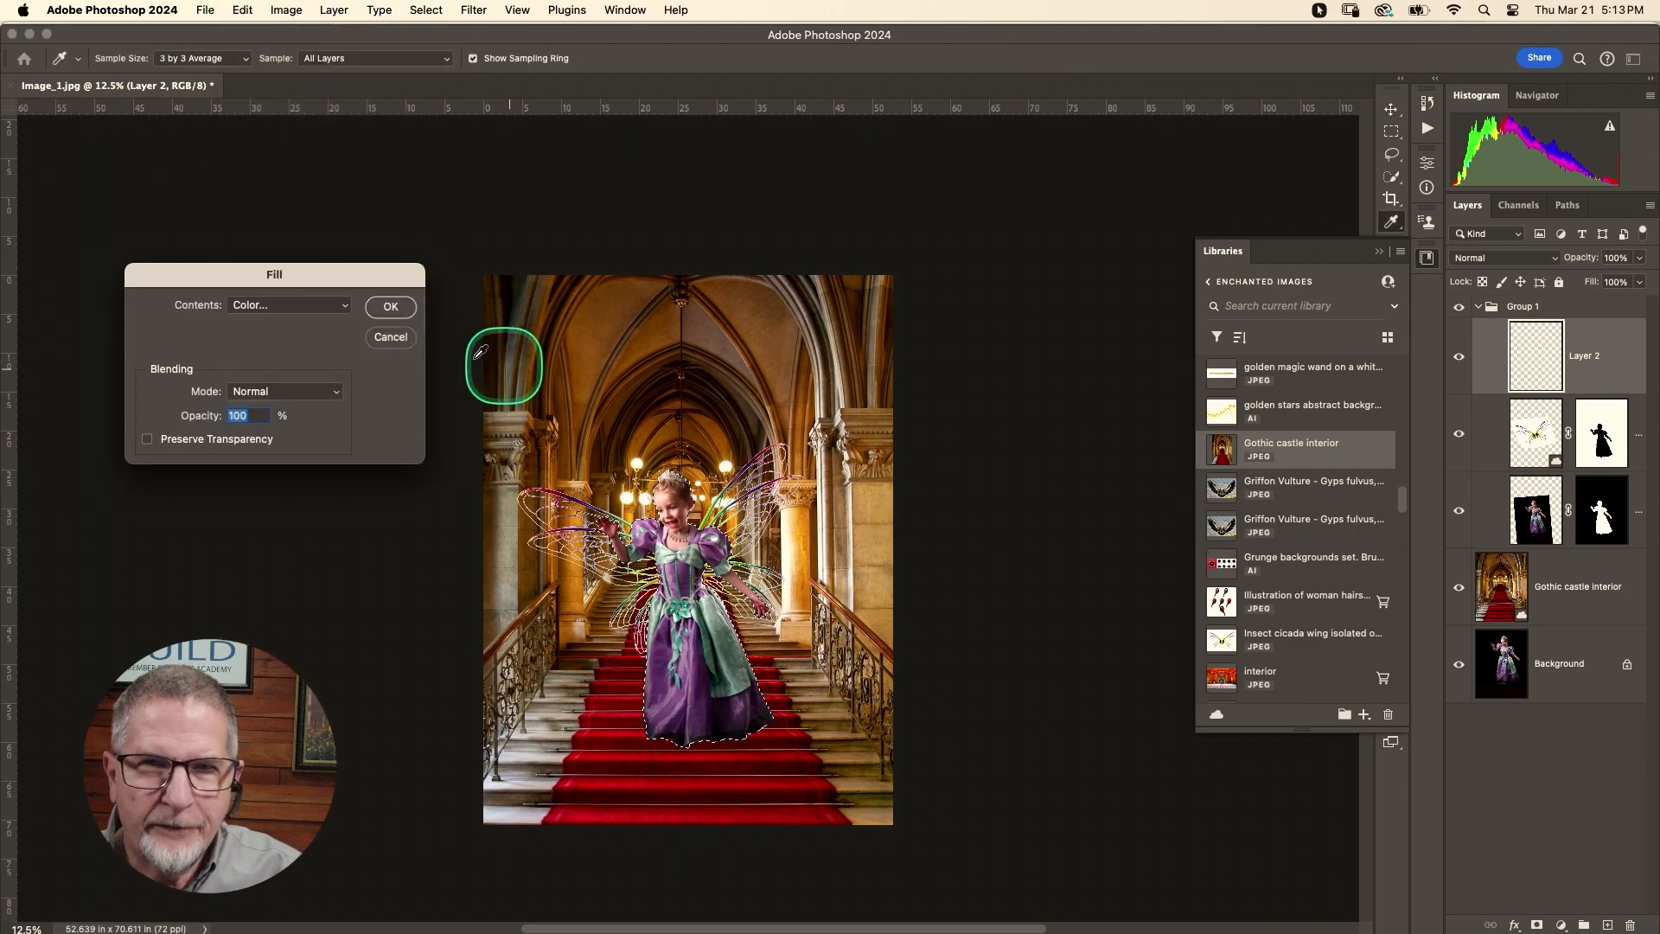
{"action": "left_click", "coordinate": [344, 307]}
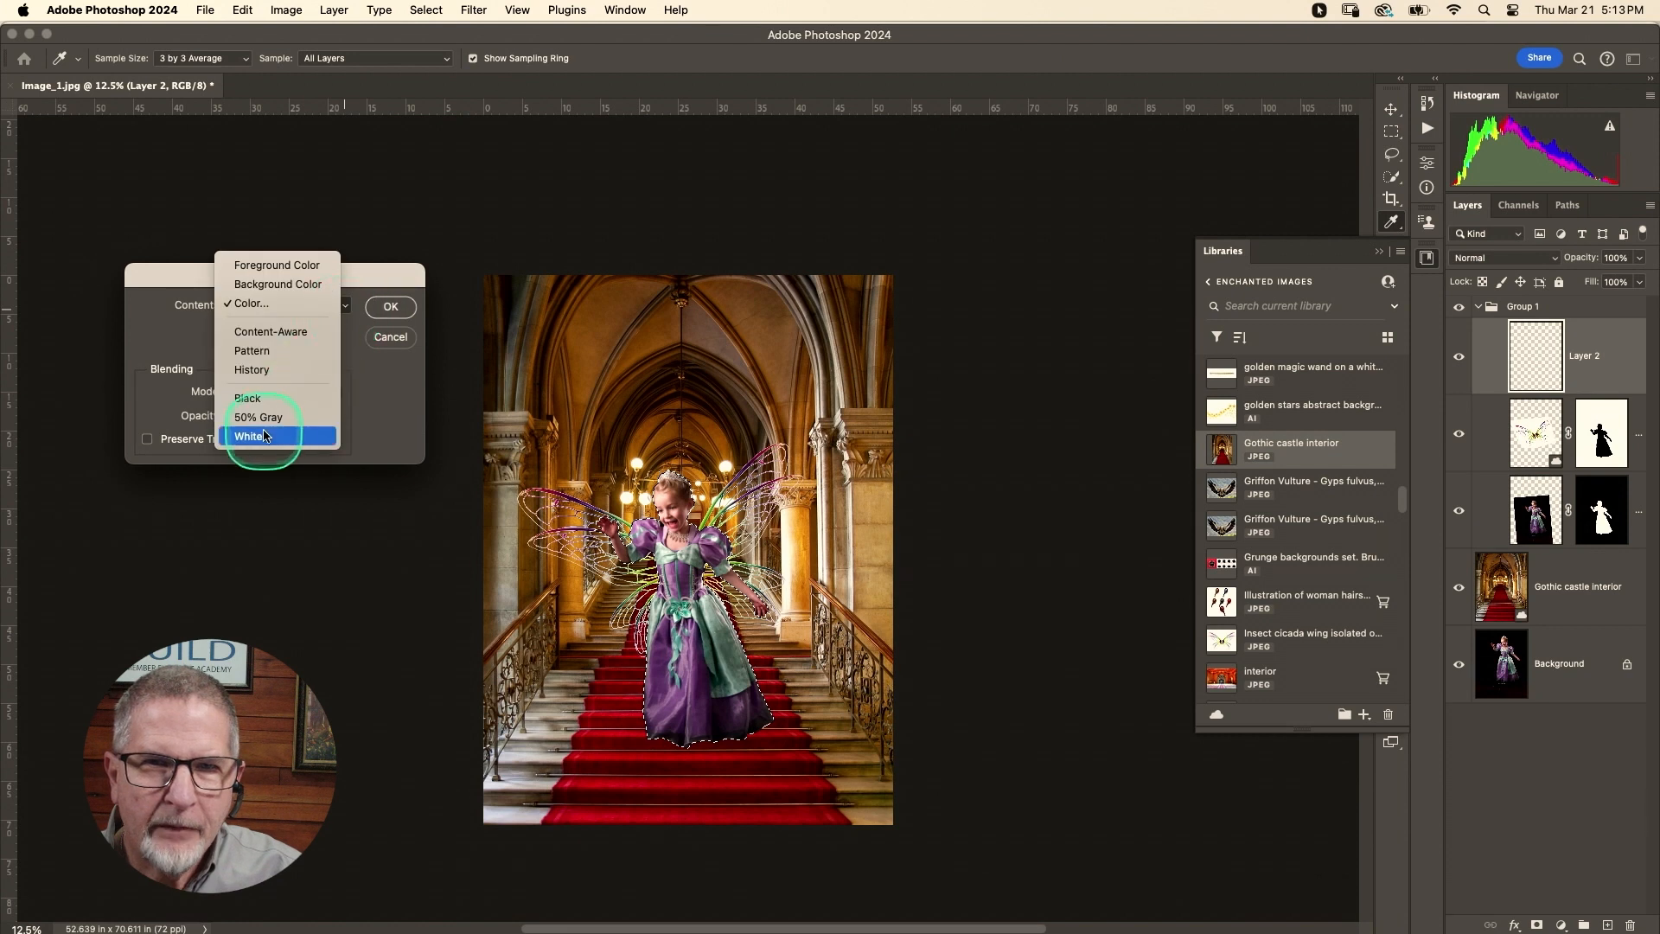
{"action": "left_click", "coordinate": [277, 397]}
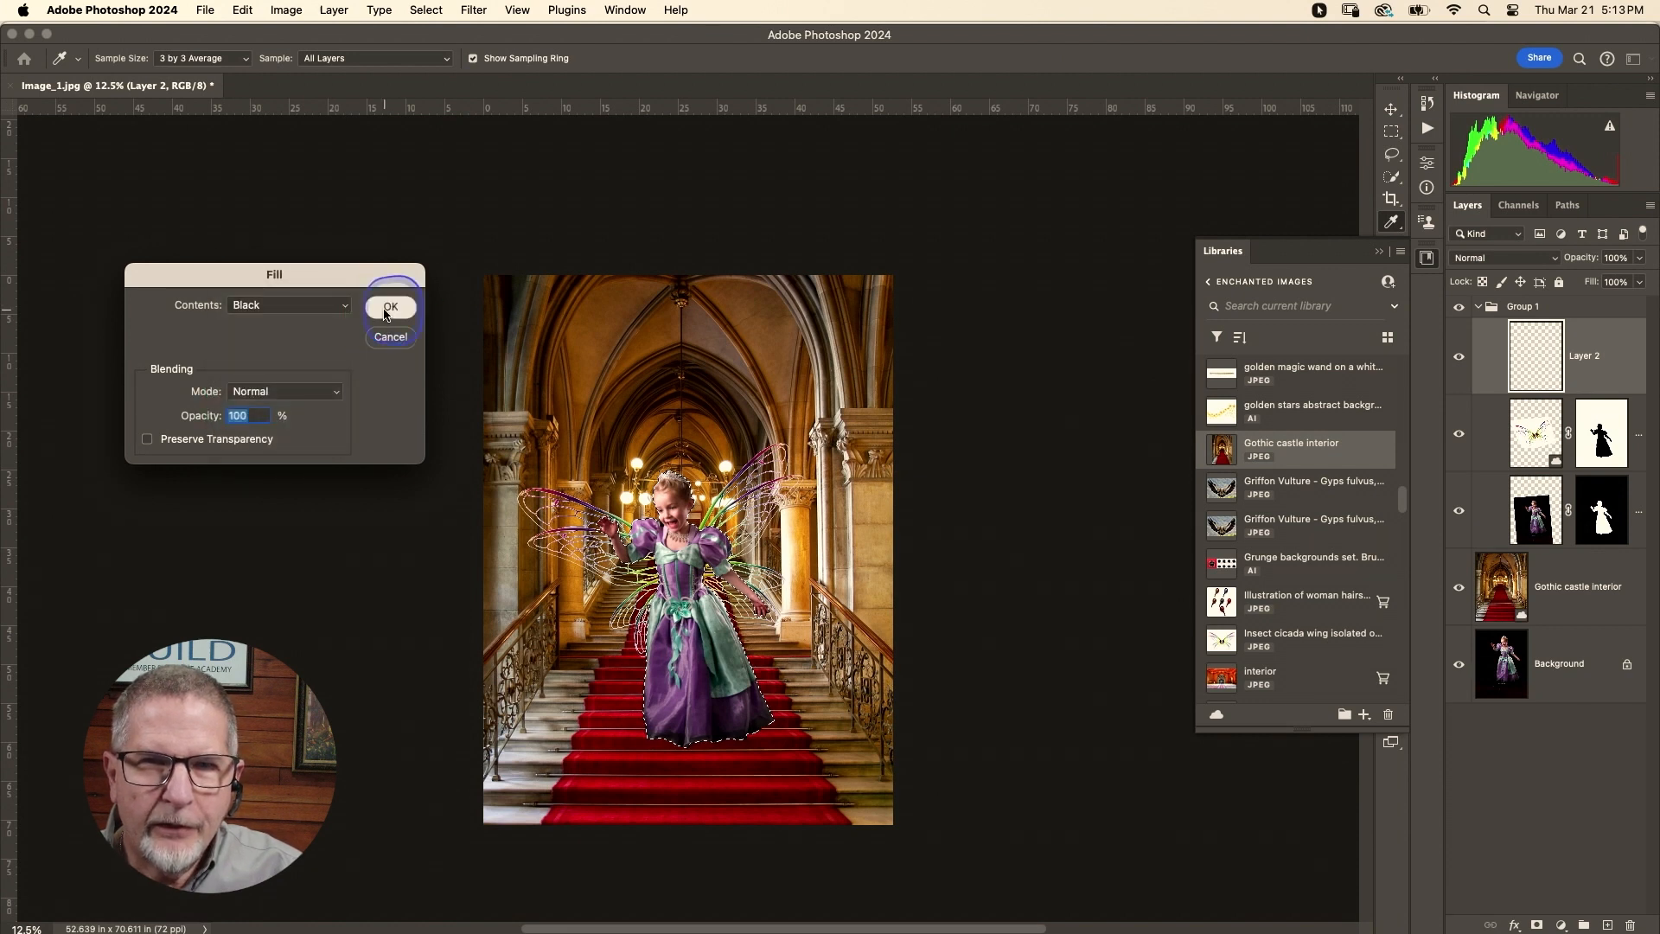
{"action": "left_click", "coordinate": [389, 307]}
{"action": "key", "text": "v"}
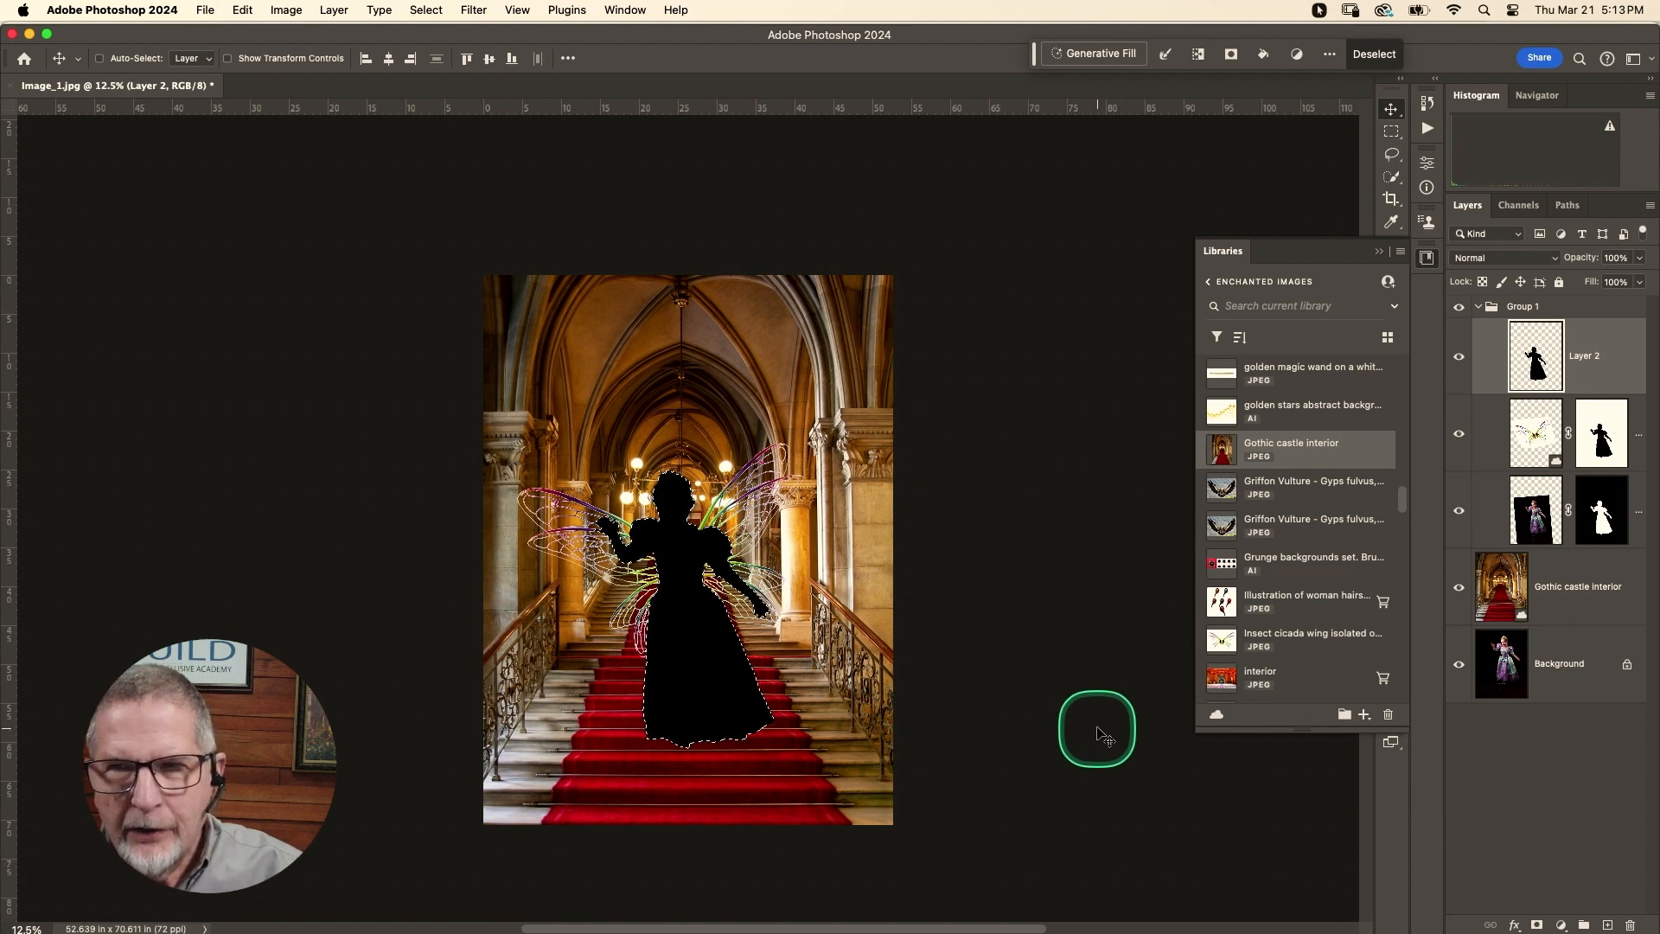
{"action": "key", "text": "super+d"}
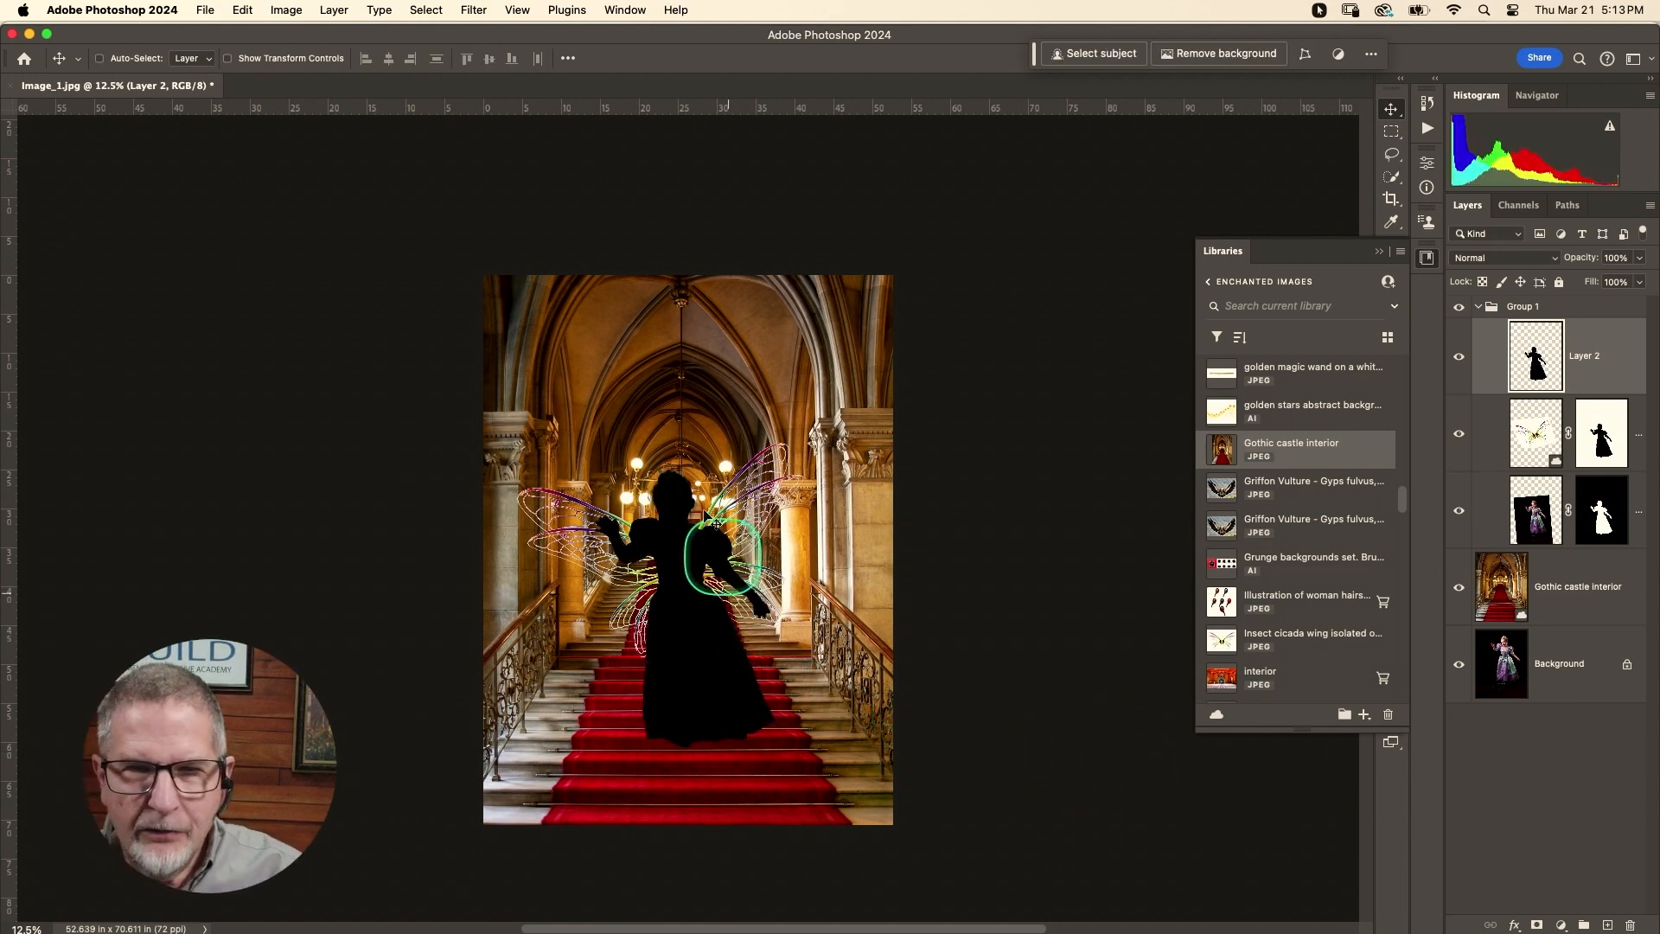
- Convert the black silhouette layer to a smart object, rotate it about 10.6° clockwise, and shift it to the girl's right-hand side in the image
{"action": "right_click", "coordinate": [1596, 382]}
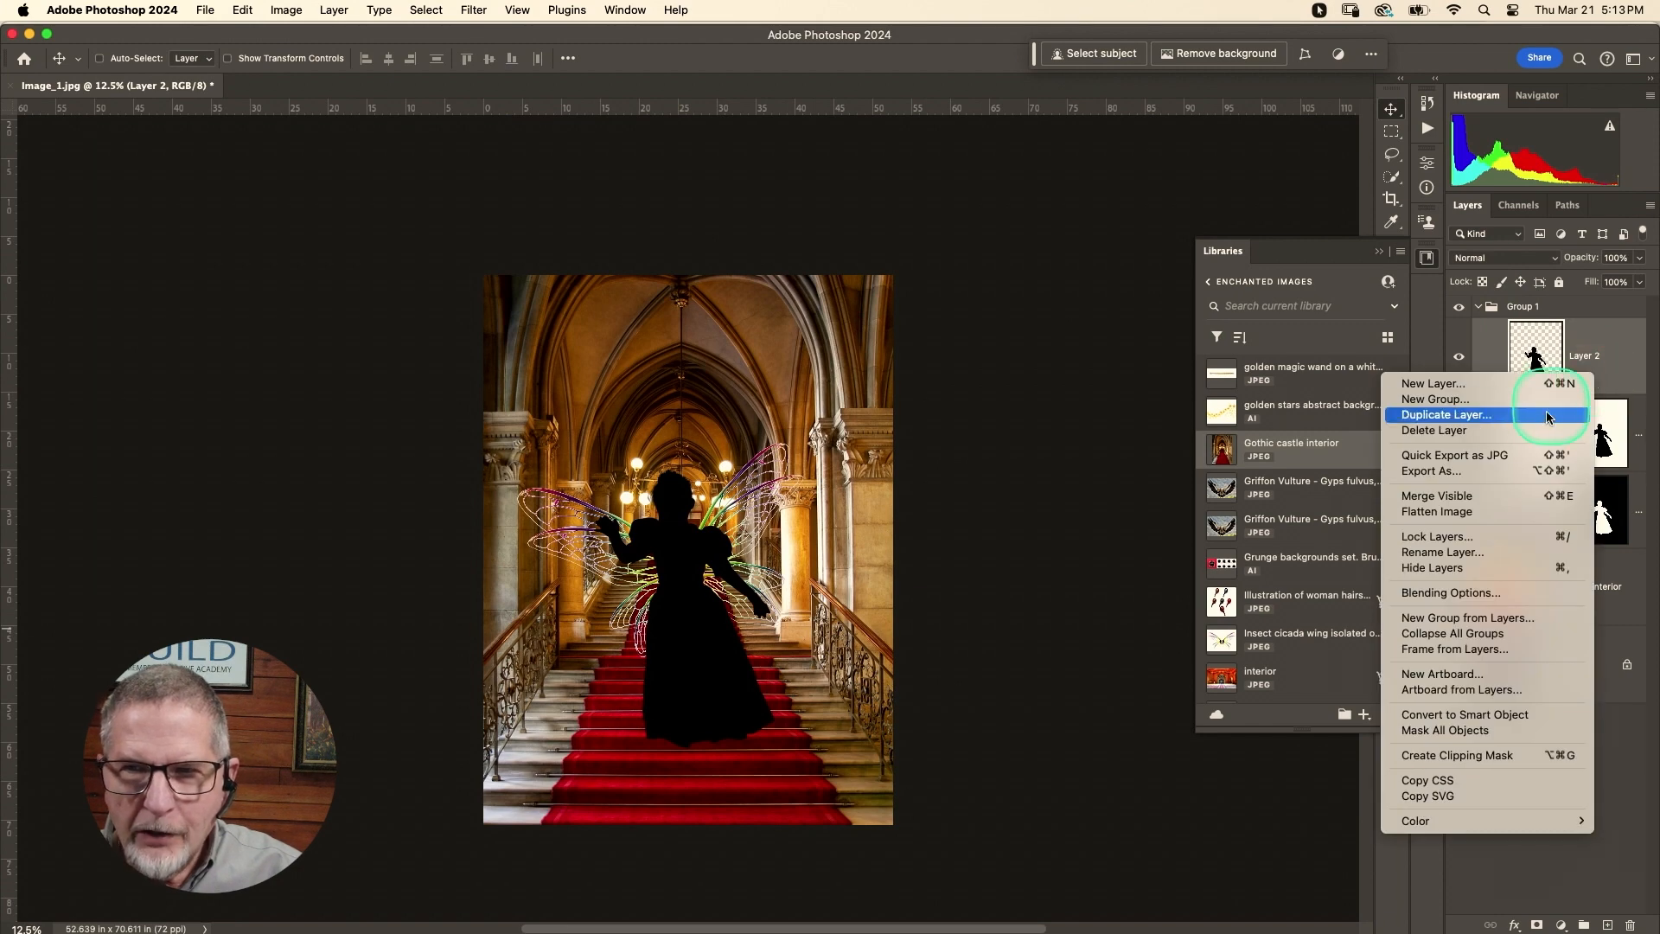
{"action": "left_click", "coordinate": [1503, 714]}
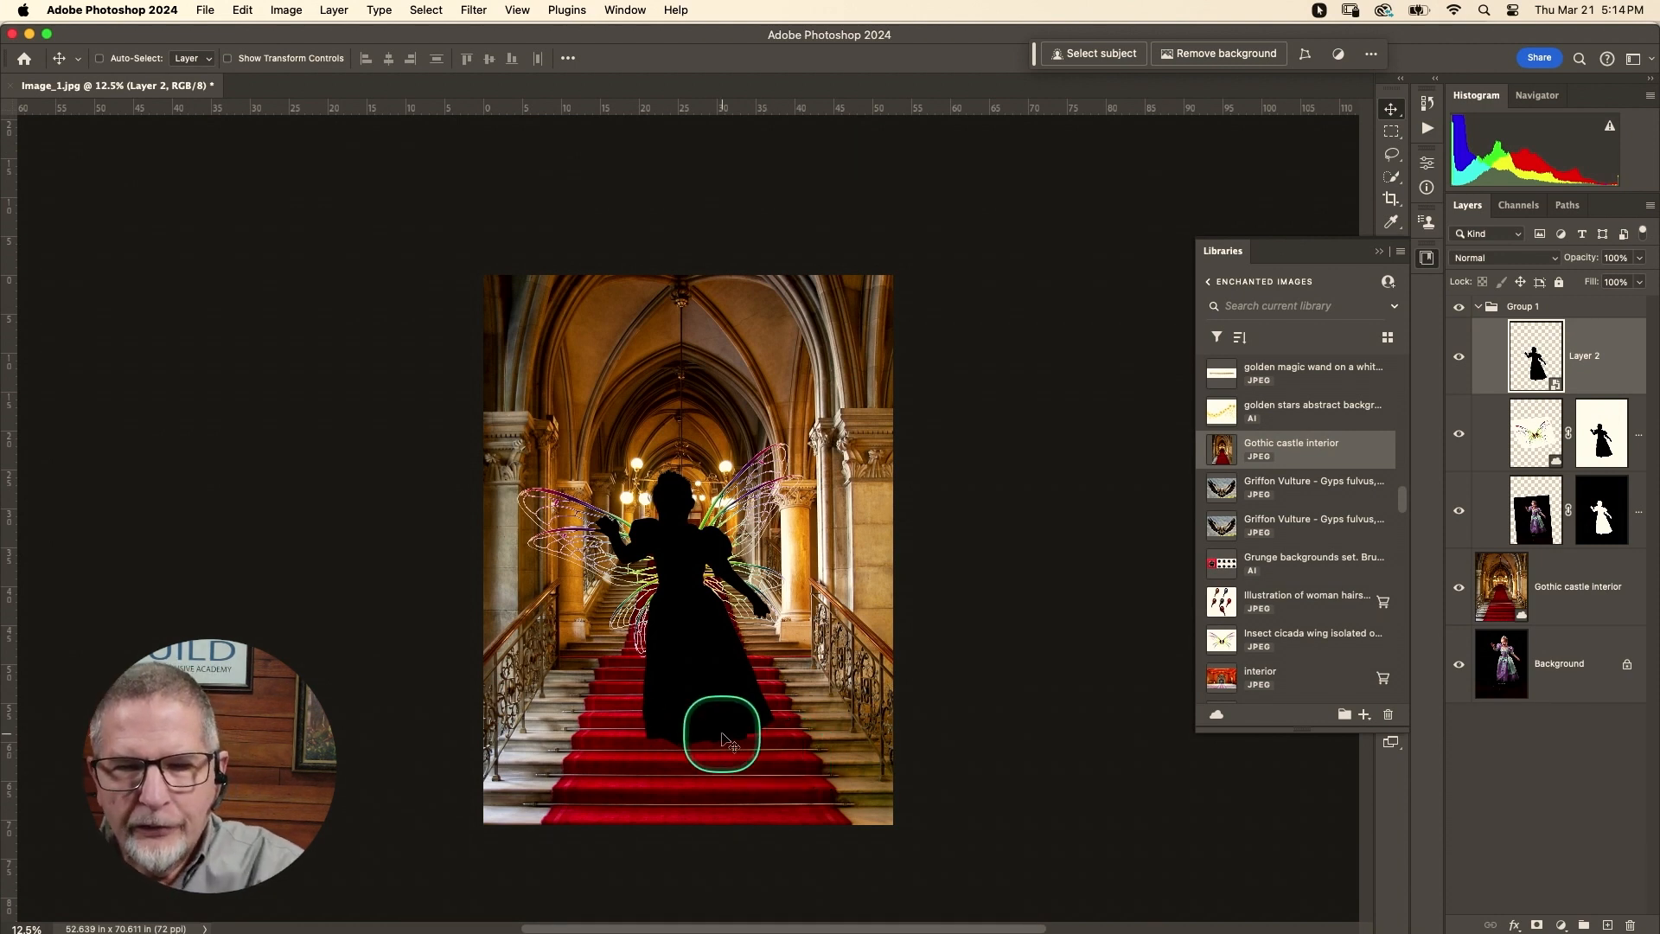
{"action": "key", "text": "super+t"}
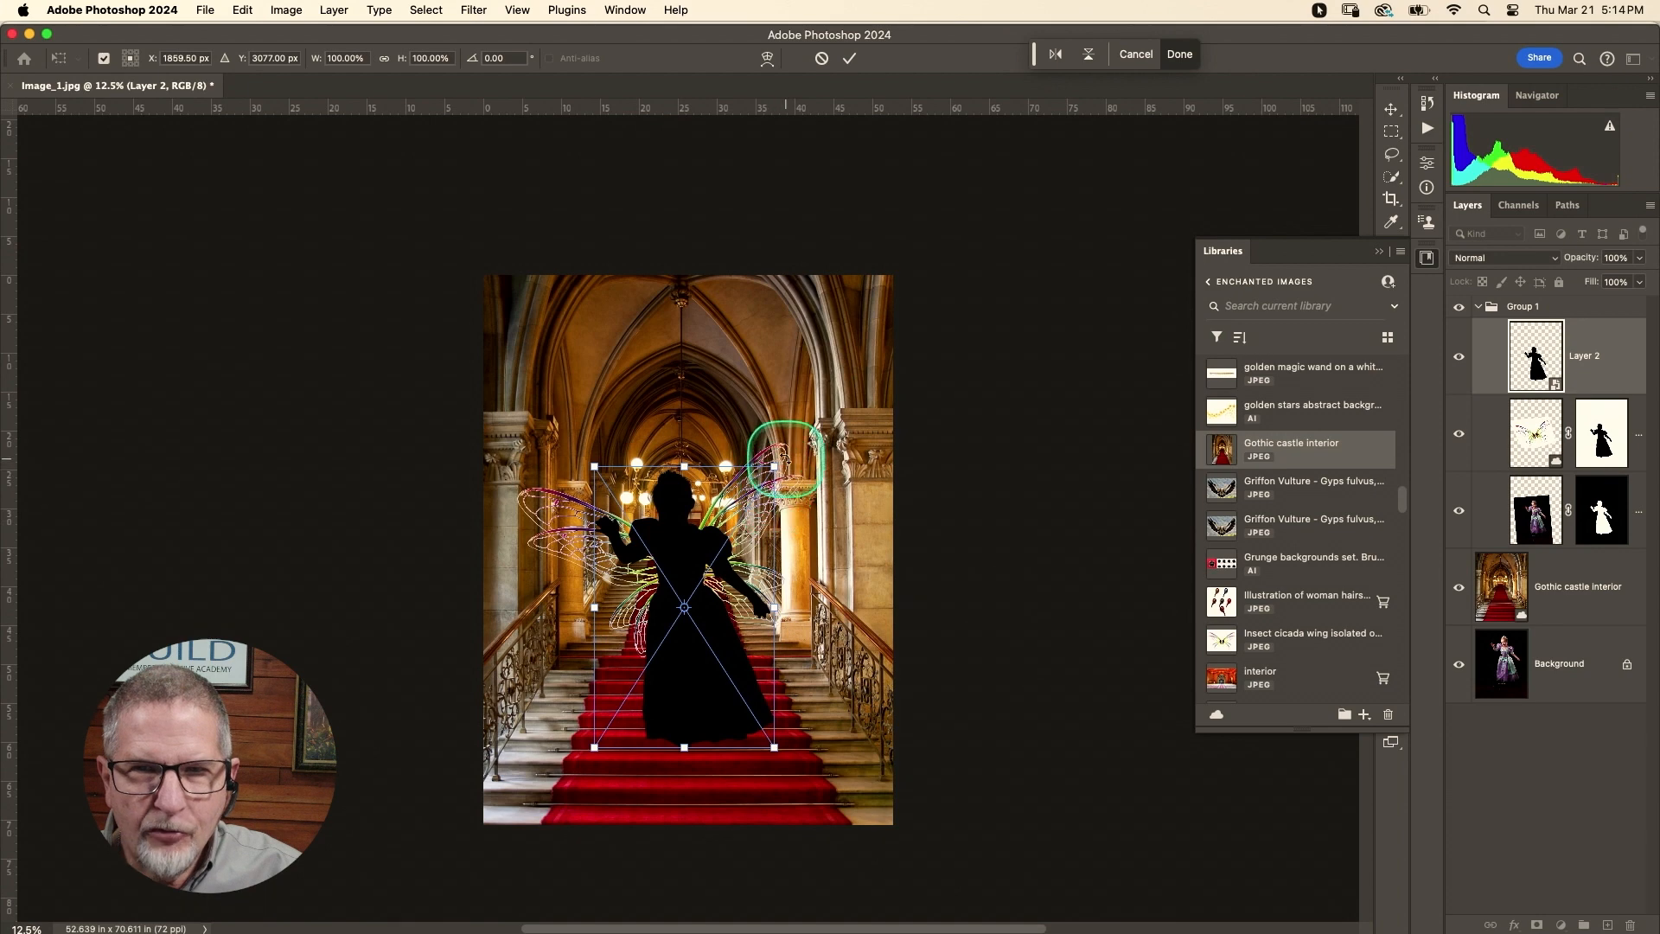
{"action": "left_click_drag", "start_coordinate": [786, 460], "coordinate": [812, 482]}
{"action": "left_click_drag", "start_coordinate": [716, 595], "coordinate": [772, 600]}
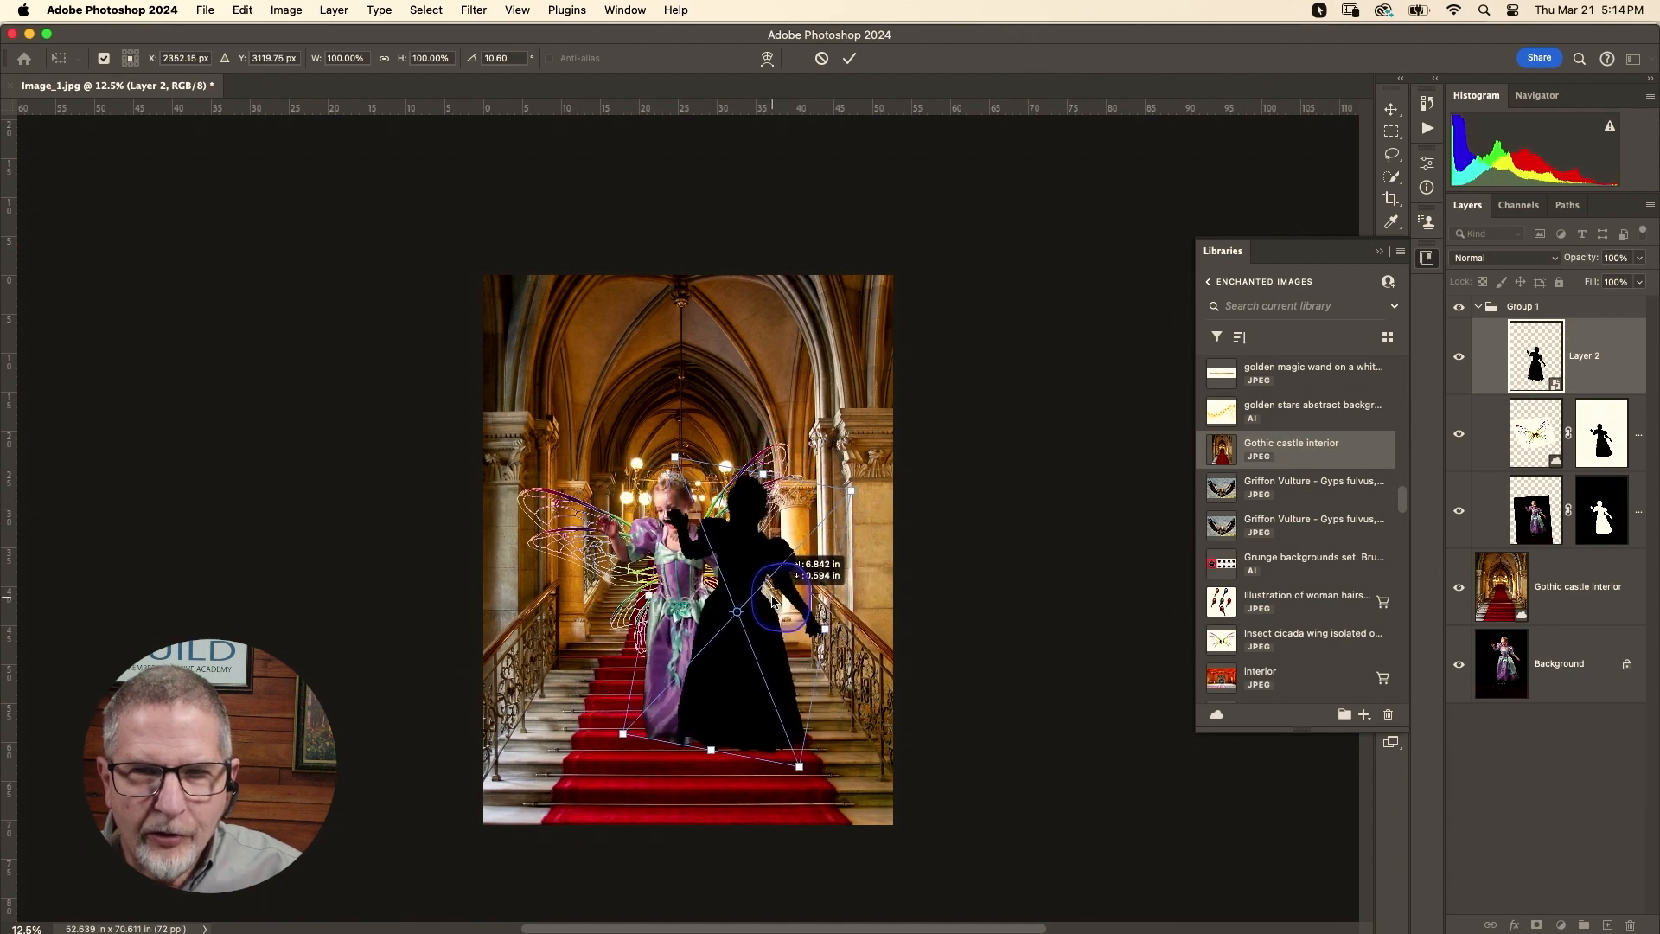
- Distort the silhouette into a slanted shadow beside the girl, about 216% wide by 108% high, and commit the transform
{"action": "right_click", "coordinate": [760, 644]}
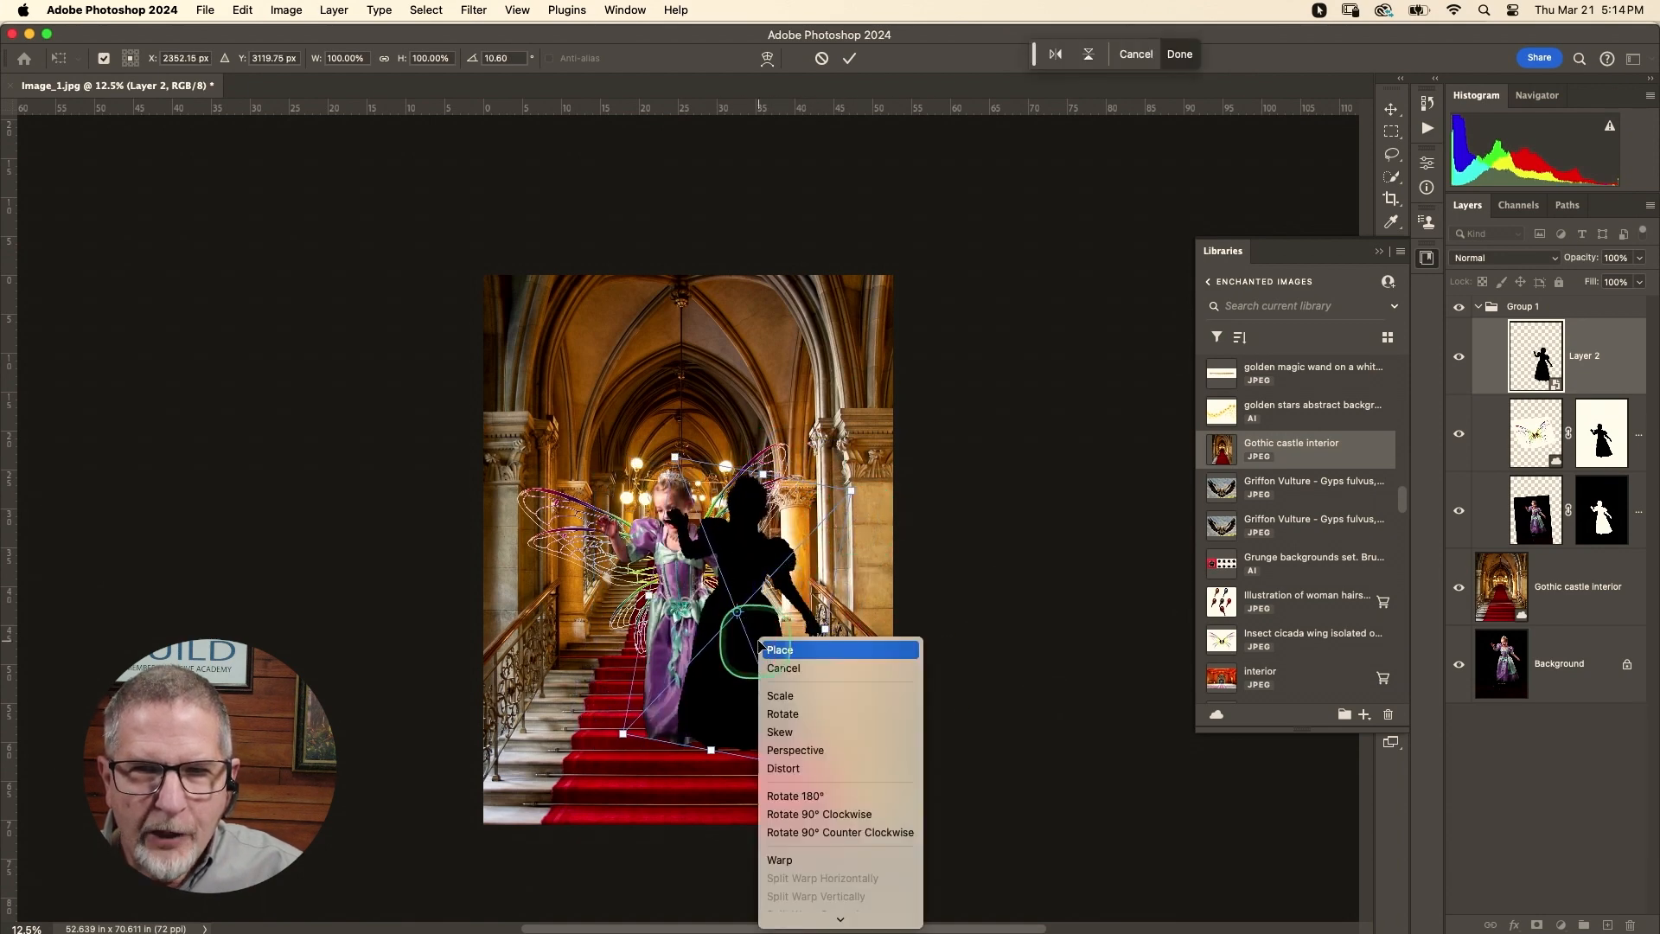
{"action": "left_click", "coordinate": [794, 769]}
{"action": "left_click_drag", "start_coordinate": [853, 492], "coordinate": [1058, 477]}
{"action": "left_click", "coordinate": [835, 577]}
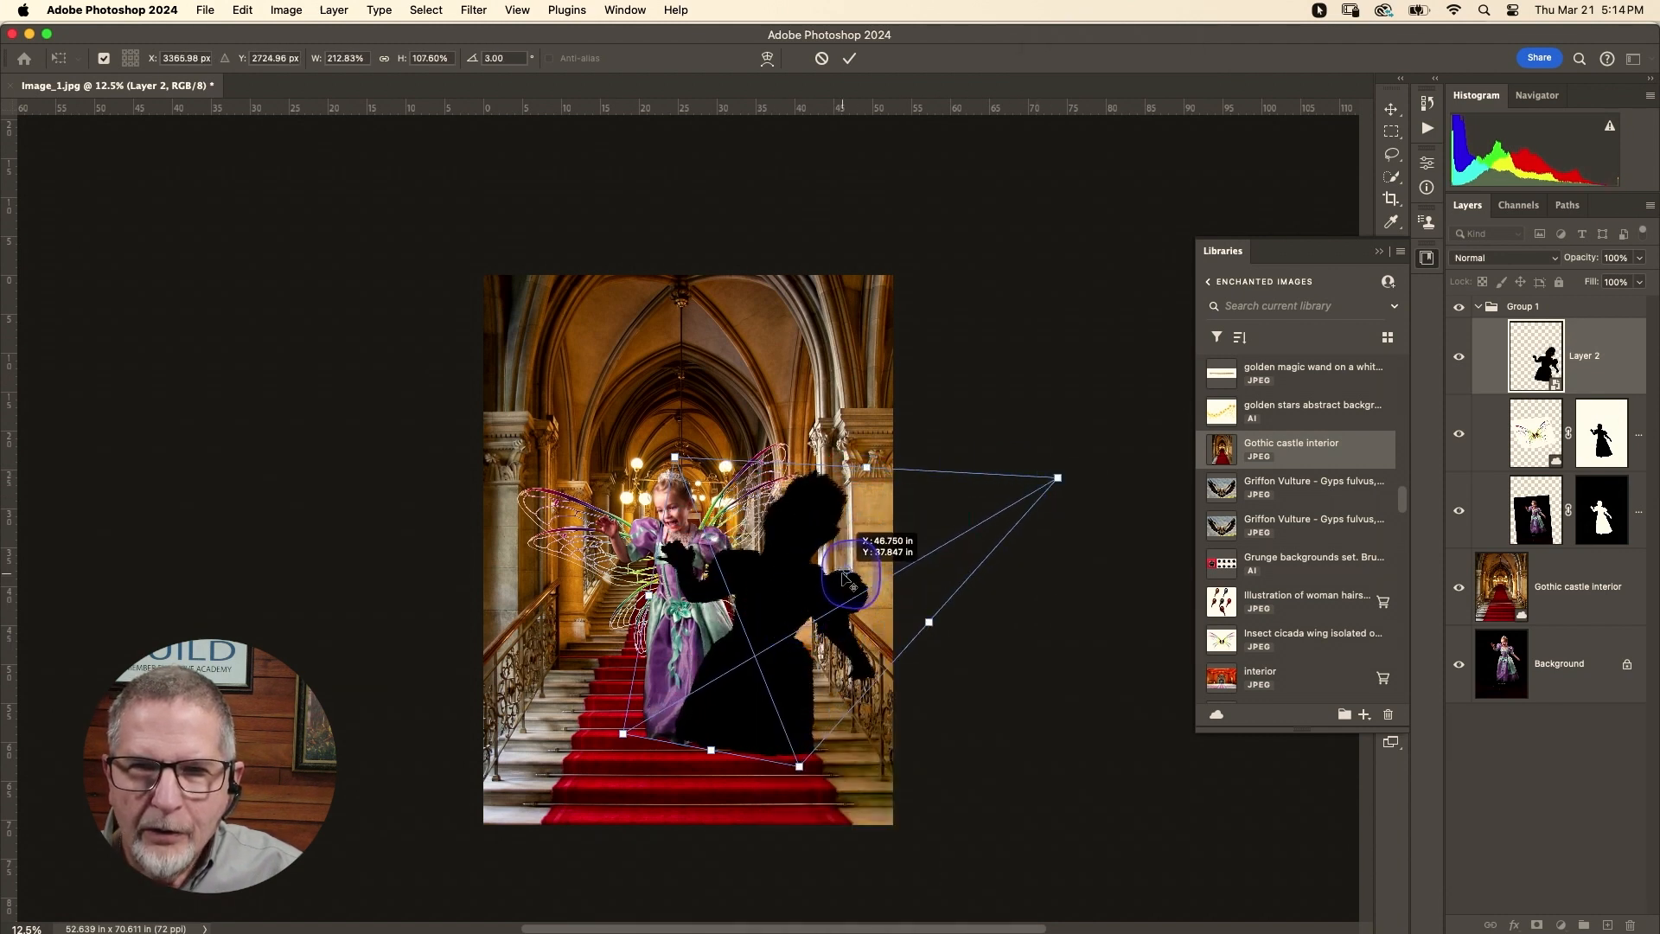
{"action": "mouse_move", "coordinate": [766, 577]}
{"action": "left_mouse_down"}
{"action": "mouse_move", "coordinate": [797, 562]}
{"action": "mouse_move", "coordinate": [787, 572]}
{"action": "left_mouse_up"}
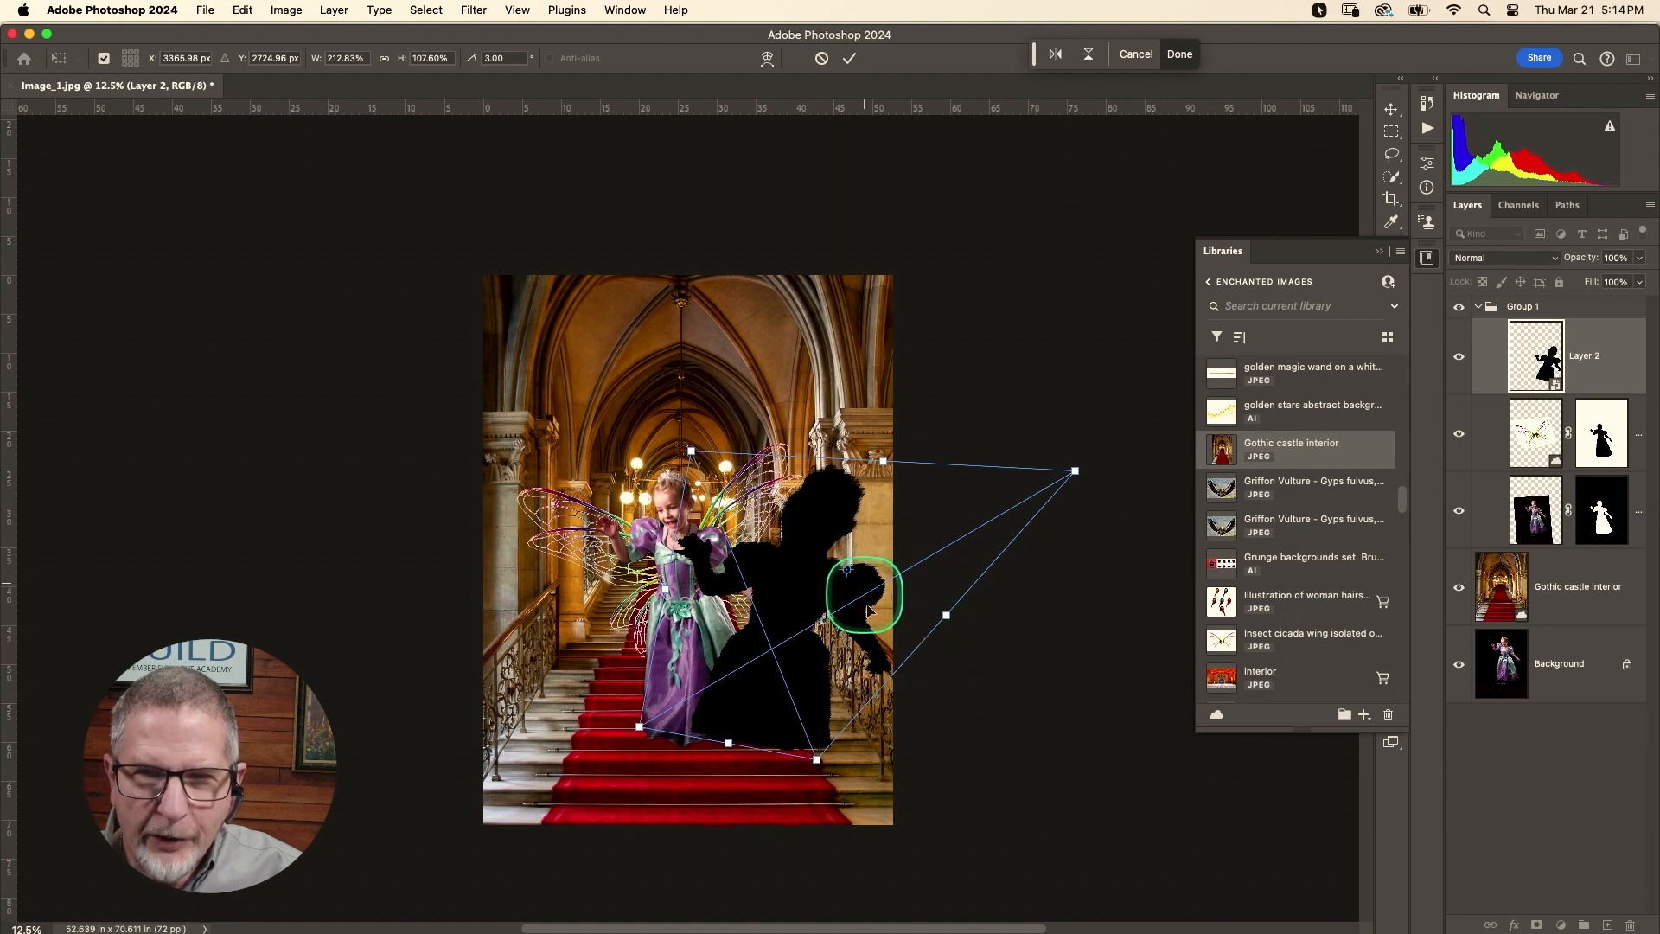
{"action": "left_click_drag", "start_coordinate": [948, 616], "coordinate": [952, 618]}
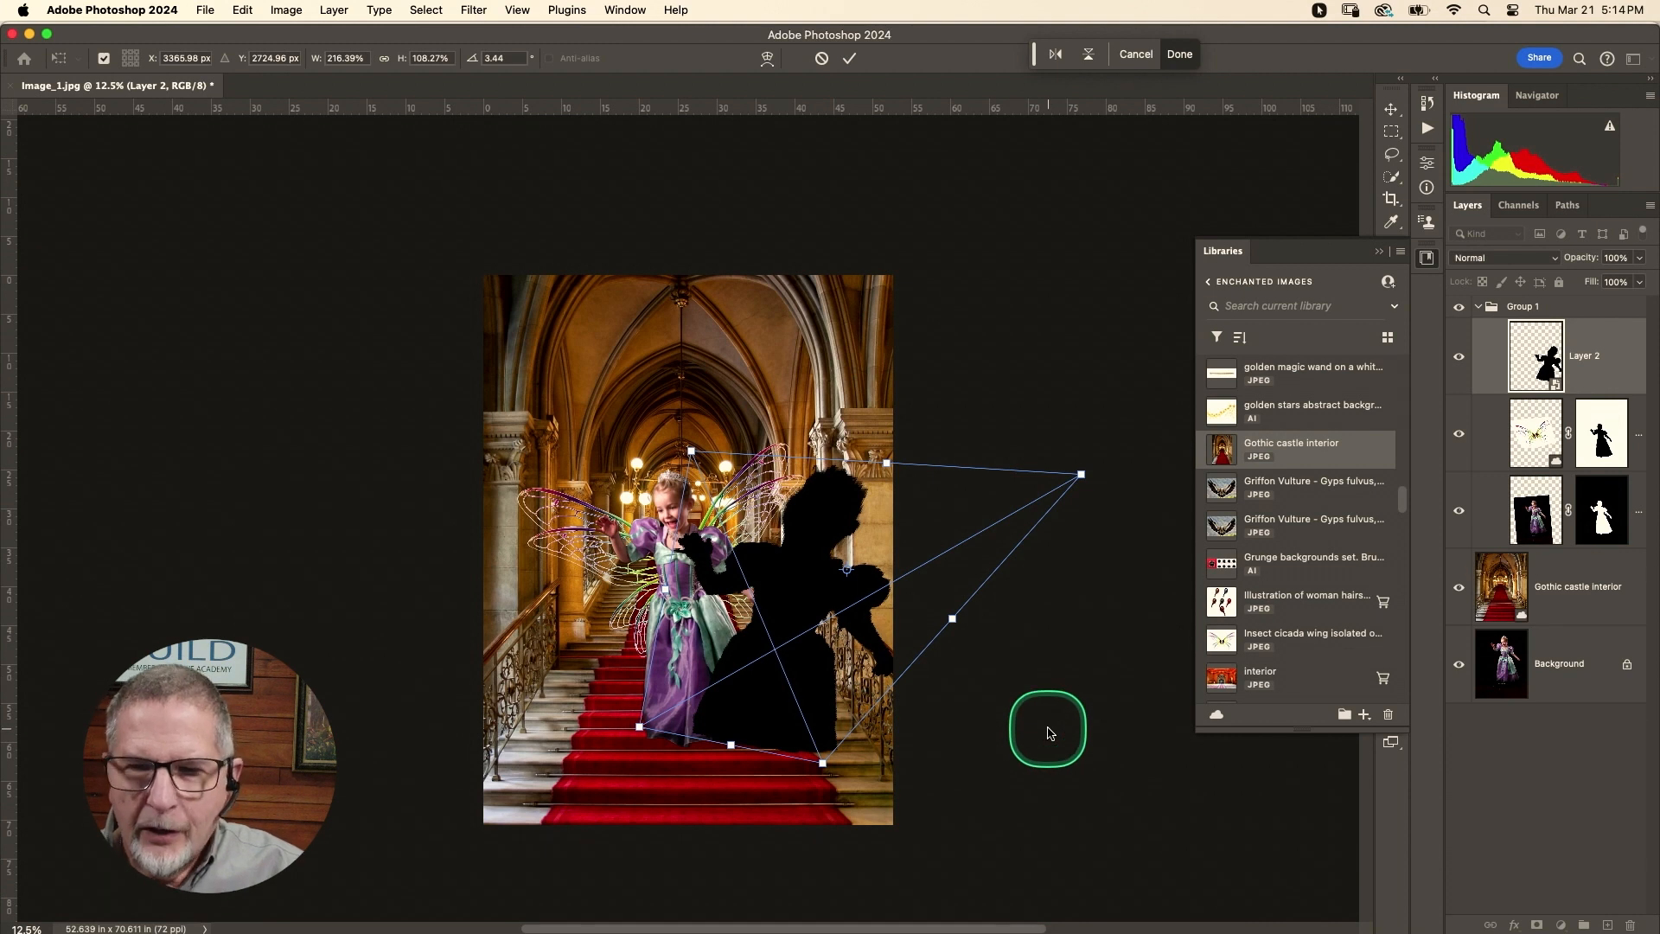
{"action": "key", "text": "Return"}
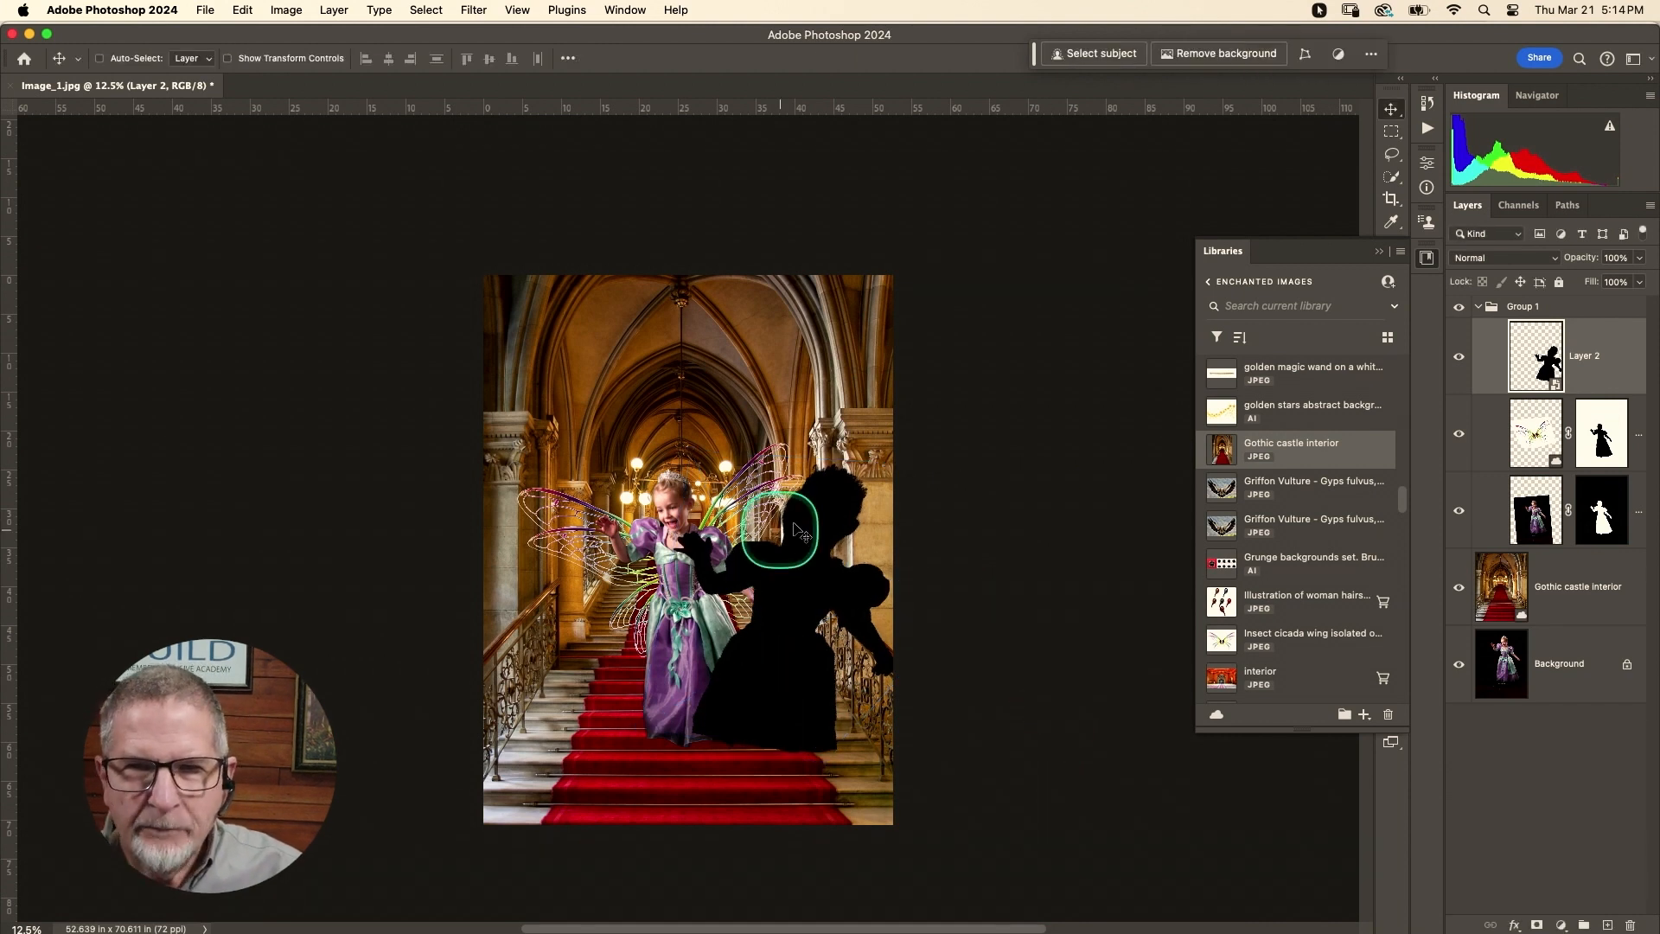
- Soften the shadow silhouette with a Gaussian Blur of about 85 pixels radius
{"action": "left_click", "coordinate": [474, 10]}
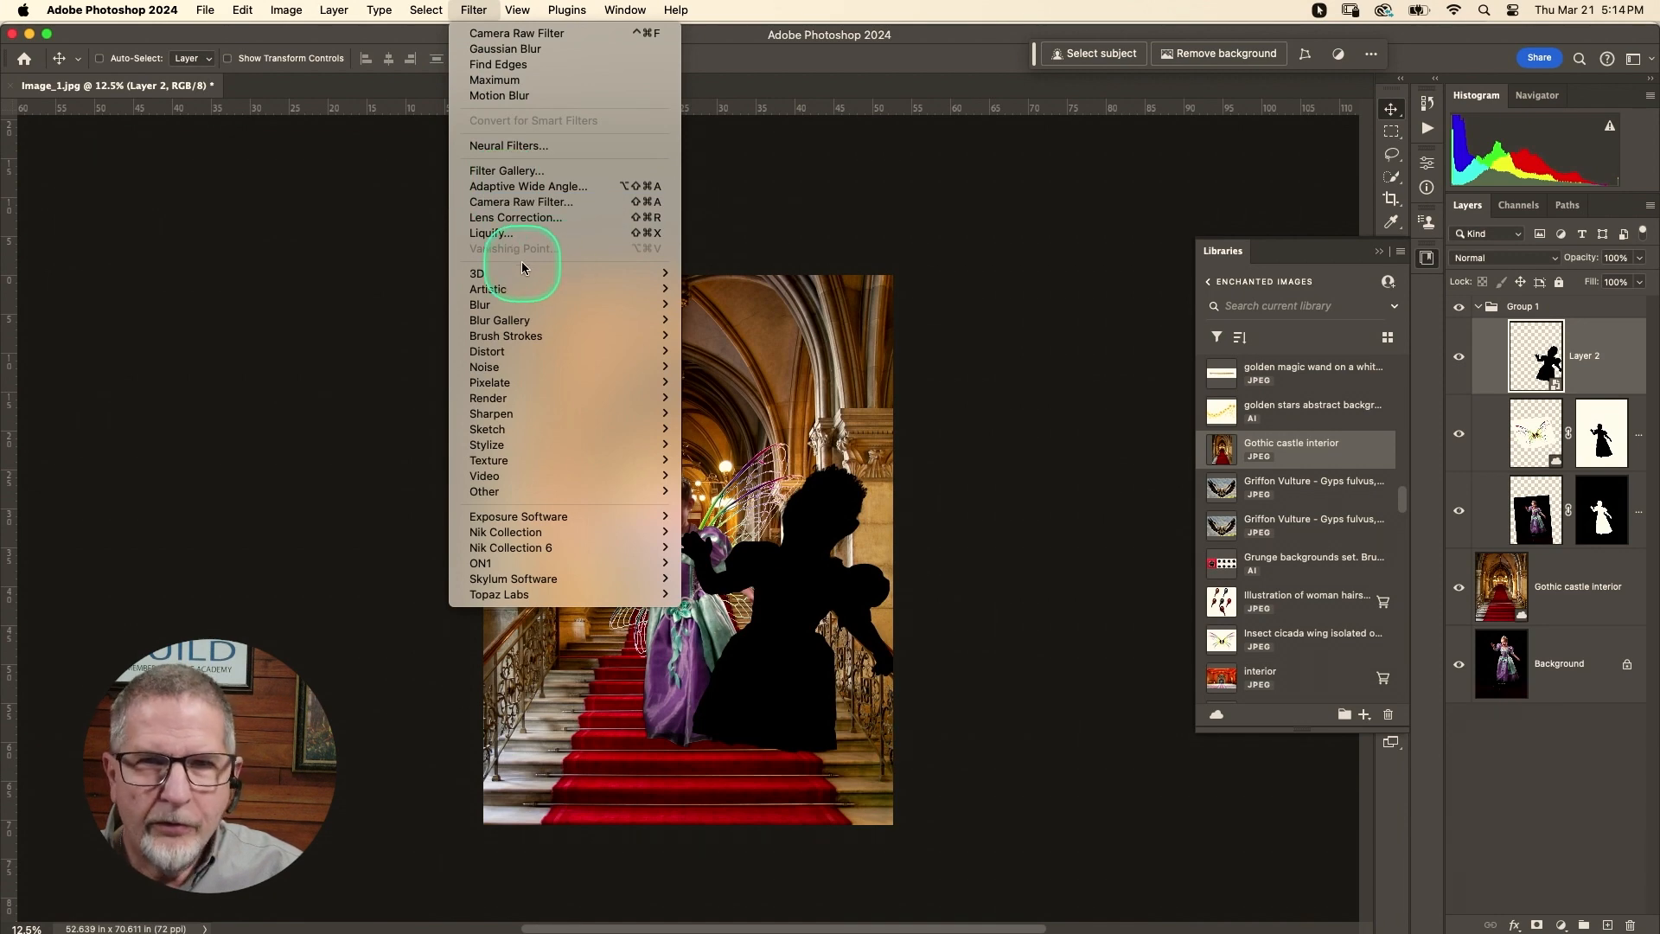
{"action": "mouse_move", "coordinate": [501, 304]}
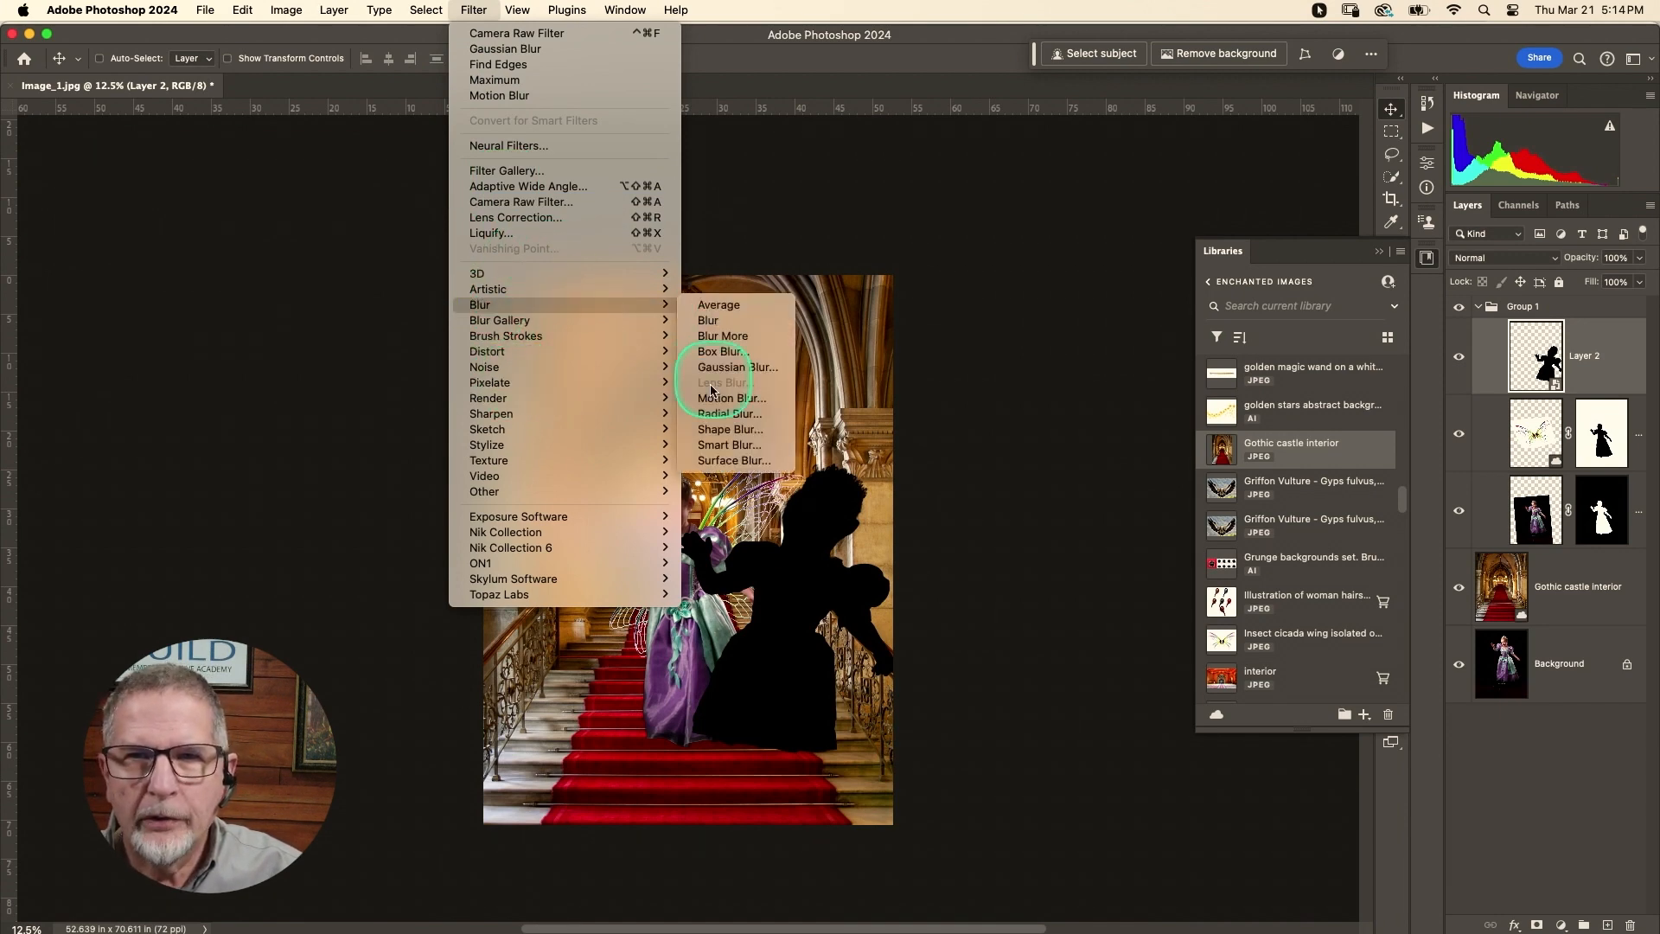
{"action": "left_click", "coordinate": [732, 366]}
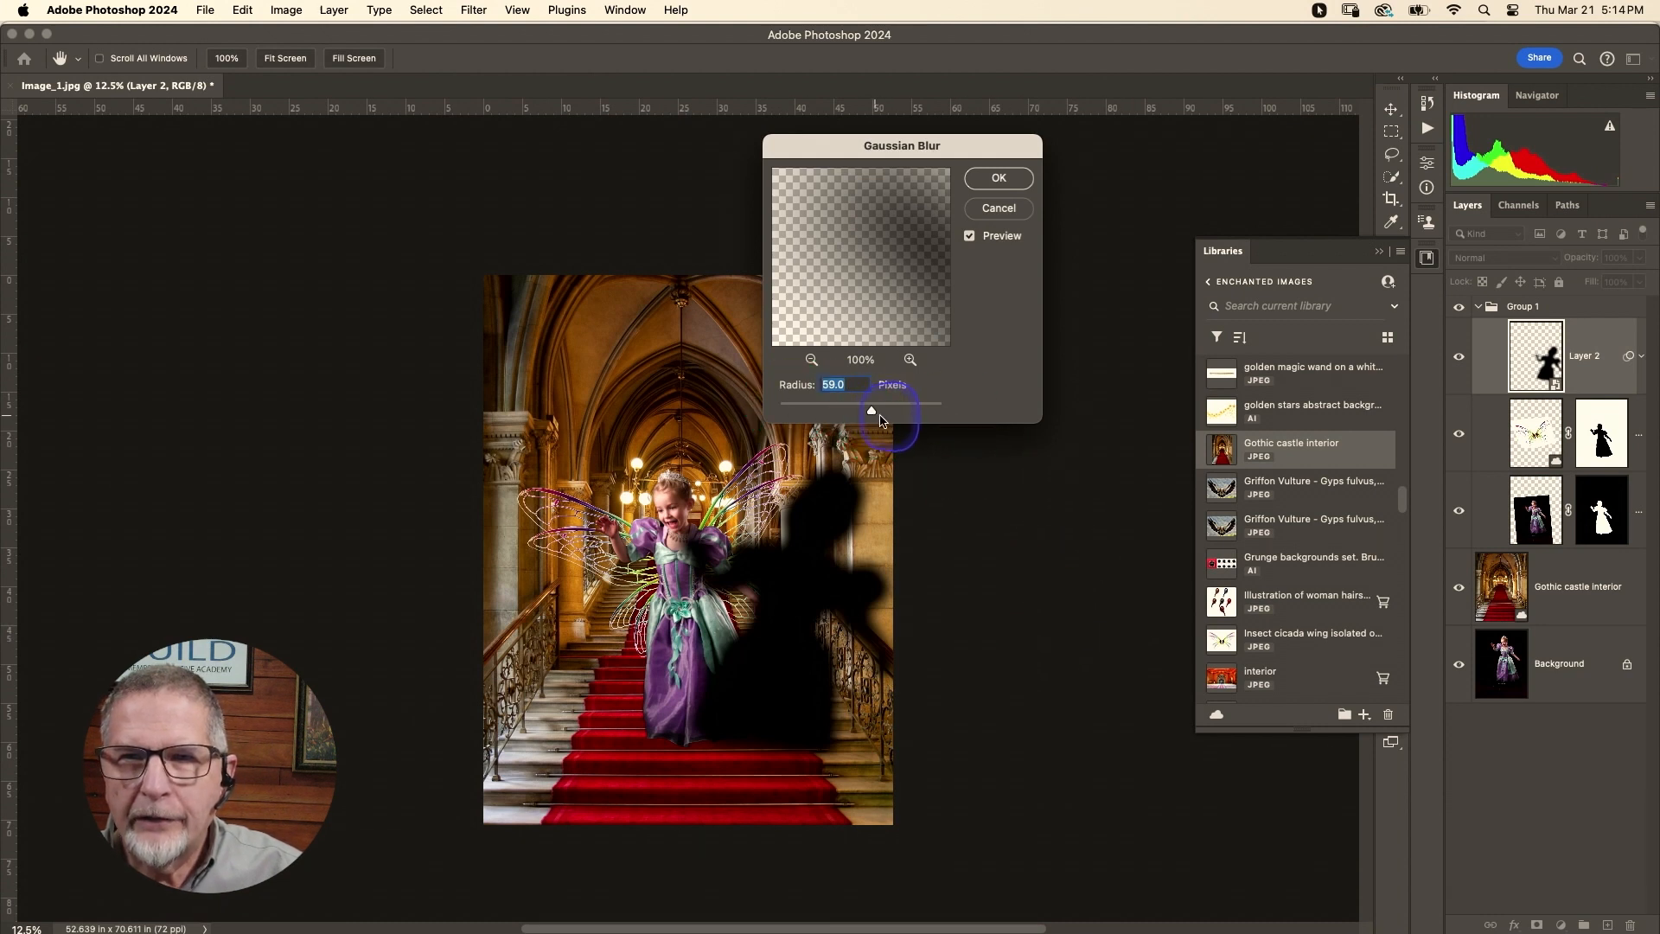
{"action": "left_click_drag", "start_coordinate": [881, 421], "coordinate": [887, 421]}
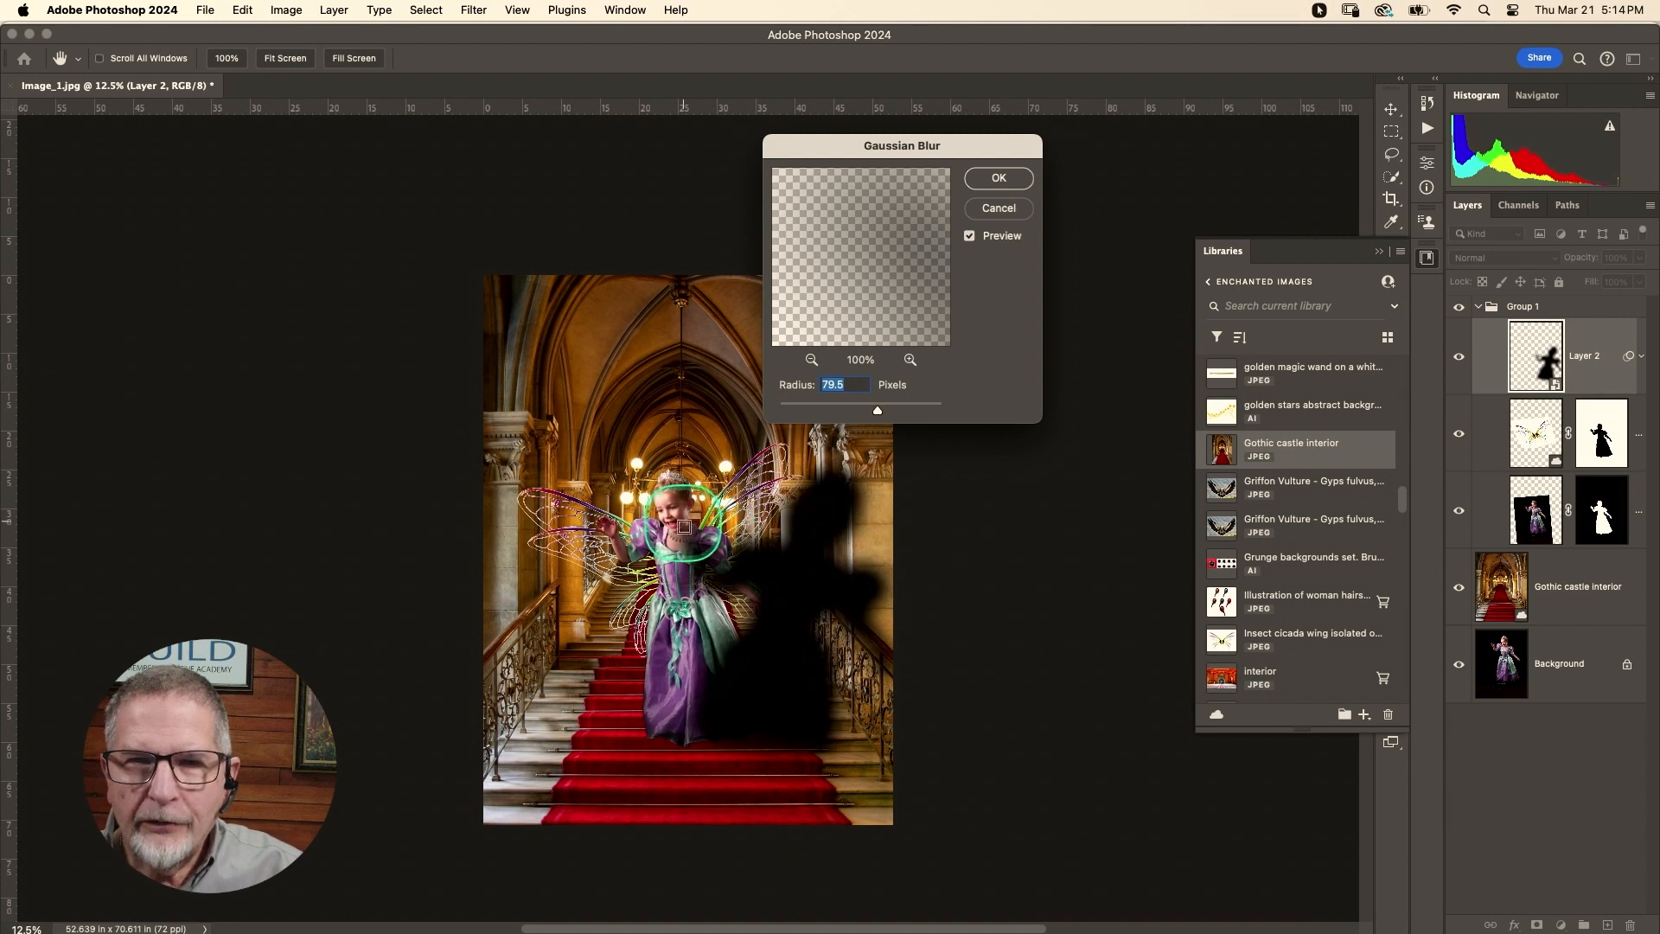
{"action": "left_click_drag", "start_coordinate": [877, 410], "coordinate": [886, 412]}
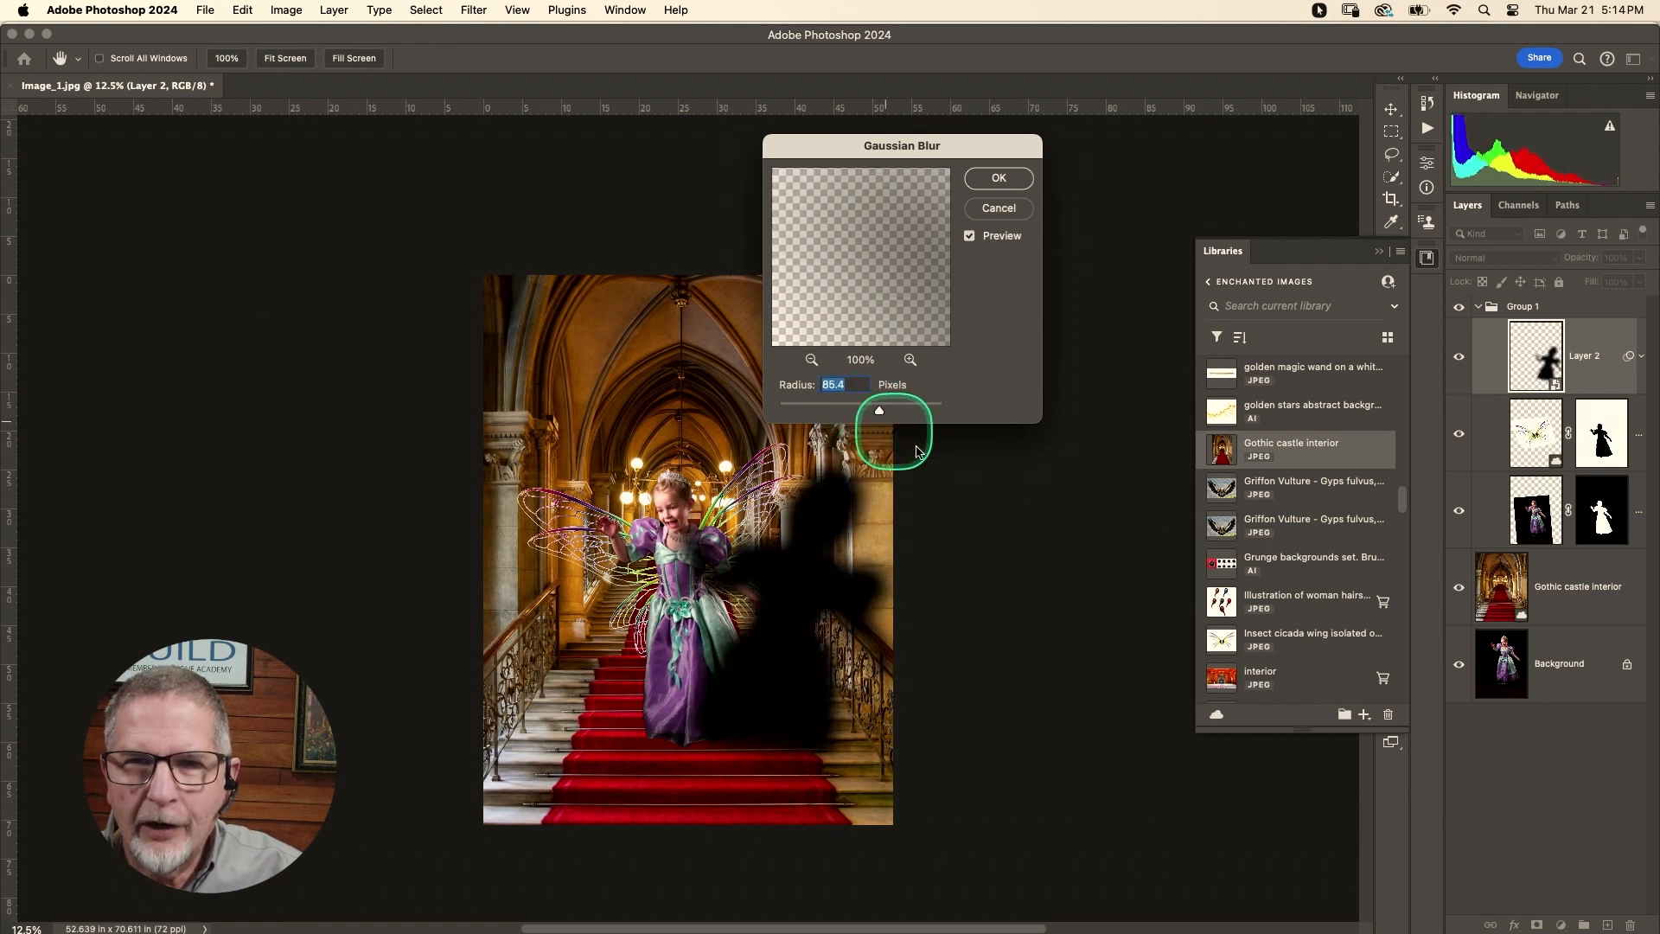
{"action": "left_click", "coordinate": [999, 177]}
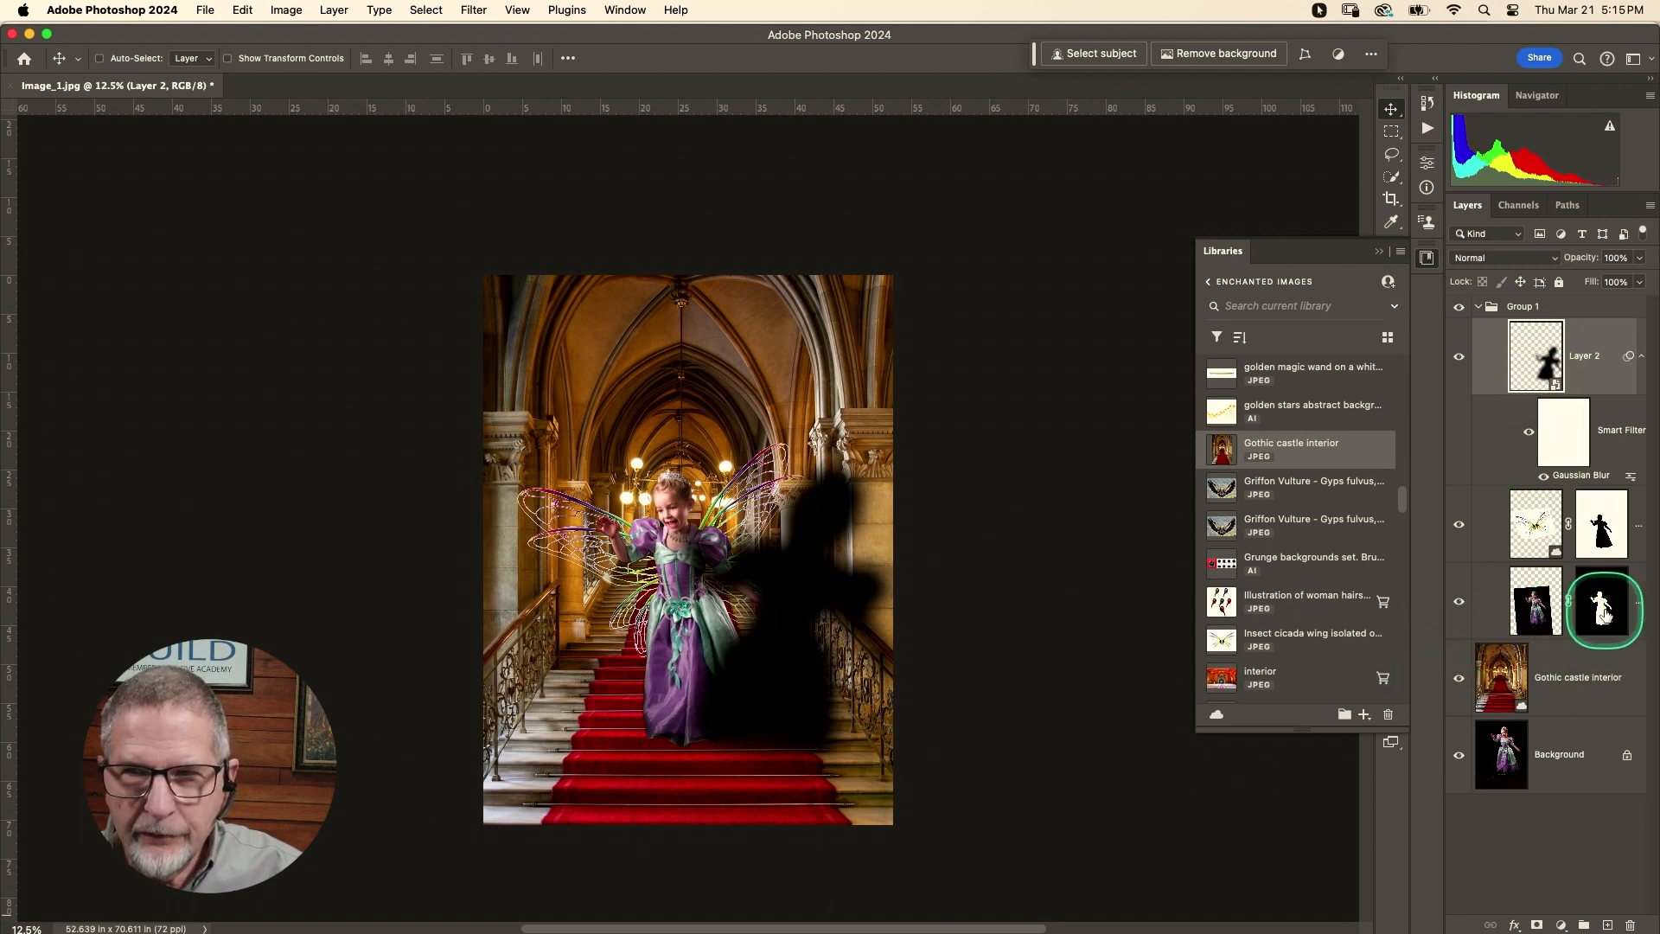
- Add a layer mask to Layer 2 from the girl's mask selection and invert it to keep the shadow off her
{"action": "left_click", "coordinate": [1600, 616]}
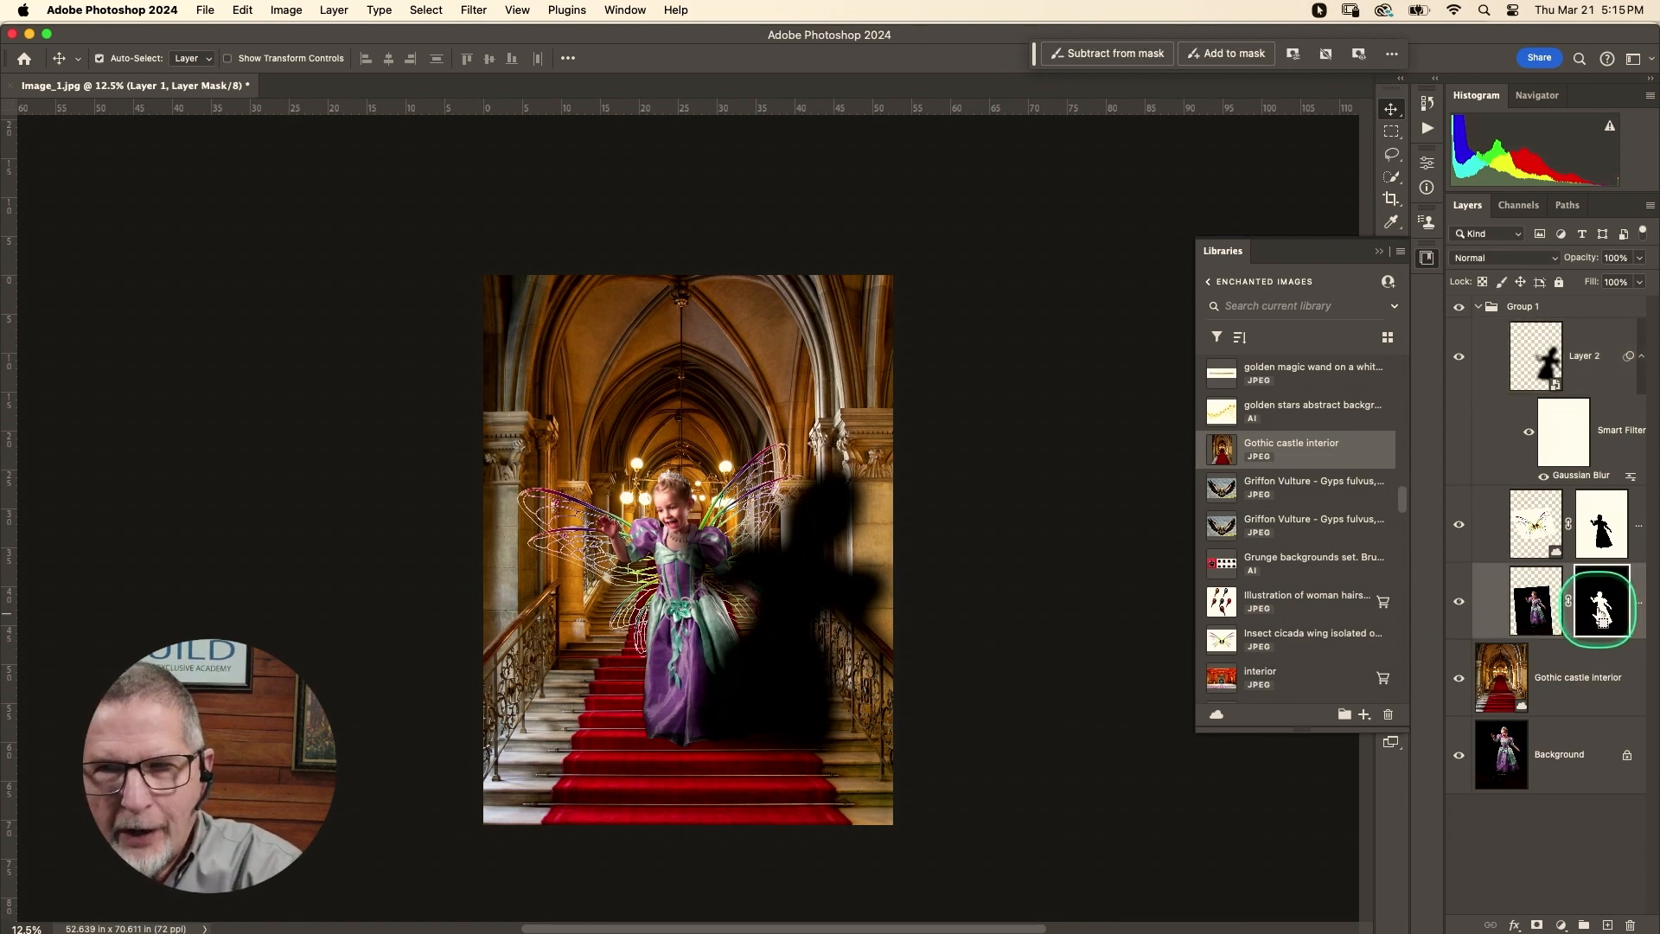
{"action": "left_click", "coordinate": [1601, 615], "text": "super"}
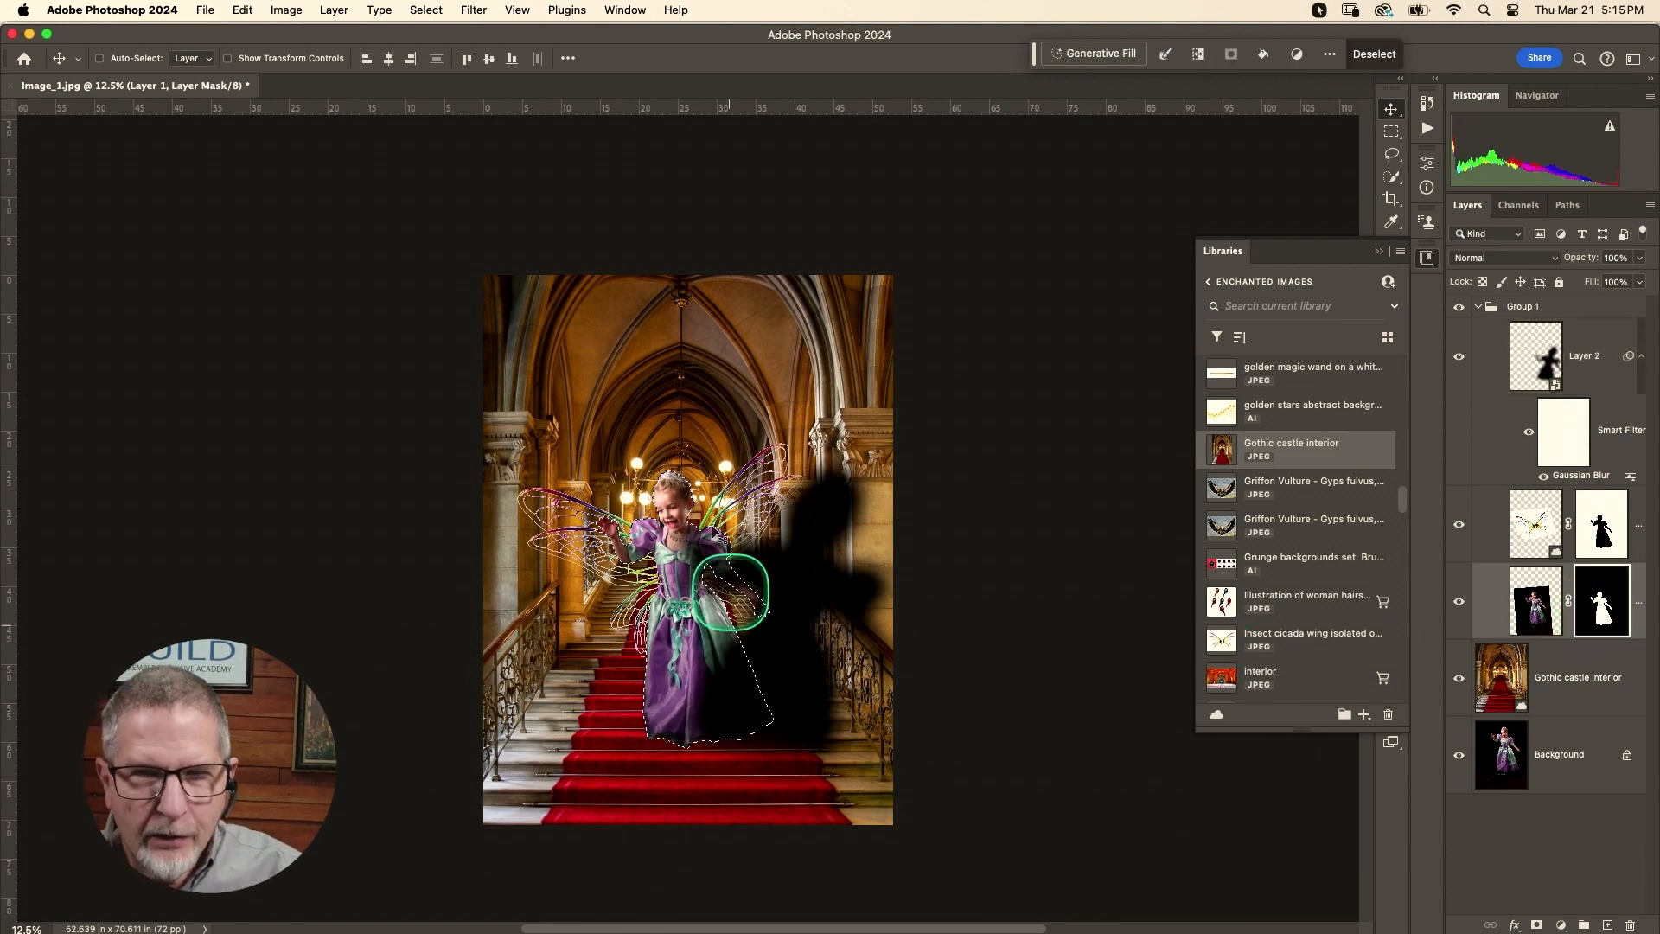
{"action": "left_click", "coordinate": [1578, 343]}
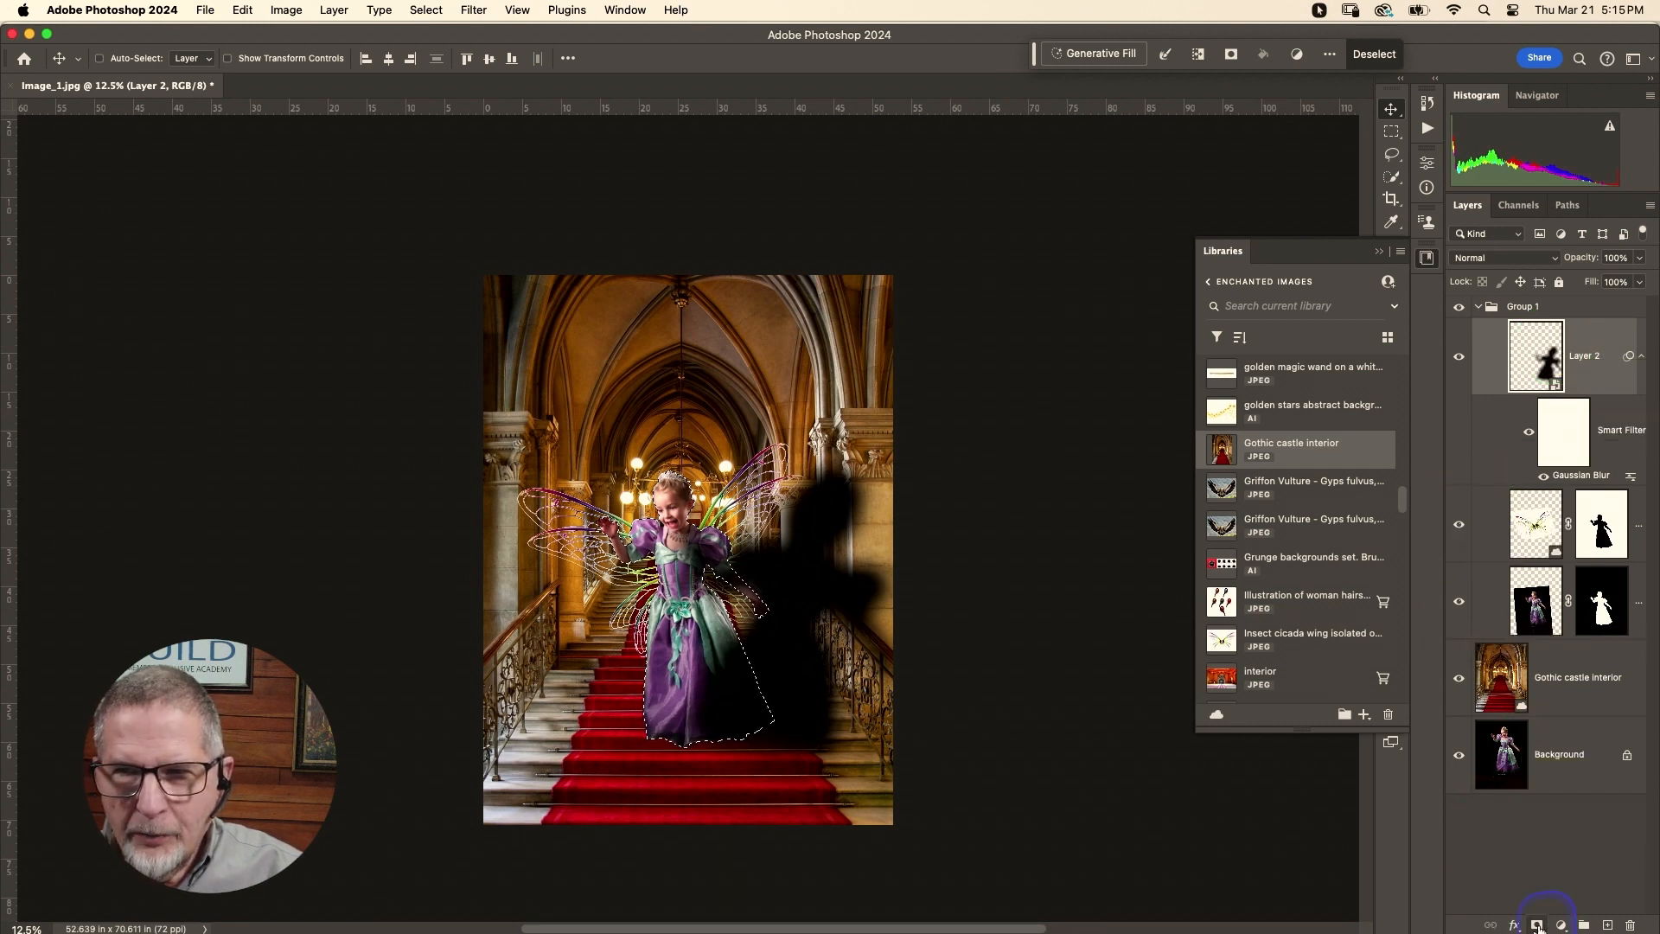
{"action": "left_click", "coordinate": [1537, 925]}
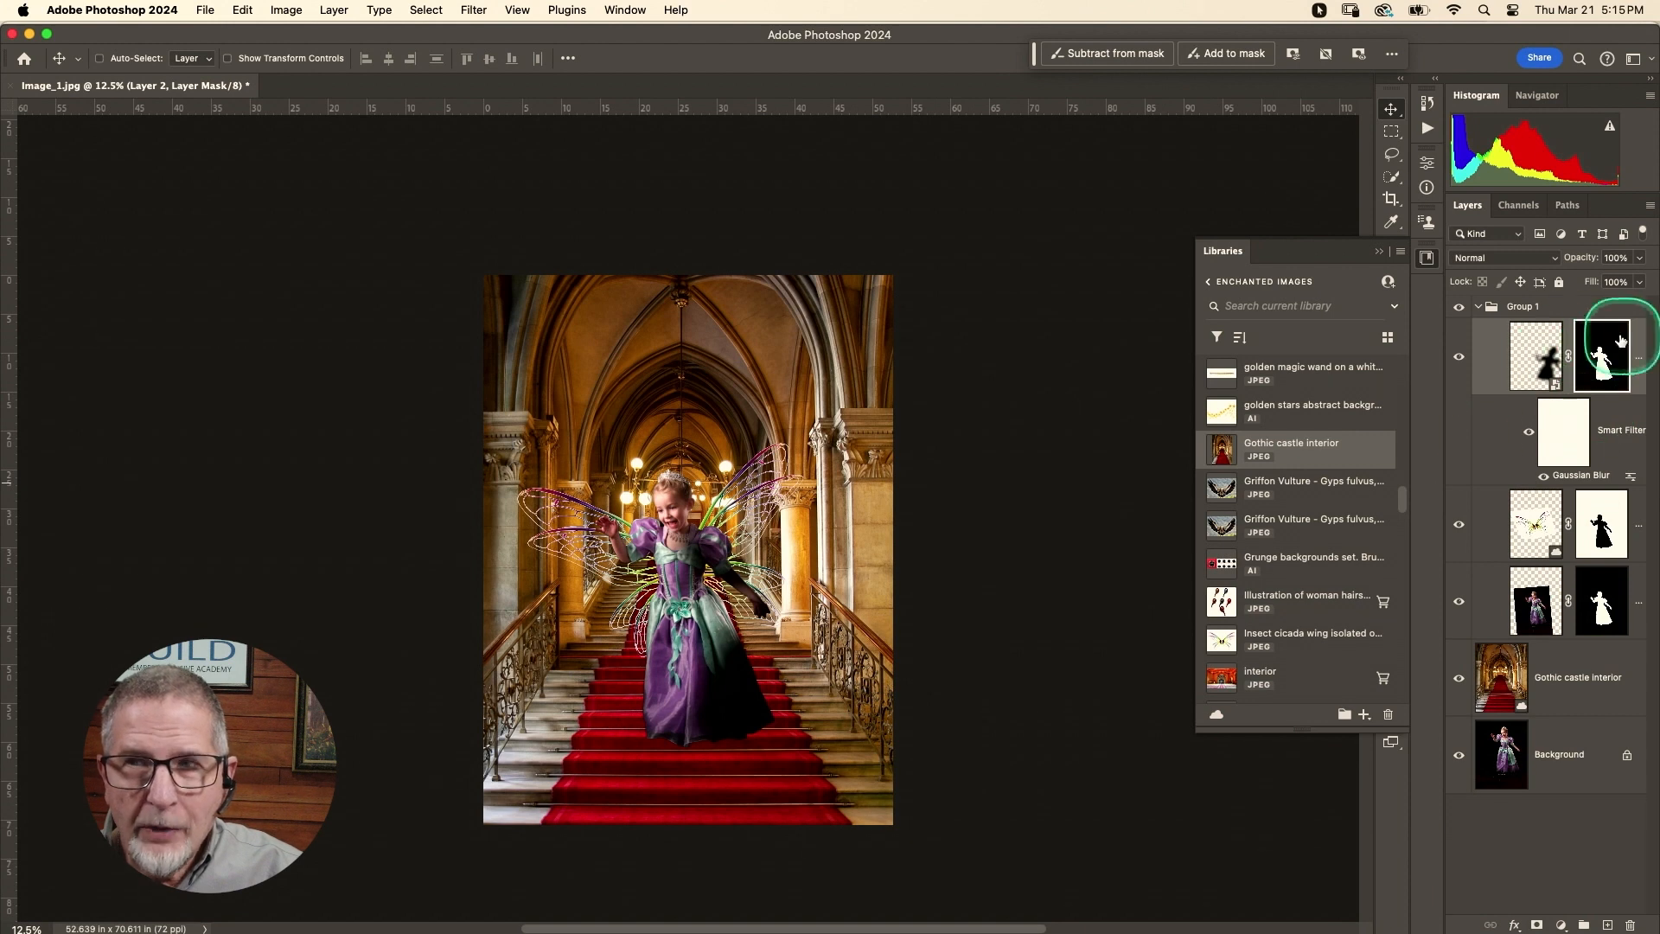
{"action": "double_click", "coordinate": [1601, 365]}
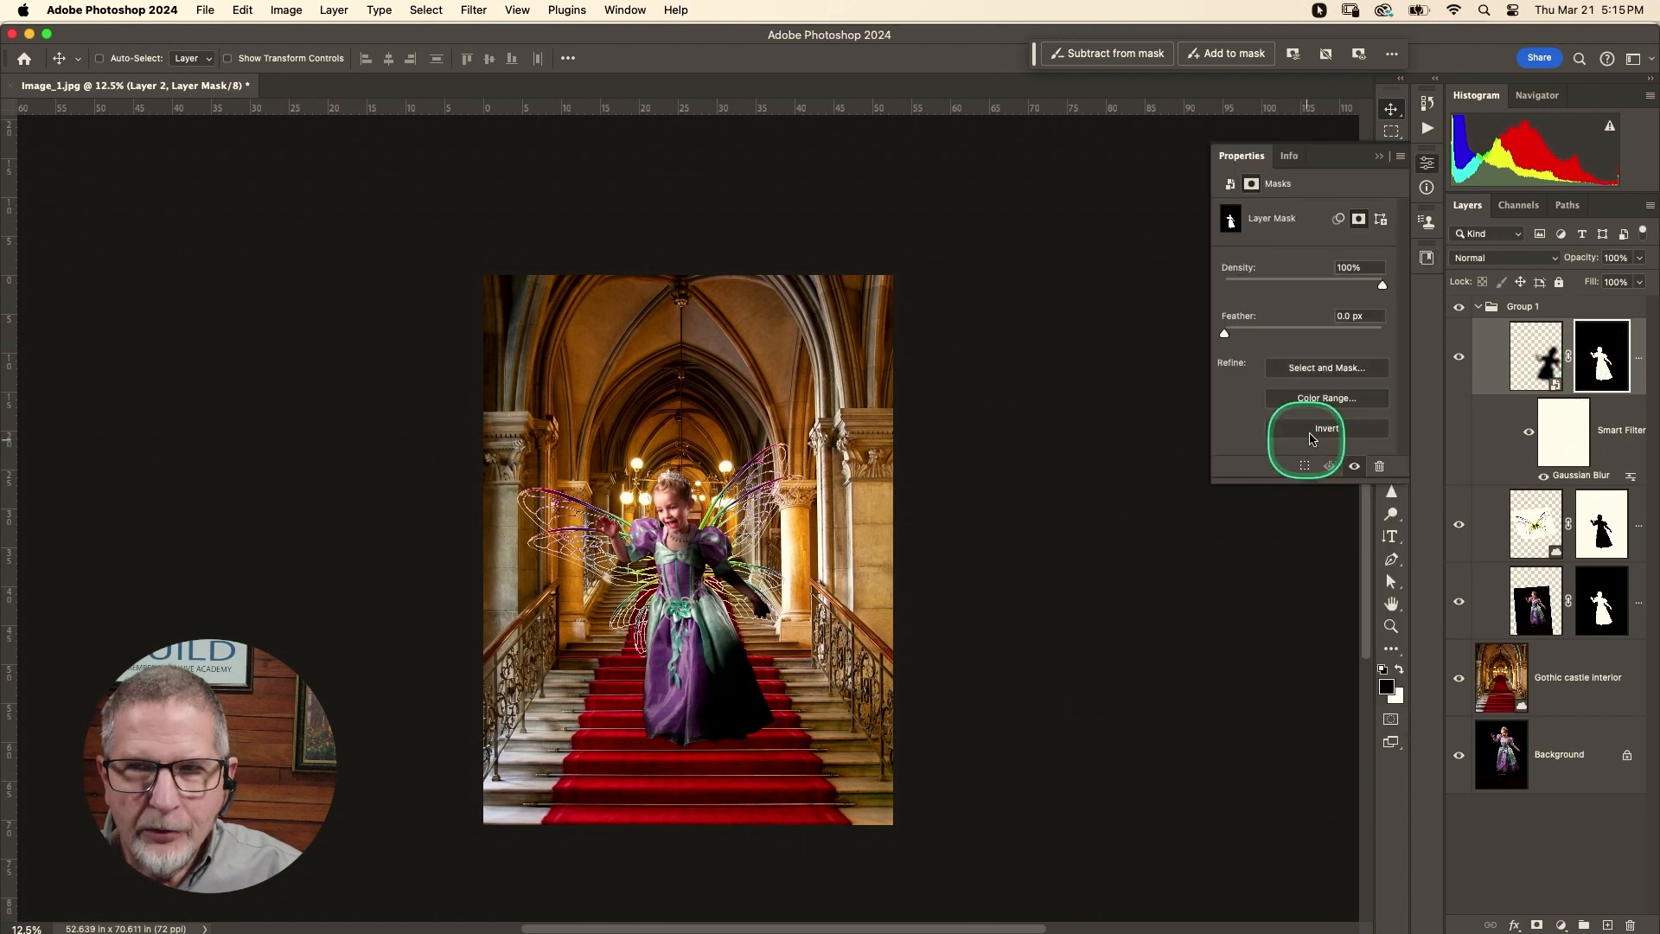
{"action": "left_click", "coordinate": [1323, 429]}
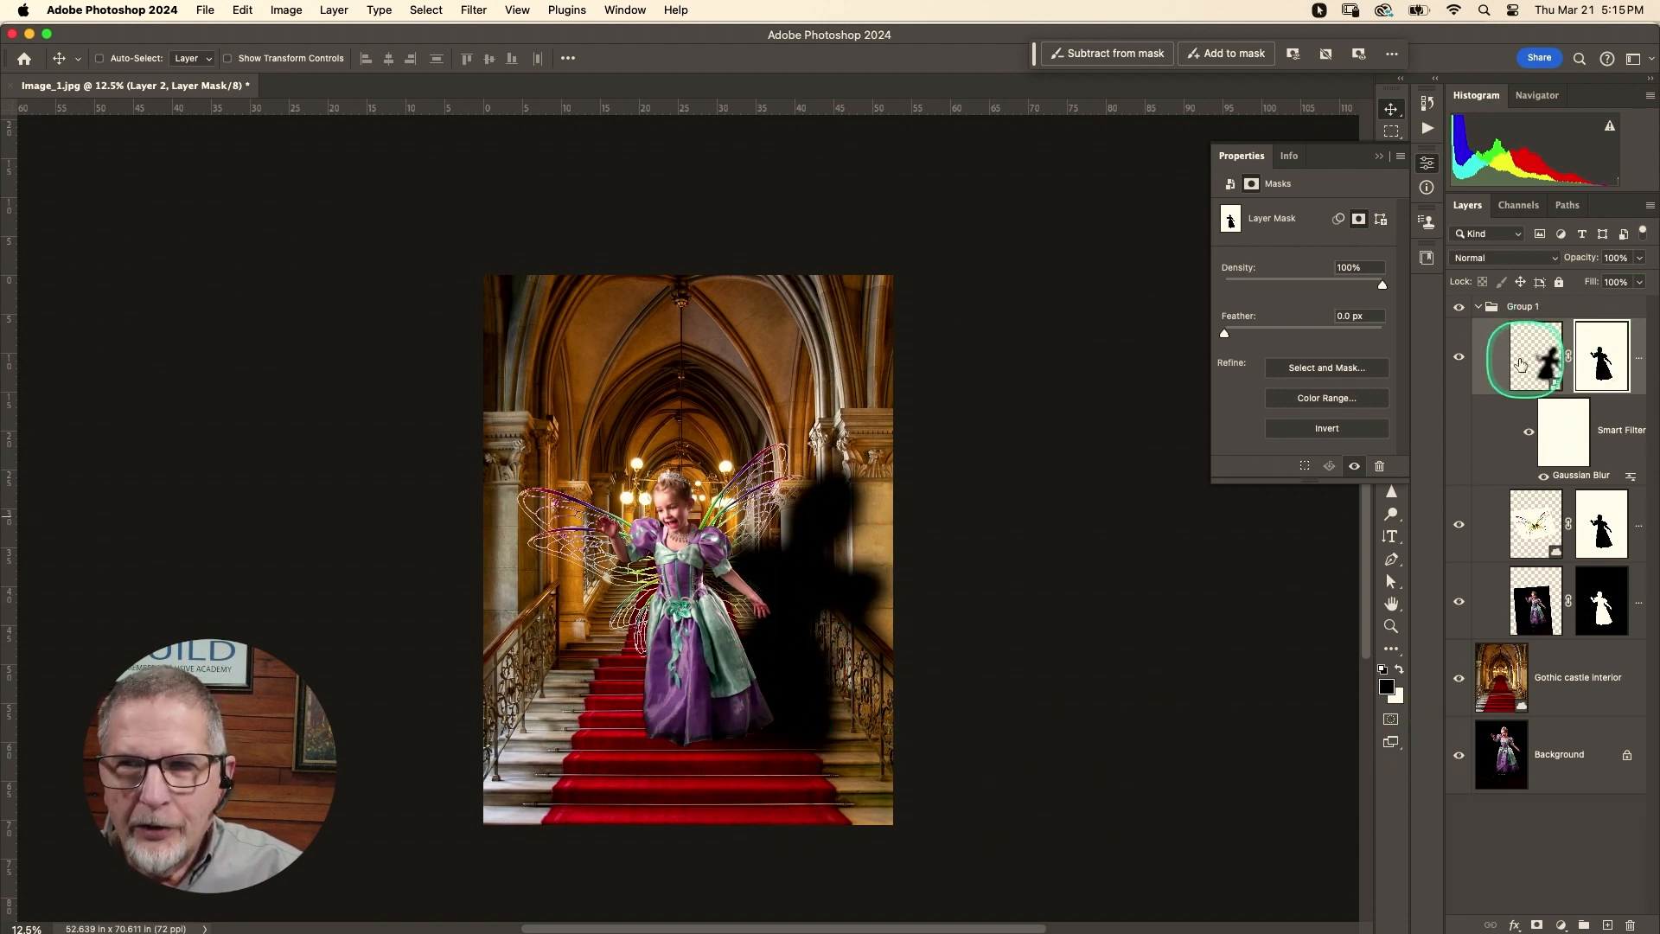
- Lower the opacity of the Layer 2 shadow to 64% and close the layer properties
{"action": "left_click", "coordinate": [1486, 362]}
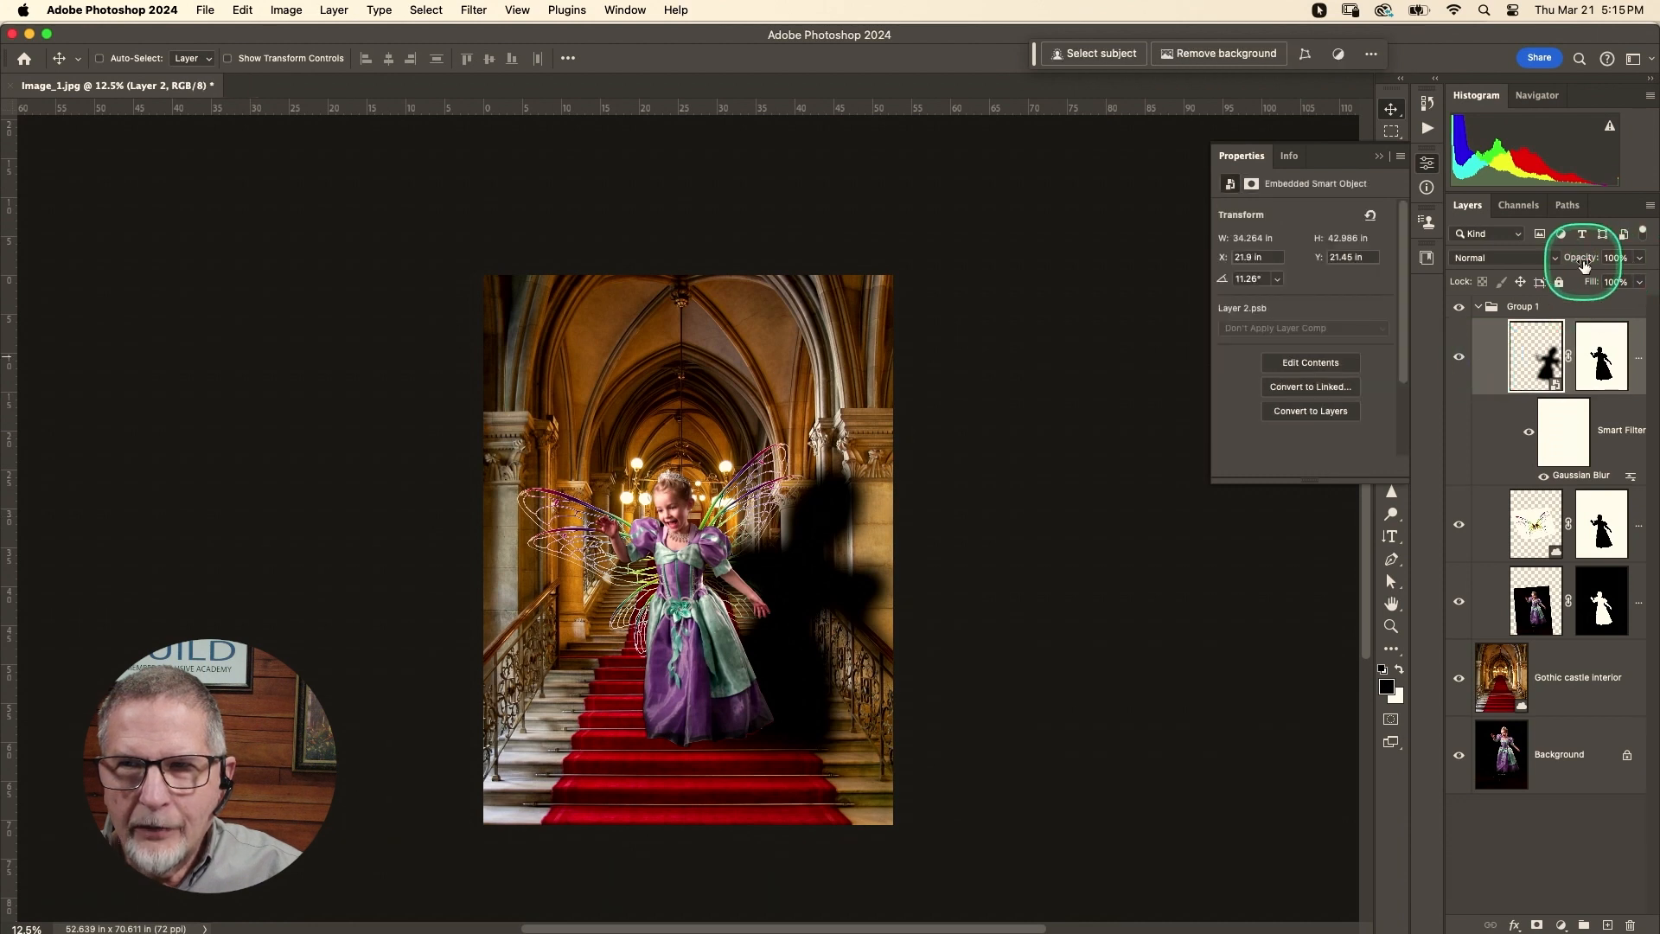
{"action": "left_click_drag", "start_coordinate": [1562, 267], "coordinate": [1585, 259]}
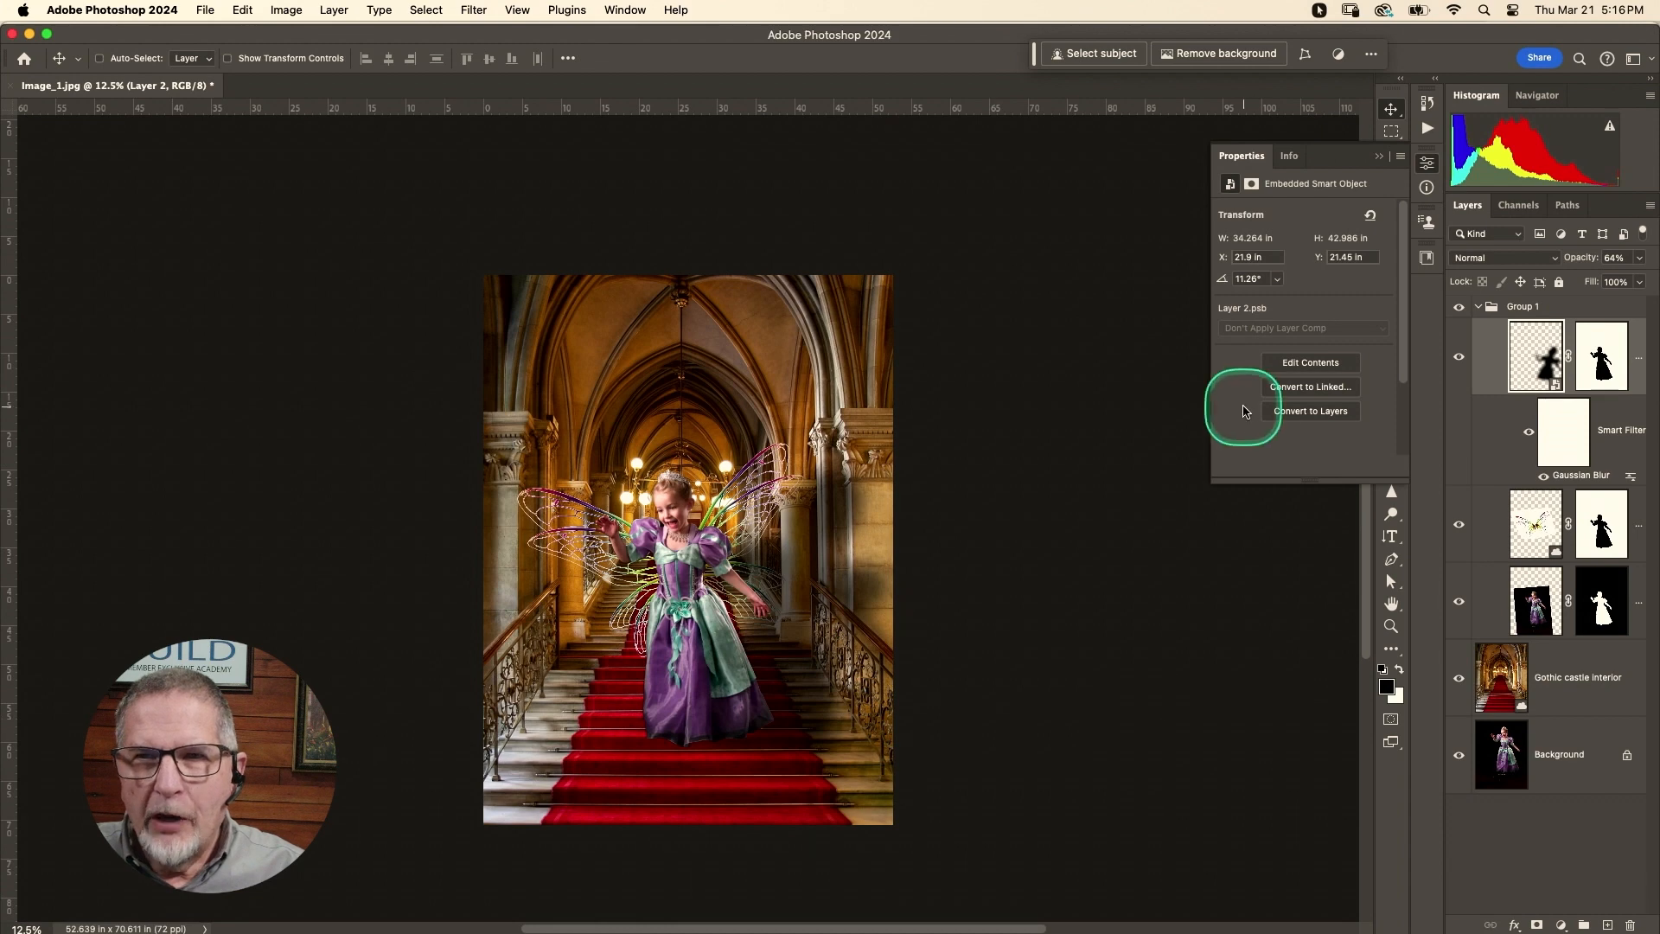
{"action": "left_click", "coordinate": [1399, 158]}
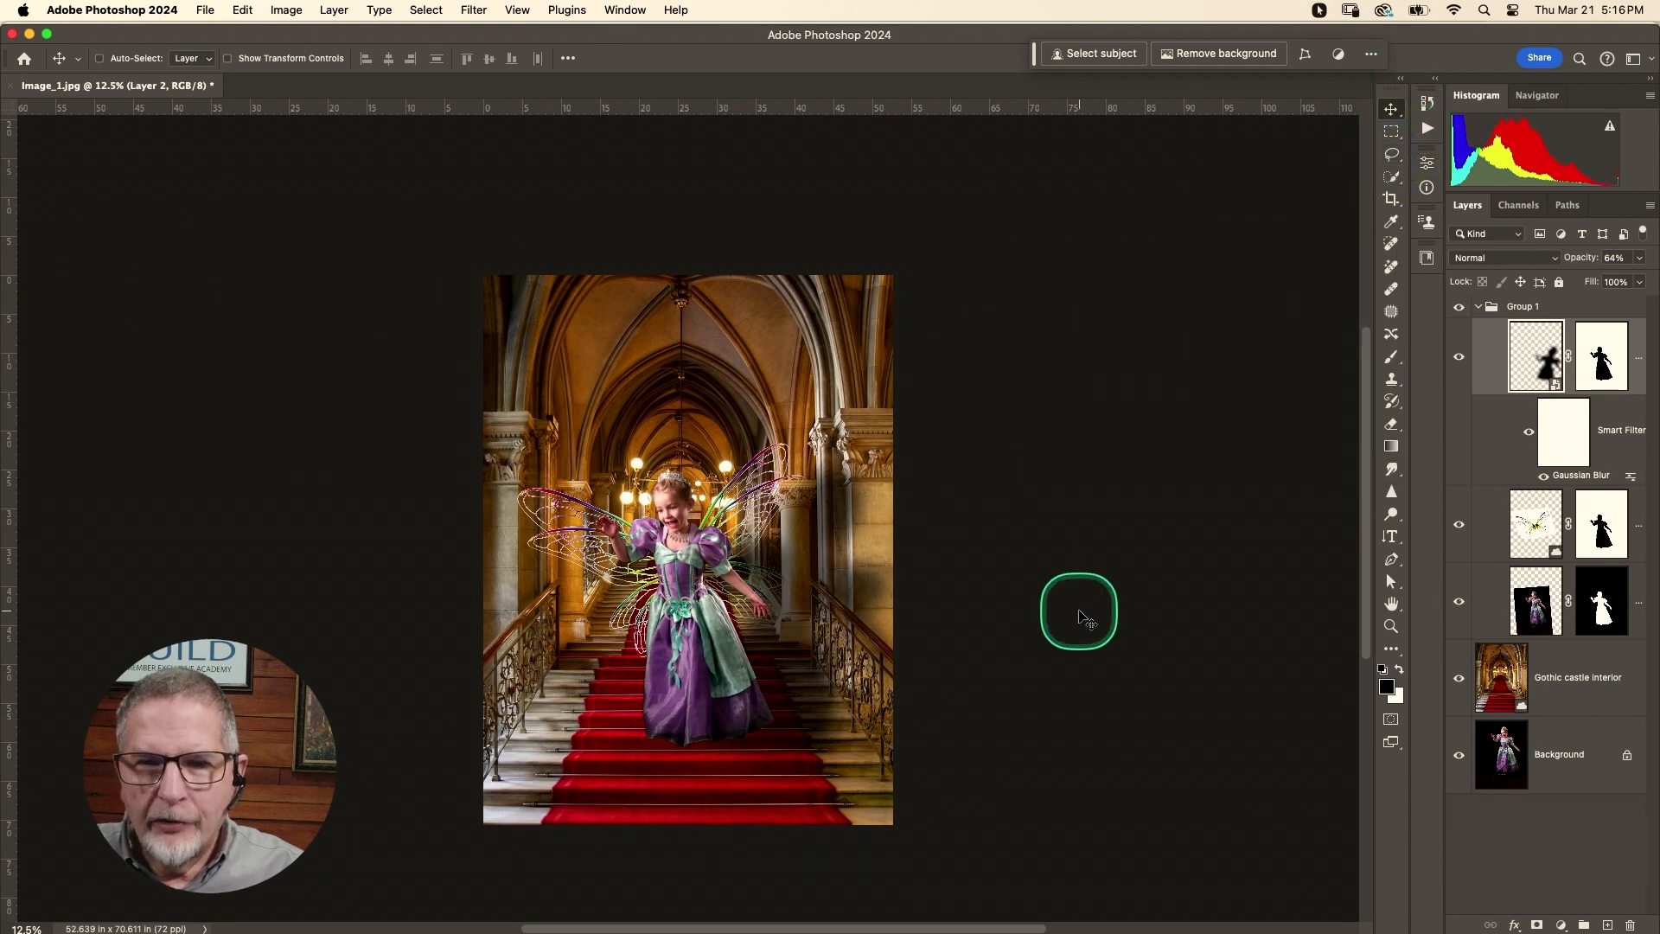
- Add a Curves adjustment layer directly above the Gothic castle interior layer
{"action": "key", "text": "super+equal"}
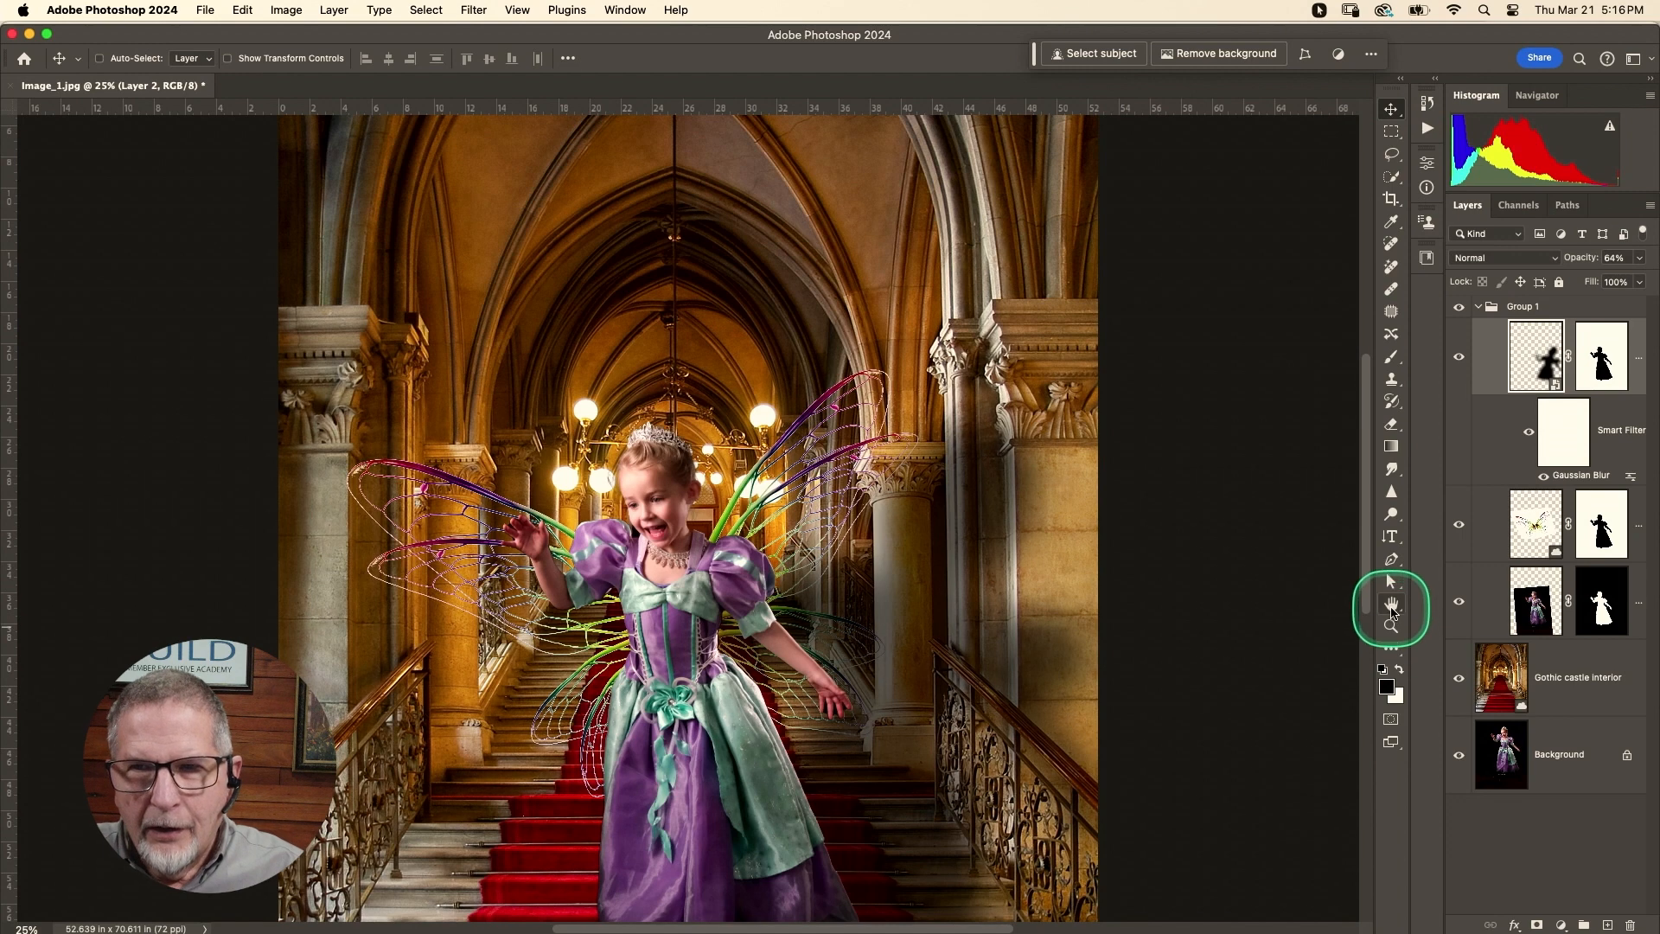
{"action": "double_click", "coordinate": [1391, 604]}
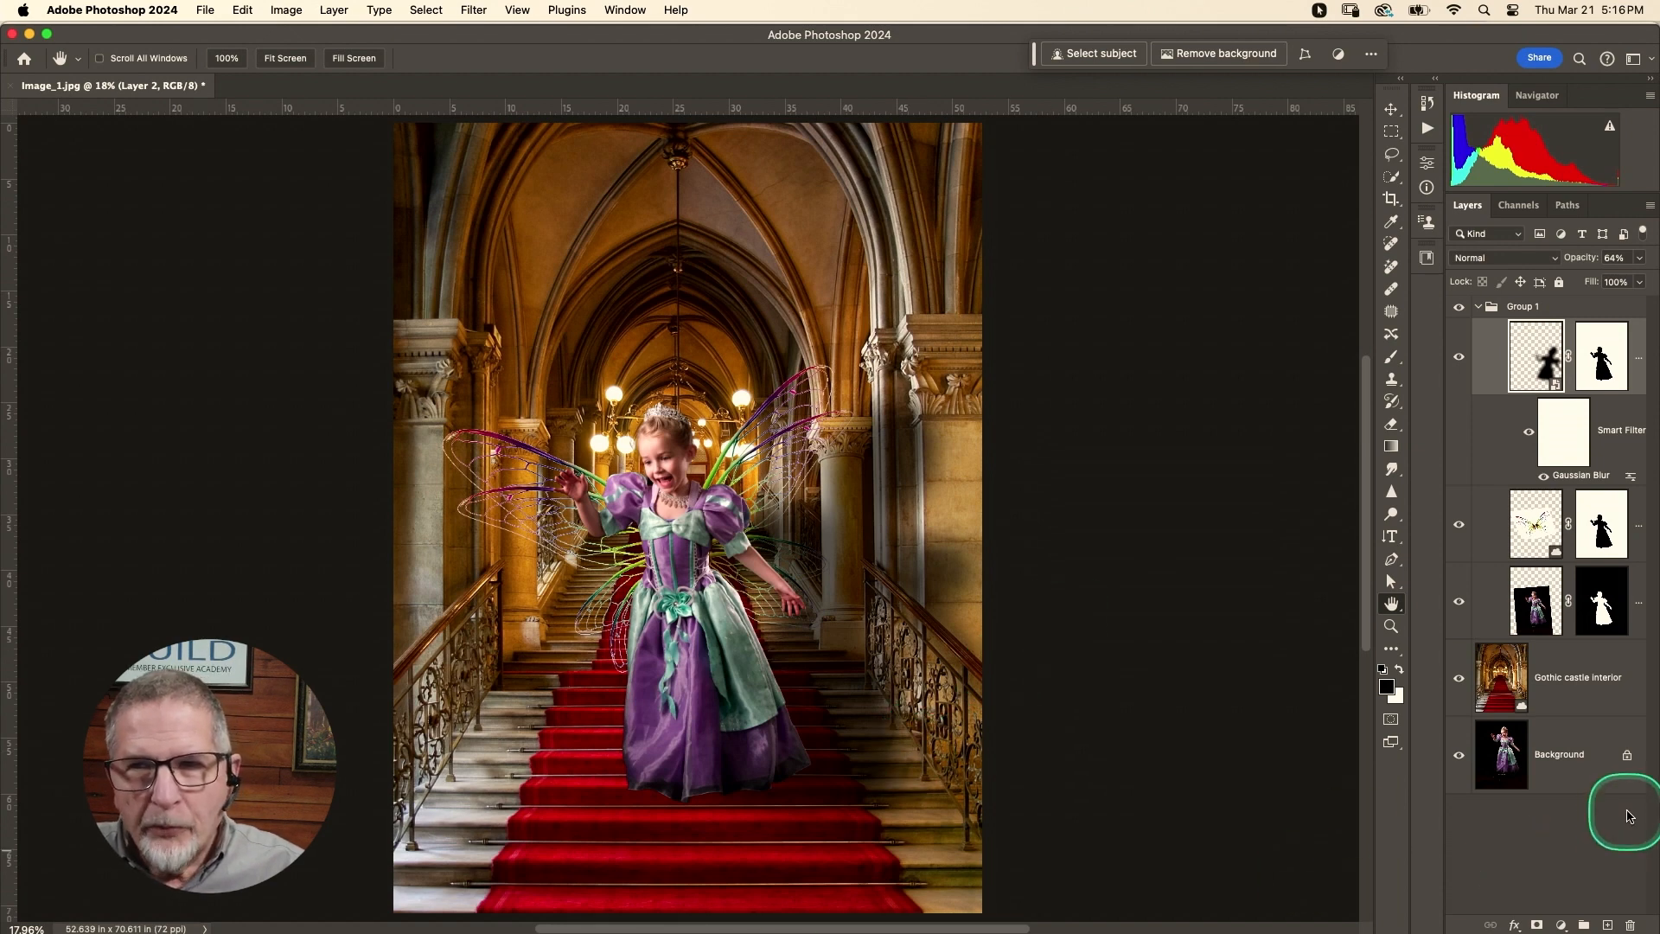
{"action": "left_click", "coordinate": [1590, 658]}
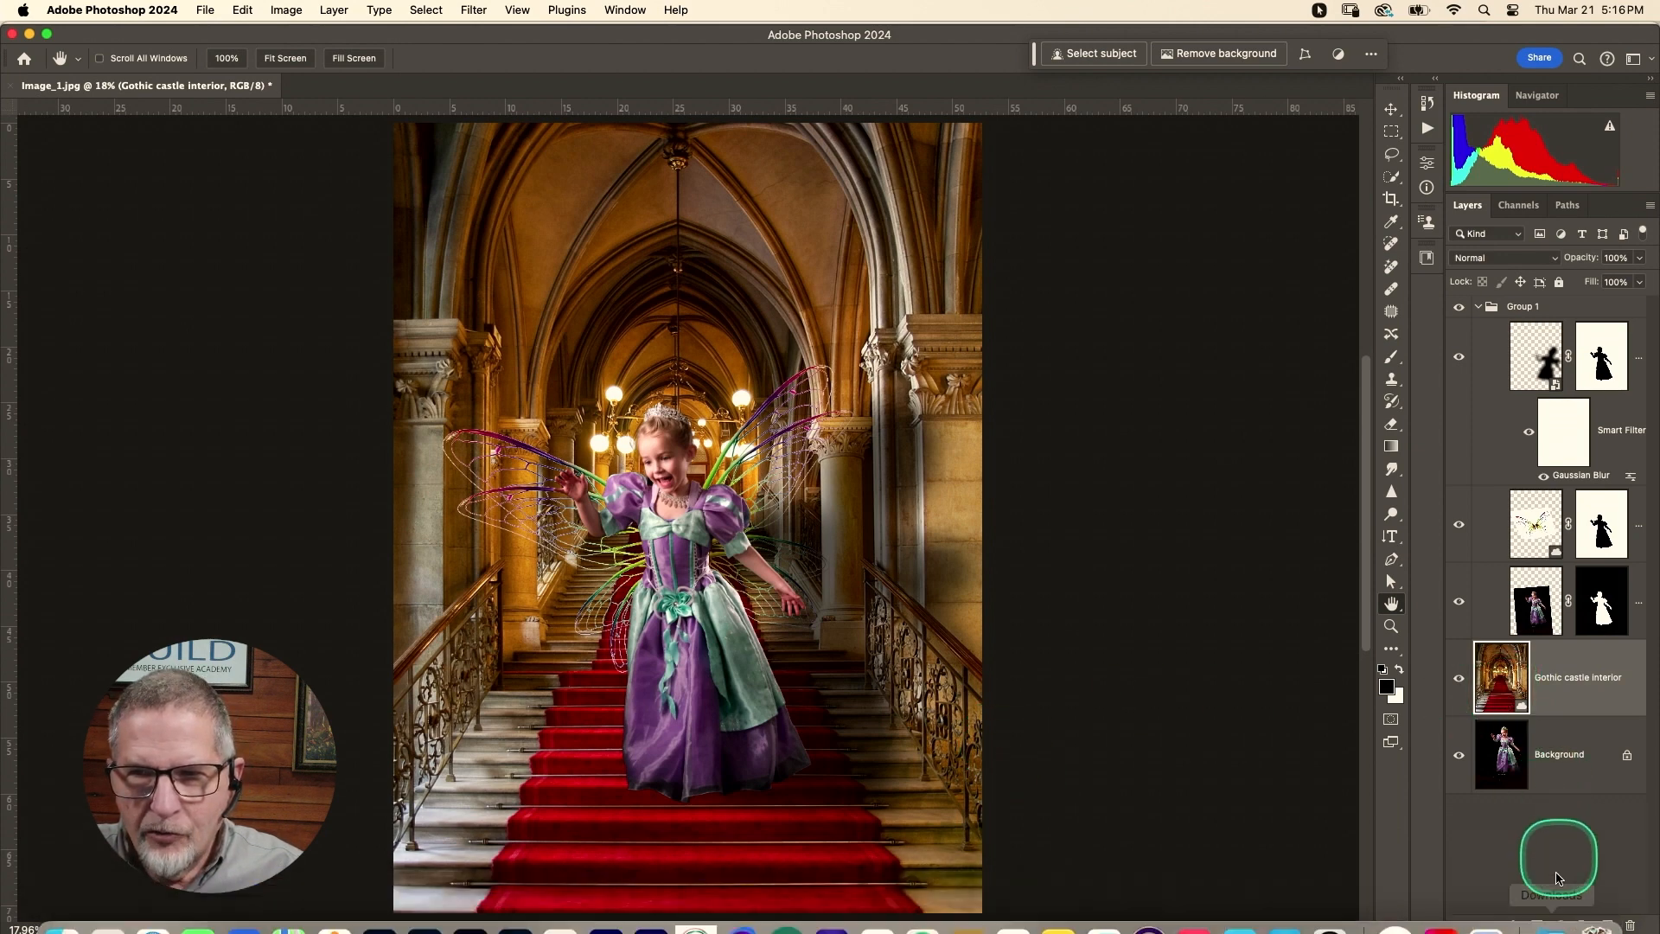
{"action": "left_click", "coordinate": [1559, 925]}
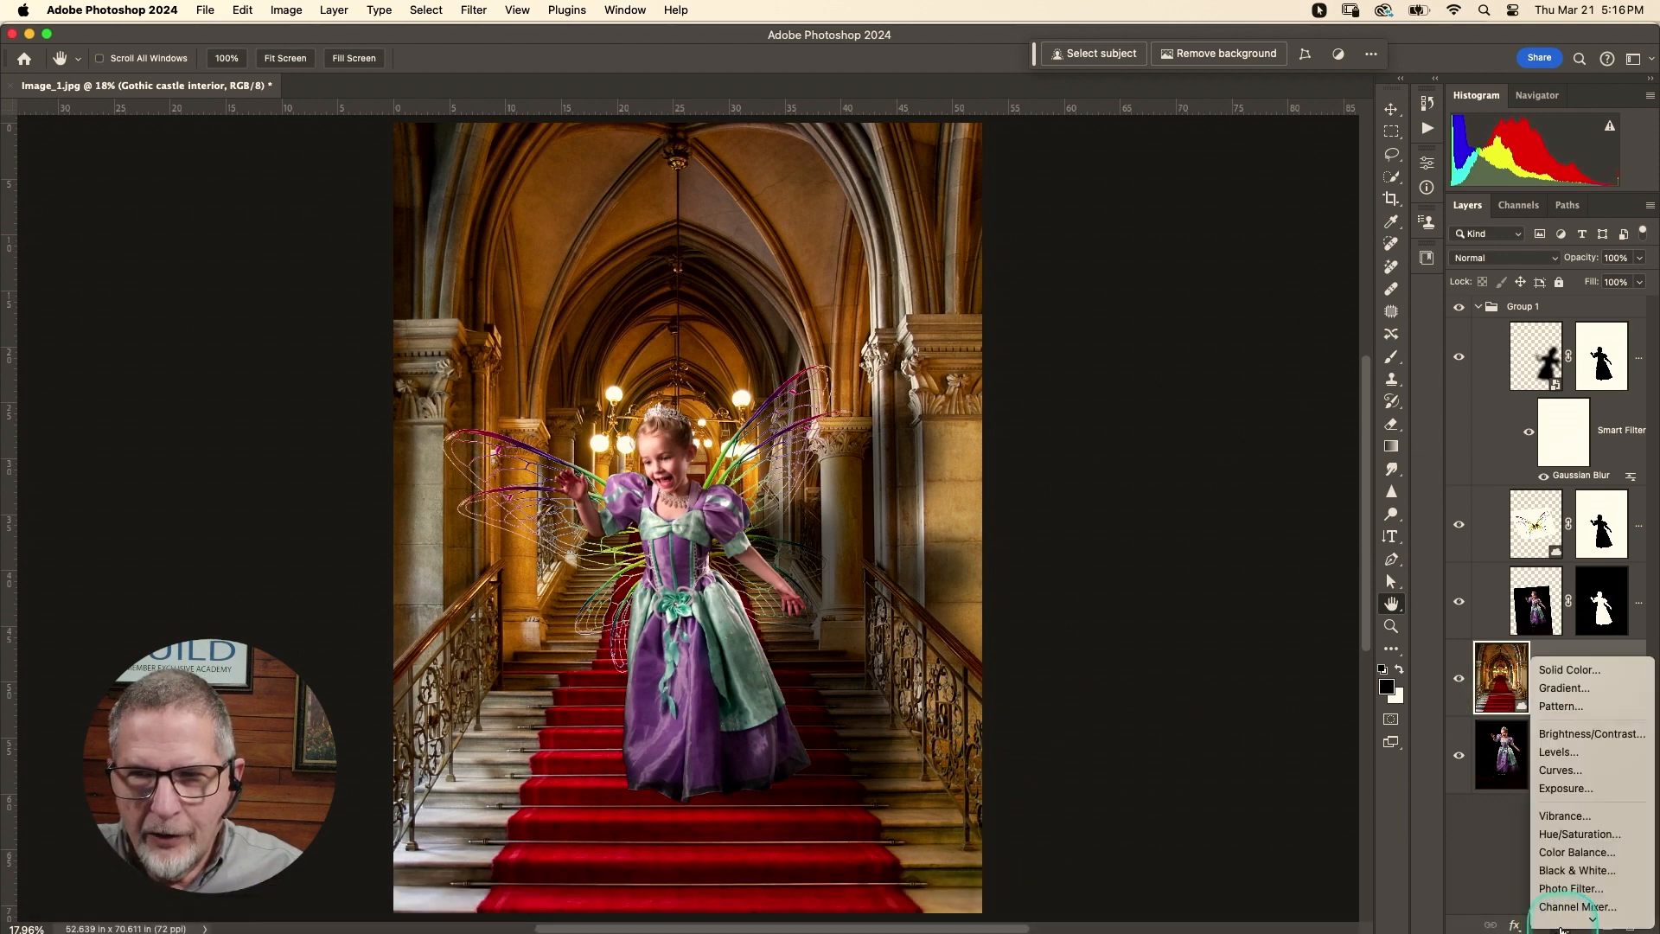
{"action": "left_click", "coordinate": [1558, 770]}
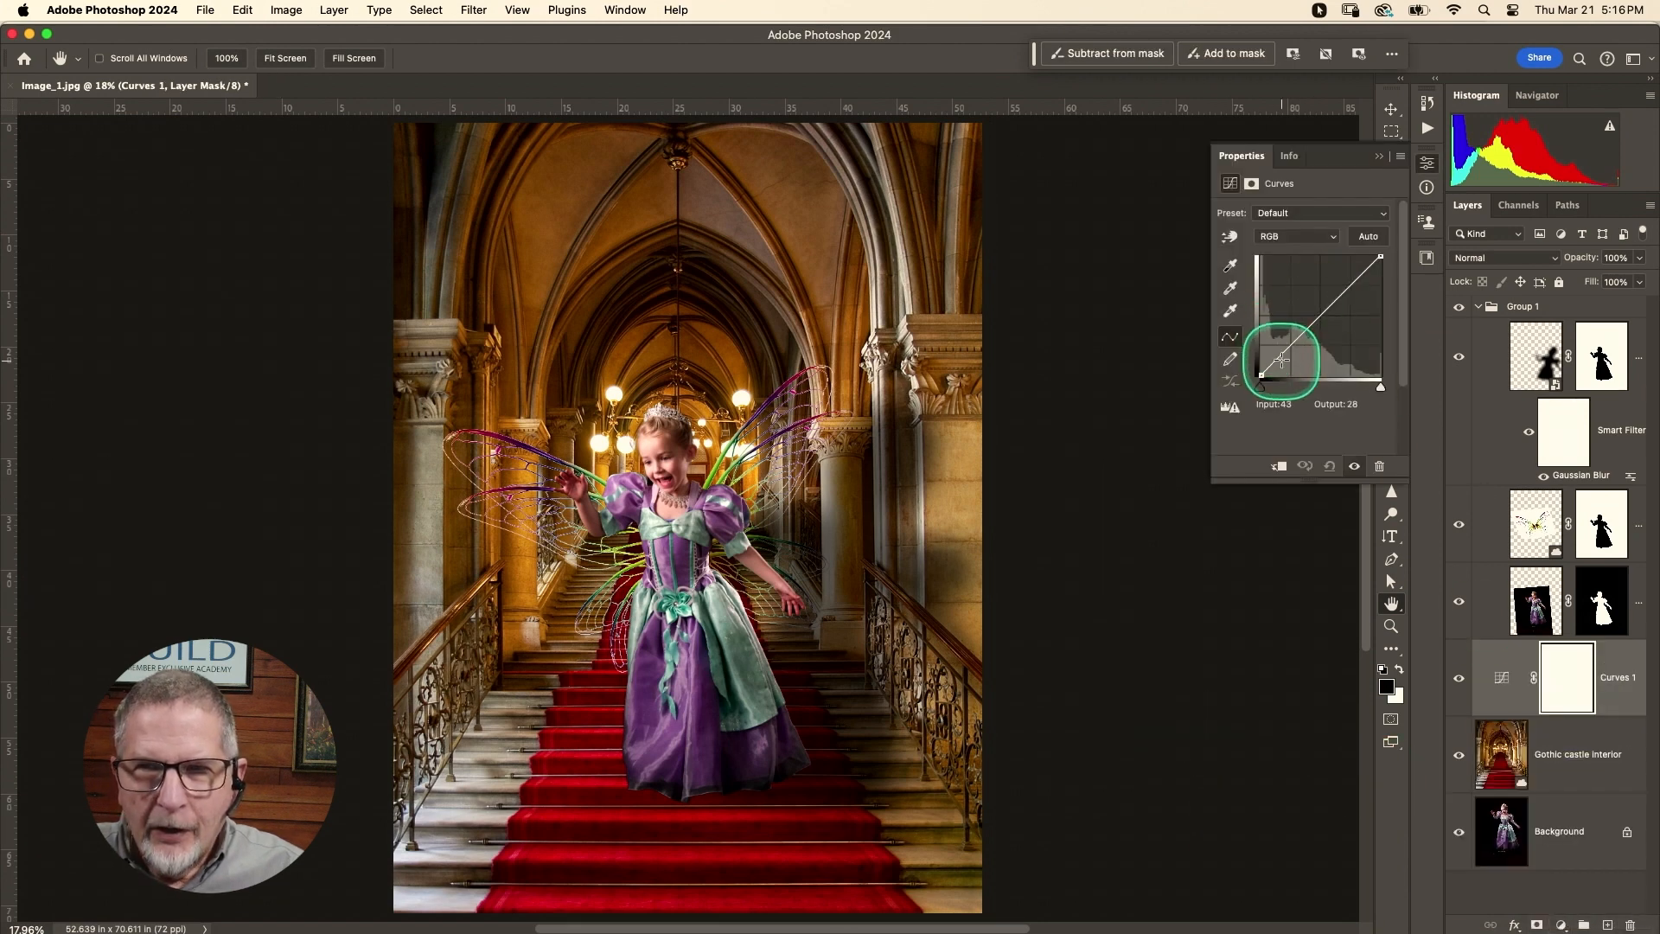
- Add contrast to the castle with the RGB curve, darkening shadows near input 39, output 31 and raising the upper tones to output about 150
{"action": "left_click", "coordinate": [1279, 359]}
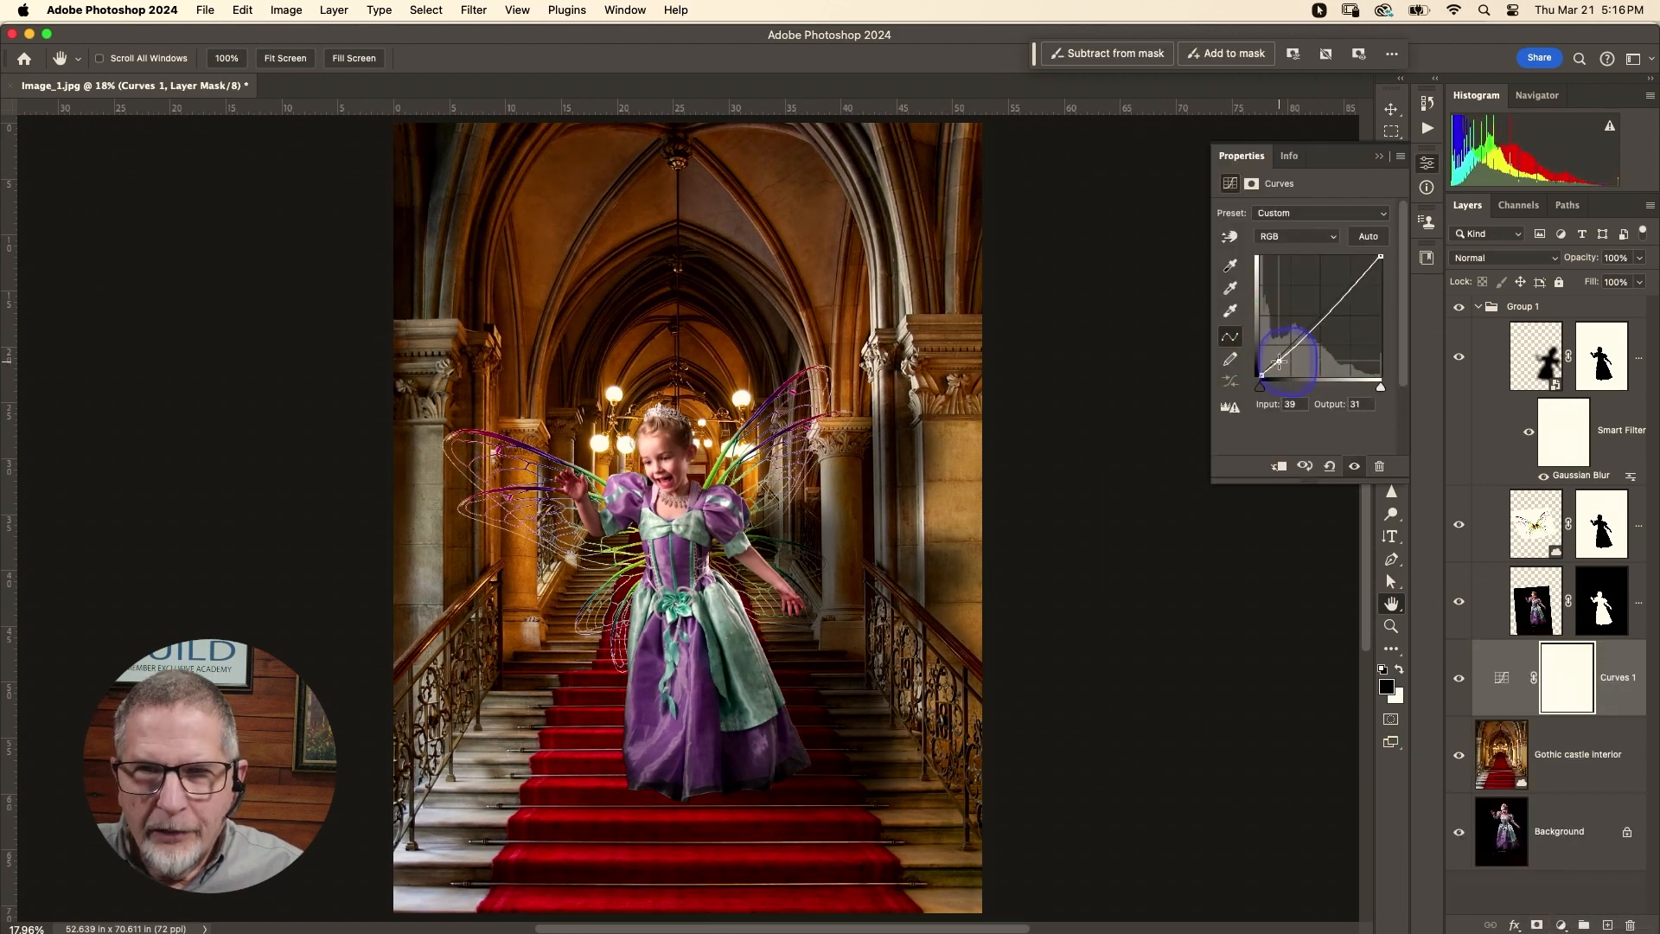
{"action": "left_click_drag", "start_coordinate": [1331, 311], "coordinate": [1330, 300]}
{"action": "left_click", "coordinate": [1279, 363]}
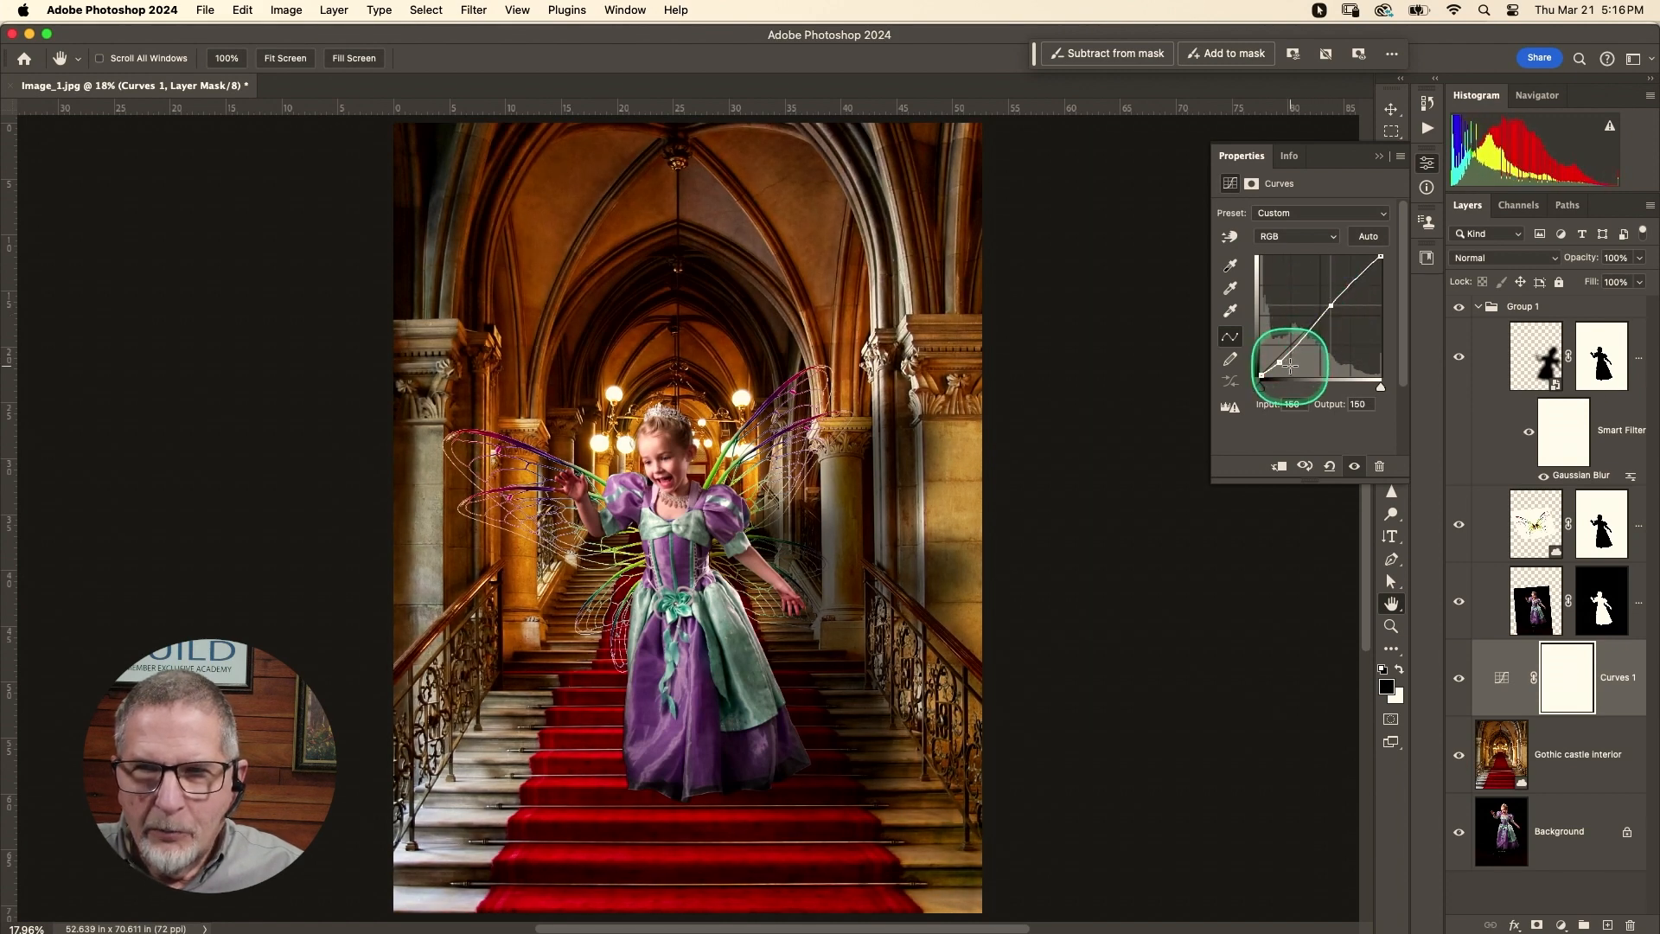
- Warm the castle slightly by raising the Red channel curve to input 74, output 79, and close the curve properties
{"action": "left_click", "coordinate": [1318, 236]}
{"action": "left_click", "coordinate": [1275, 256]}
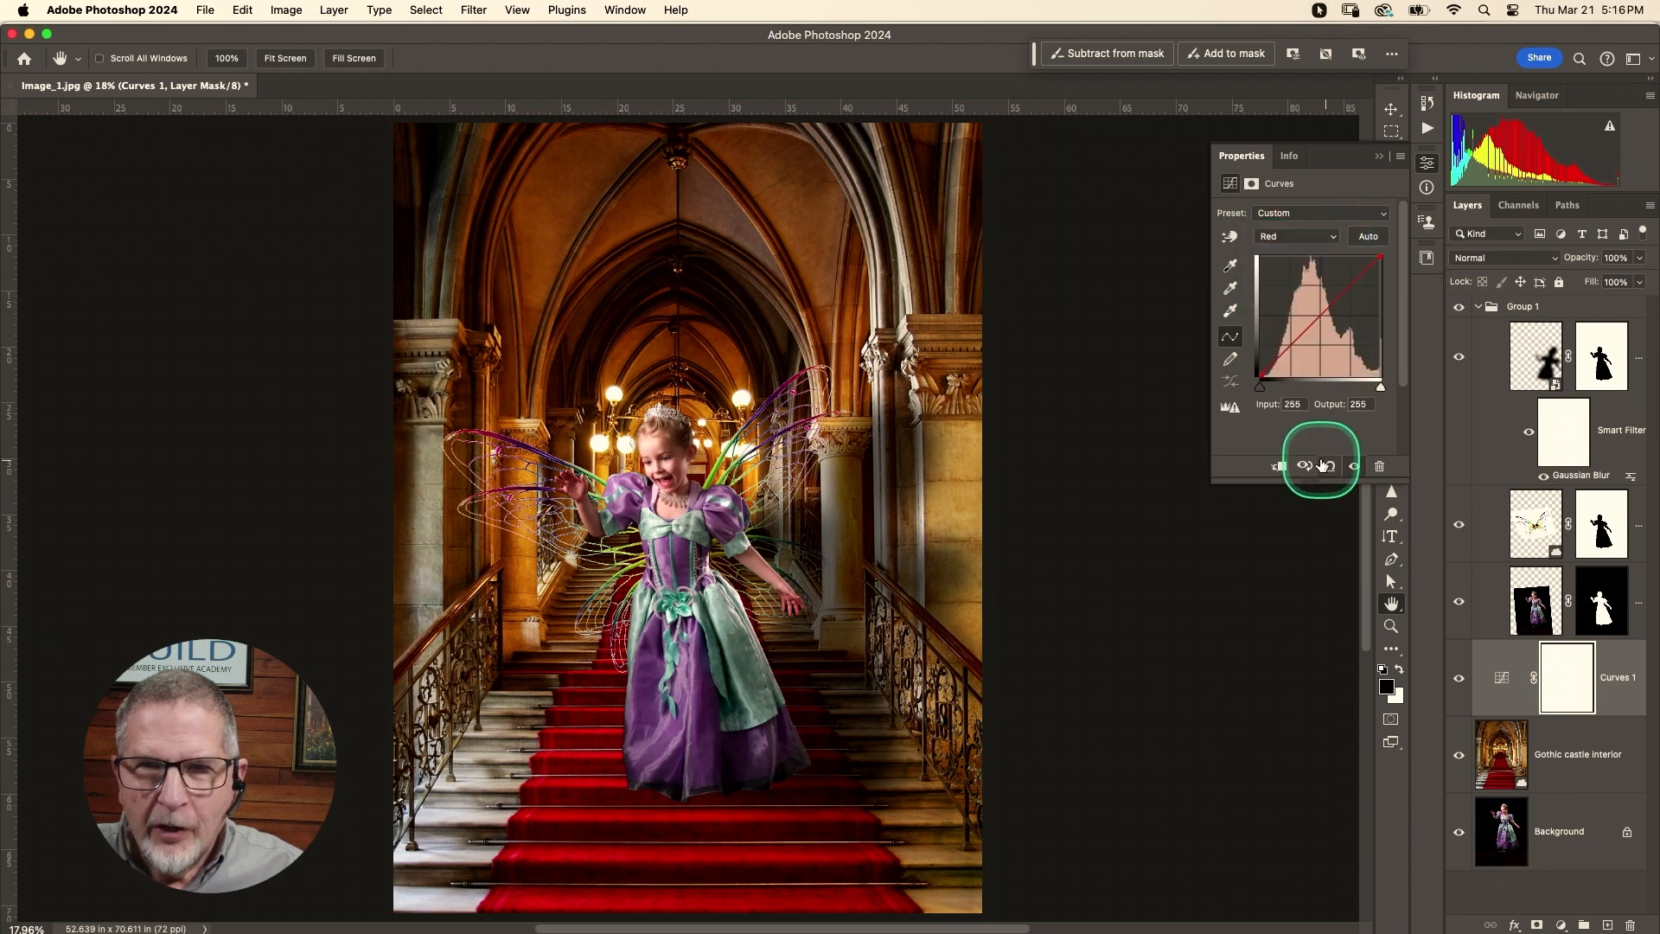
{"action": "left_click", "coordinate": [1298, 336]}
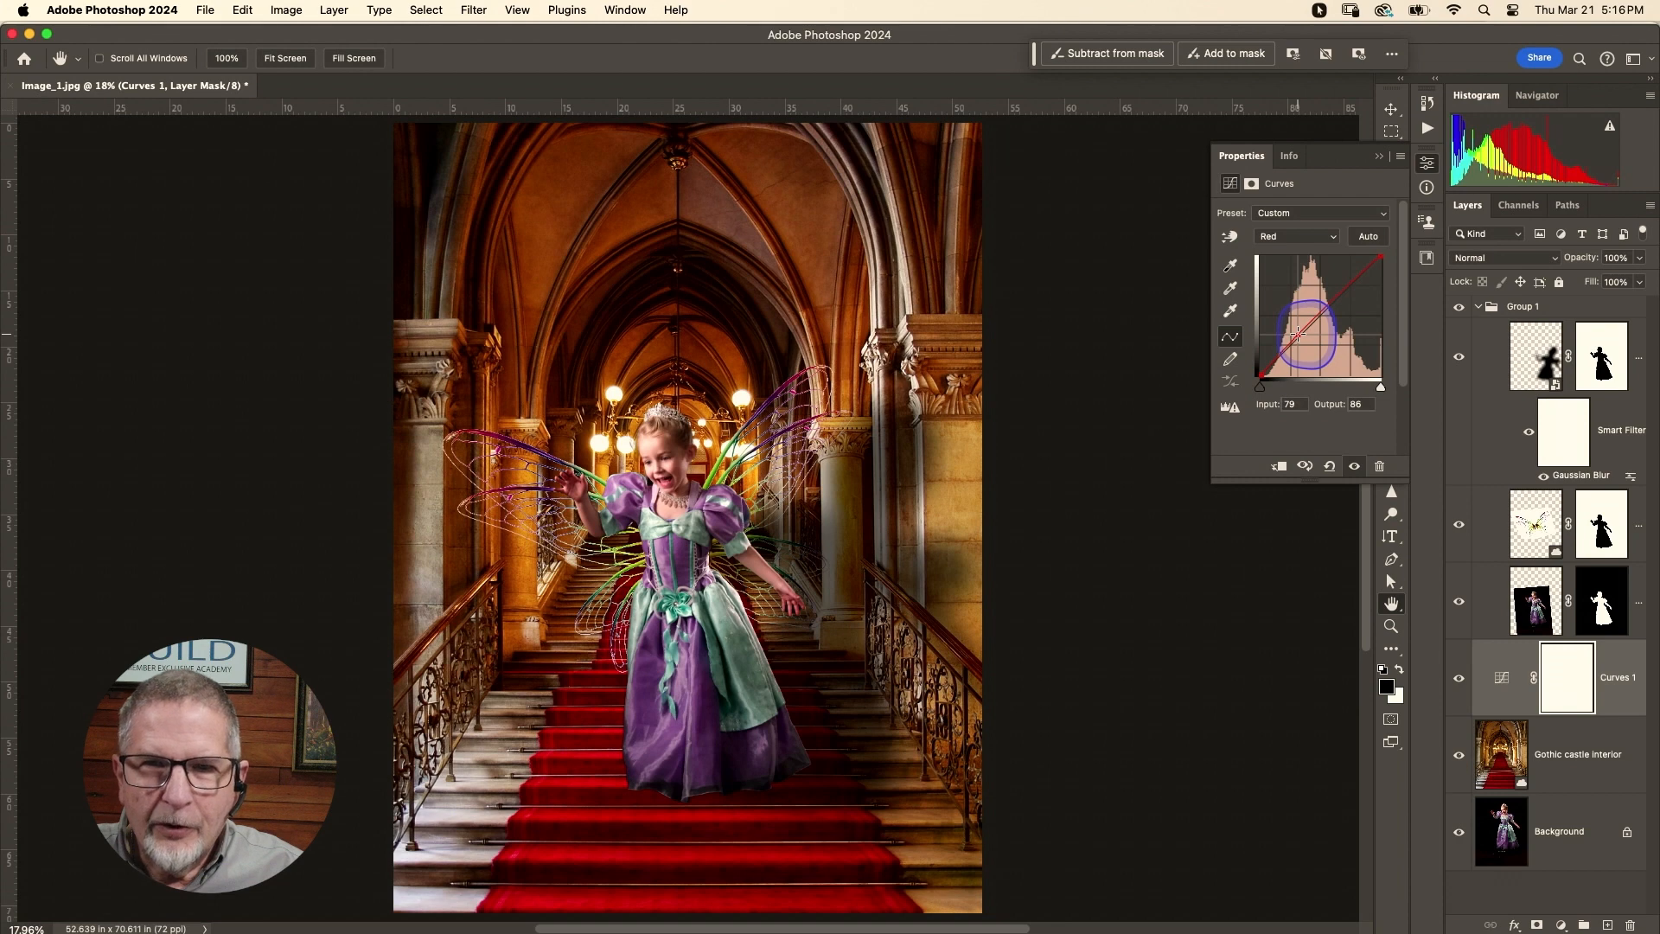
{"action": "left_click_drag", "start_coordinate": [1298, 334], "coordinate": [1298, 331]}
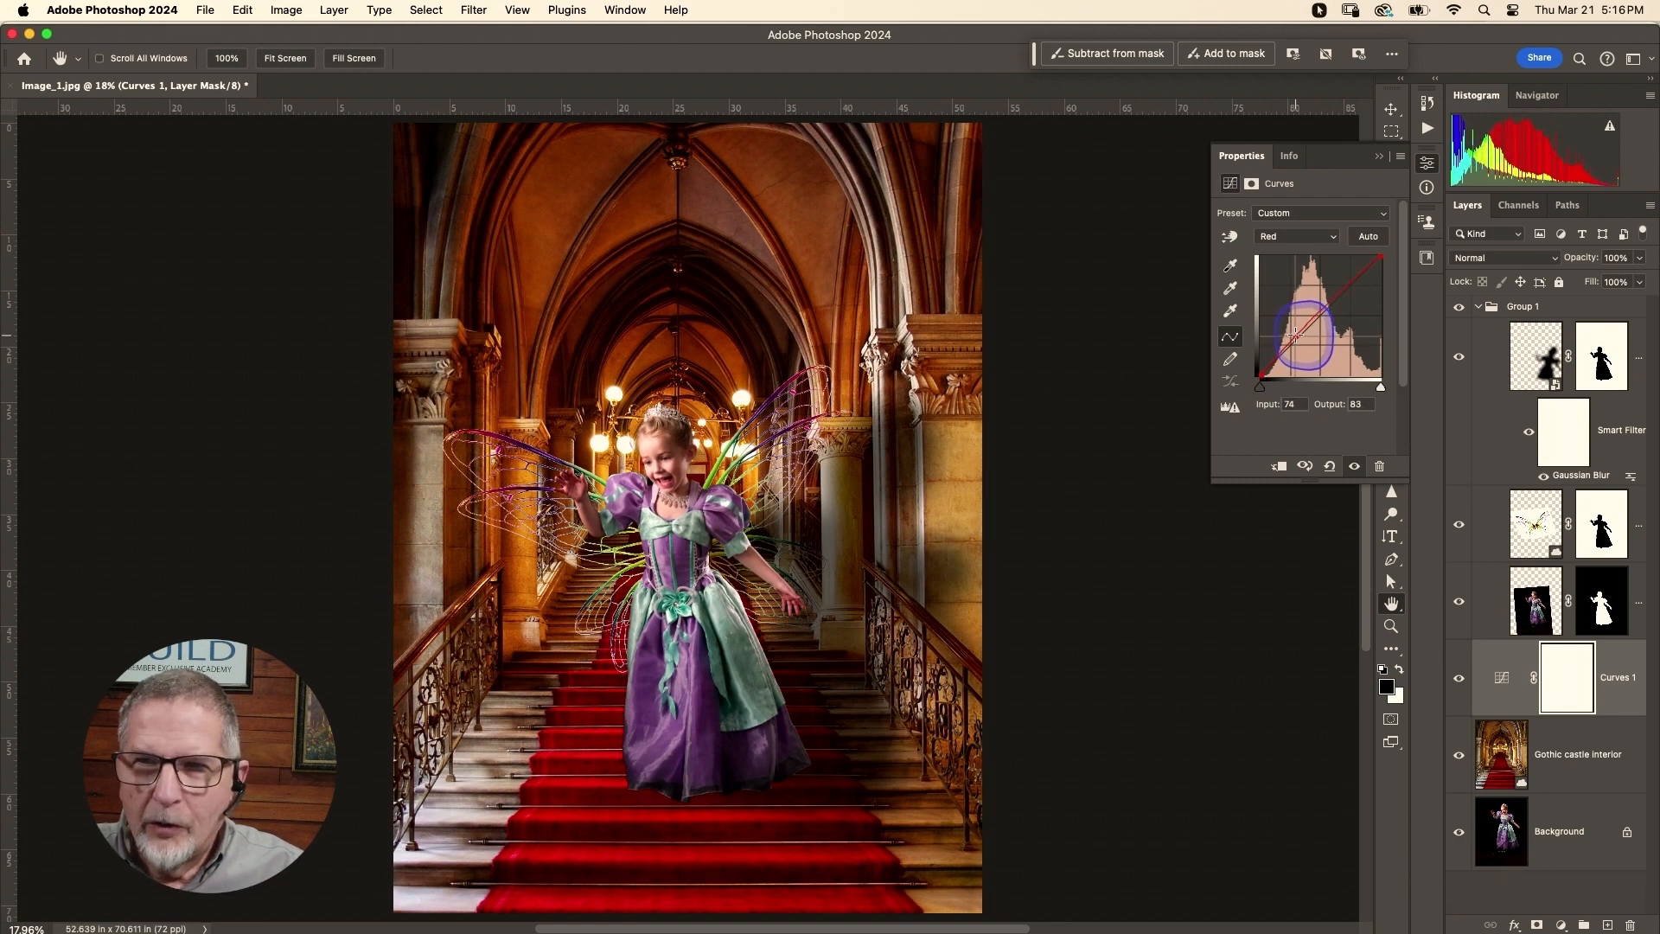
{"action": "left_click_drag", "start_coordinate": [1293, 336], "coordinate": [1294, 337]}
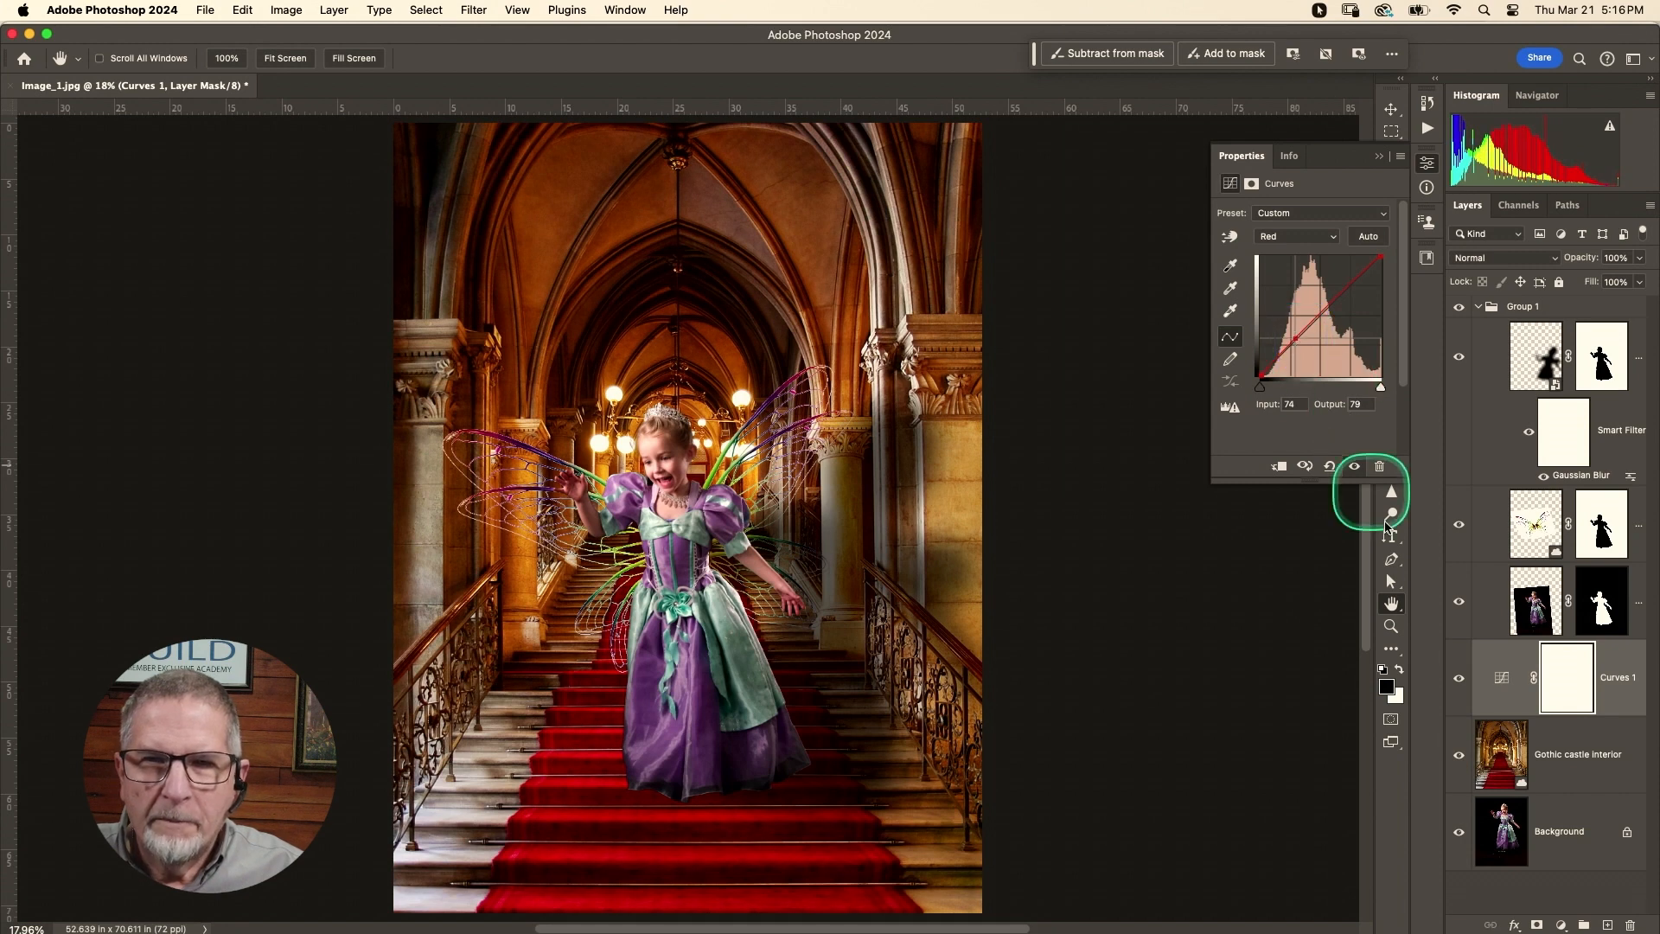
{"action": "left_click", "coordinate": [1378, 158]}
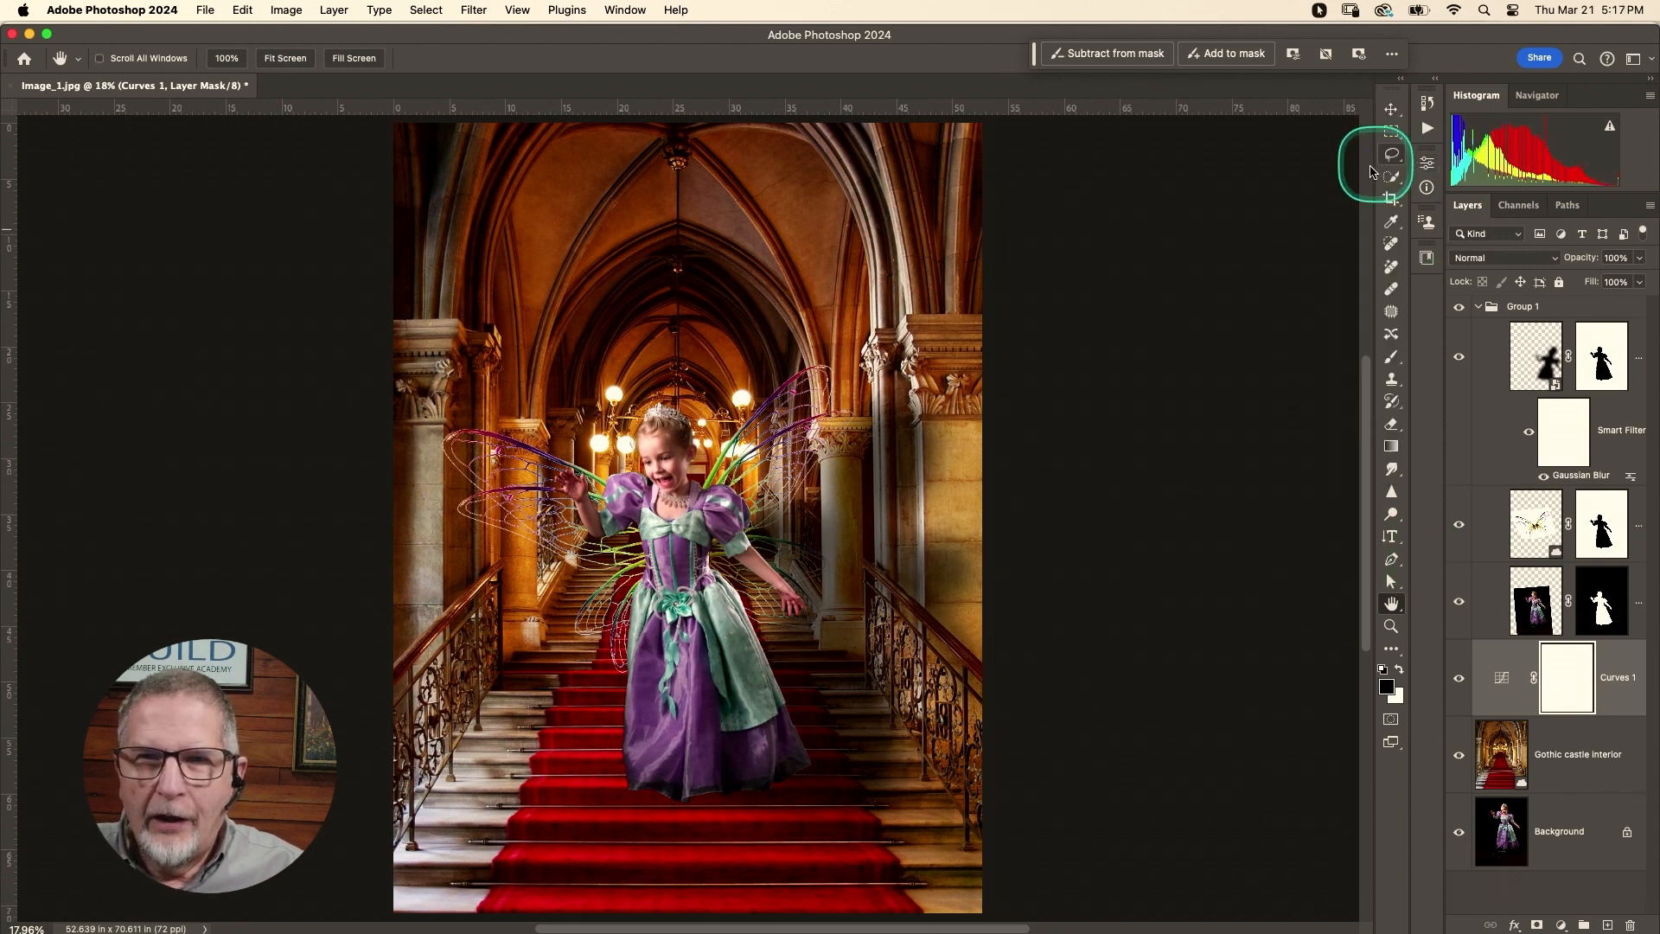